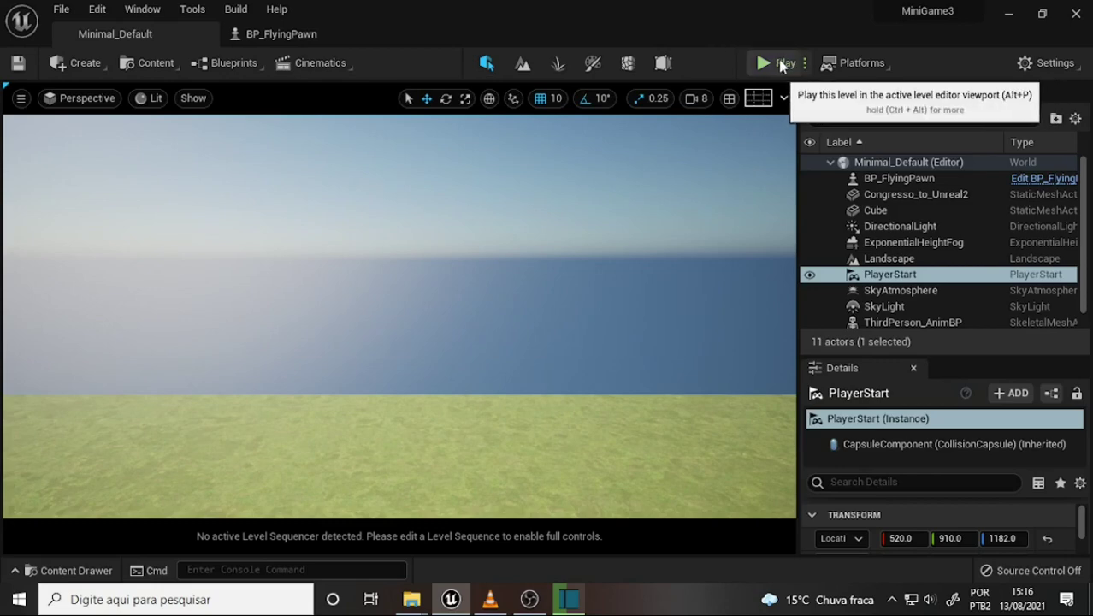
Step: Run two quick play tests of the level, stopping each one
key("alt+p")
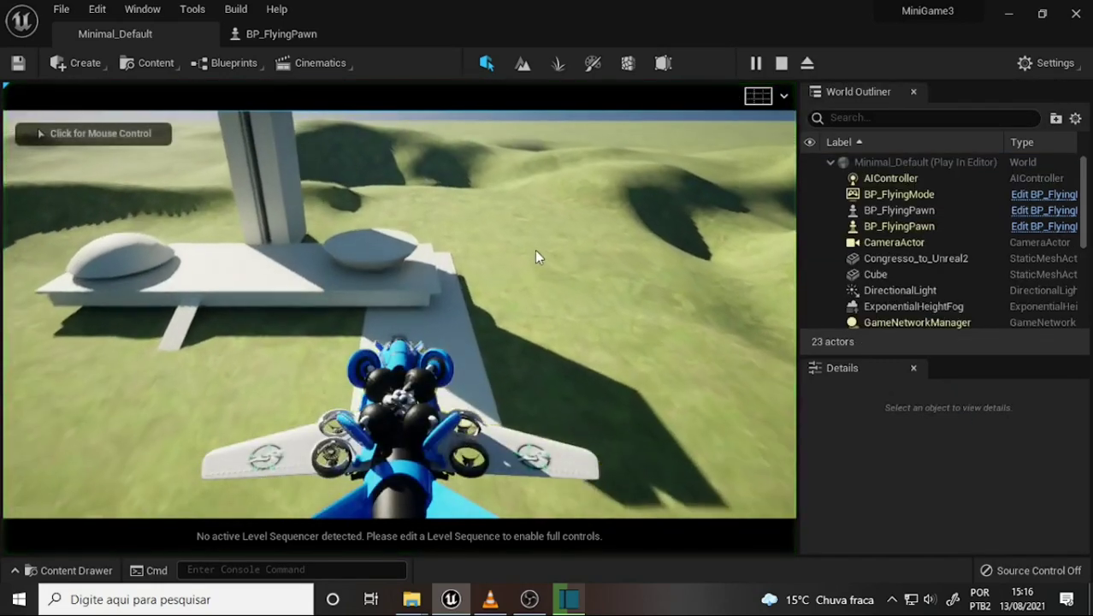
key("Escape")
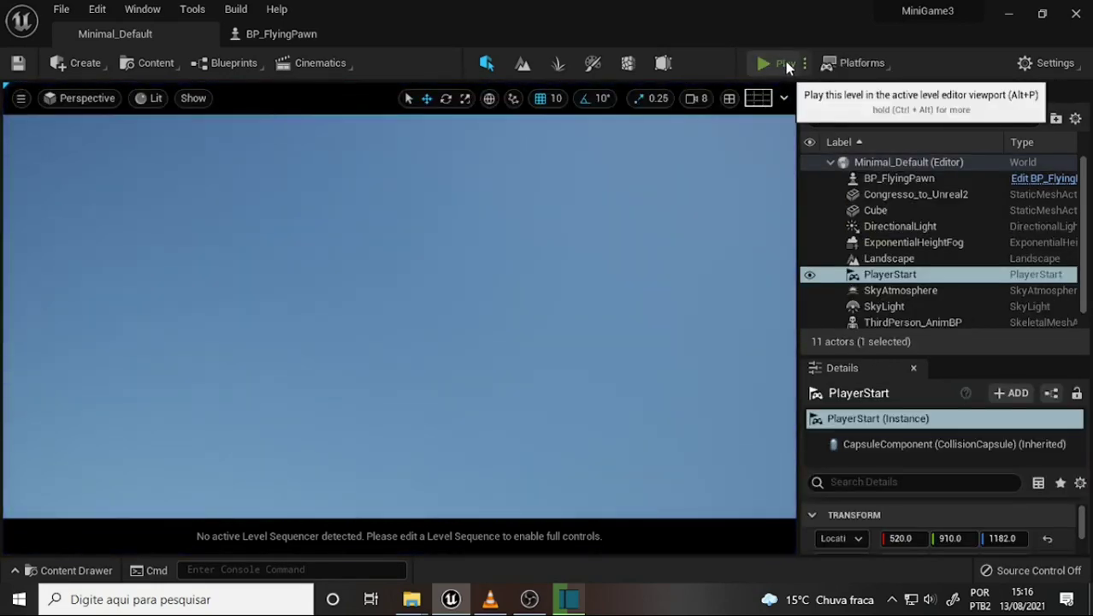
left_click(785, 63)
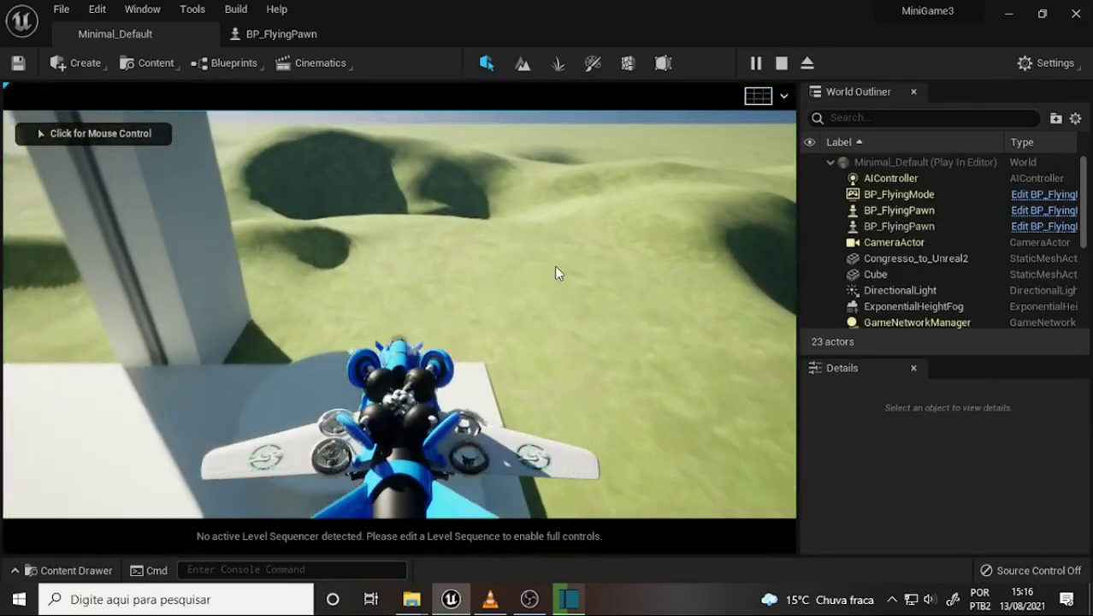
key("Escape")
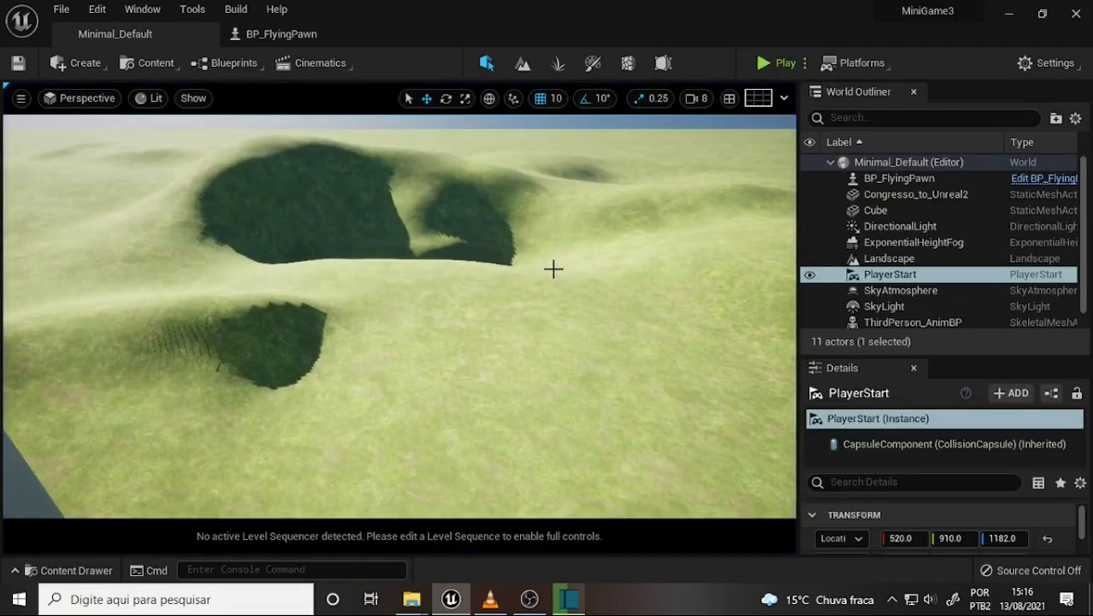
Step: Fly the viewport camera around the aircraft and white structure, then show the BP_FlyingPawn event graph
mouse_move(553, 268)
right_mouse_down()
mouse_move(525, 288)
mouse_move(487, 367)
mouse_move(479, 329)
right_mouse_up()
right_click_drag(444, 466, 479, 427)
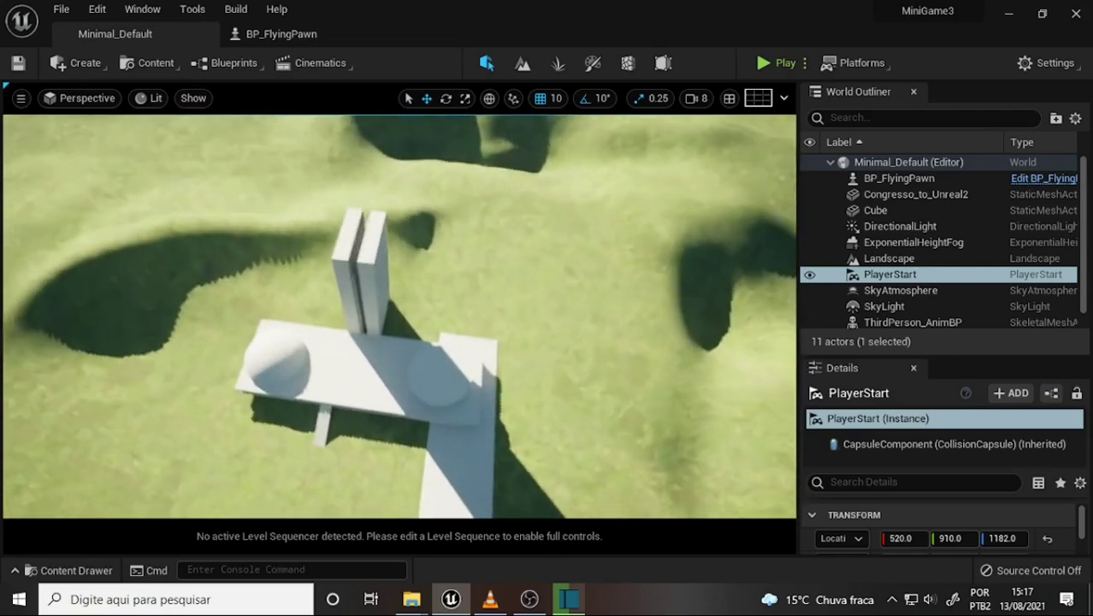
mouse_move(479, 427)
right_mouse_down()
mouse_move(453, 462)
mouse_move(462, 444)
right_mouse_up()
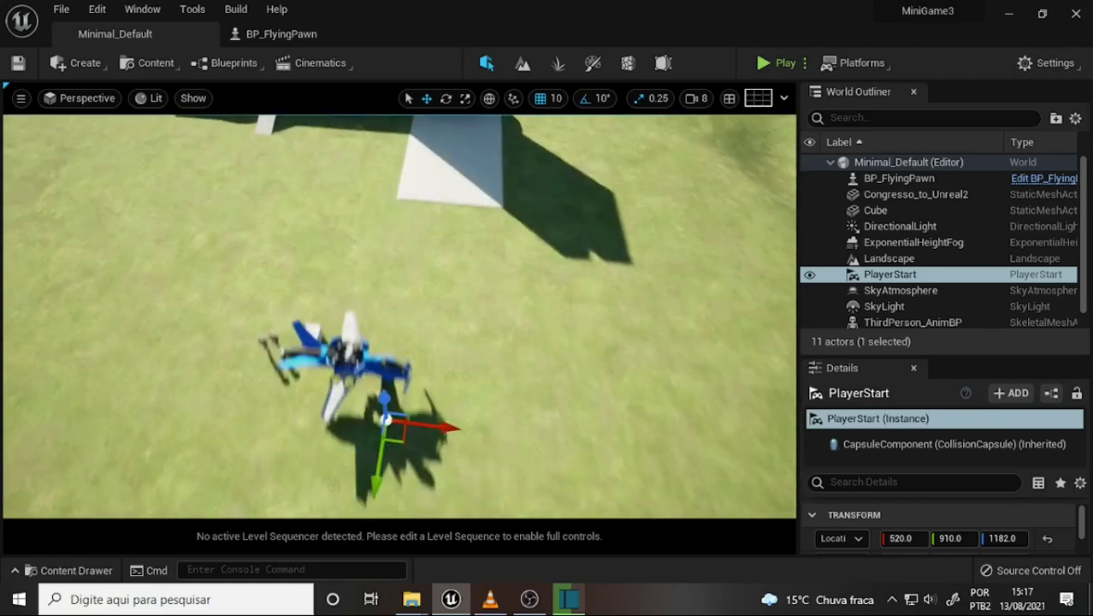
right_click_drag(399, 317, 400, 299)
mouse_move(439, 420)
right_mouse_down()
mouse_move(405, 408)
mouse_move(405, 478)
mouse_move(405, 445)
right_mouse_up()
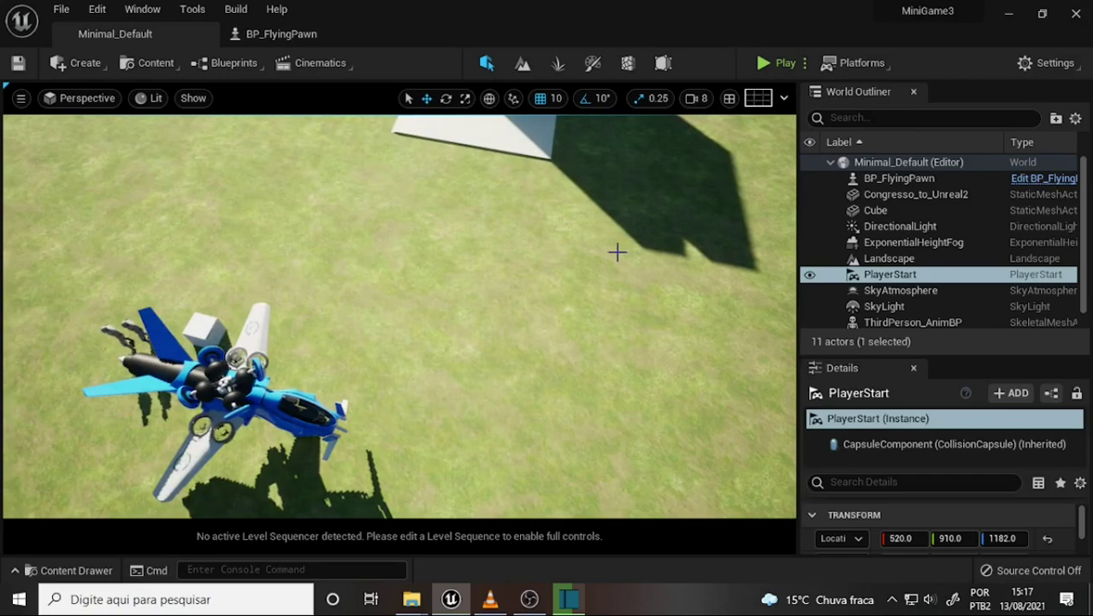
right_click_drag(535, 276, 525, 257)
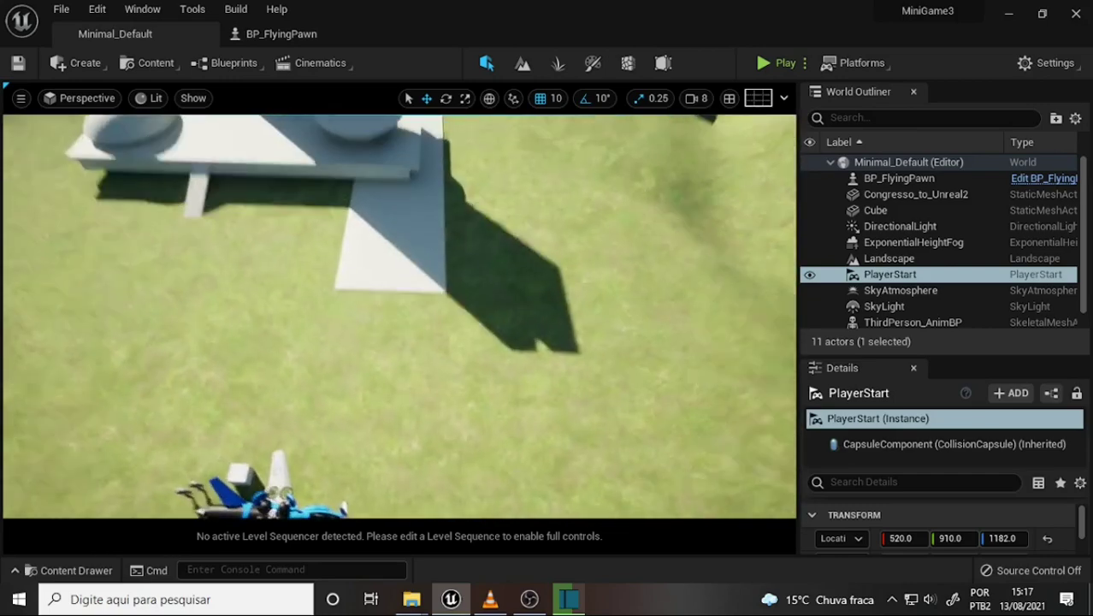
right_click_drag(465, 298, 457, 303)
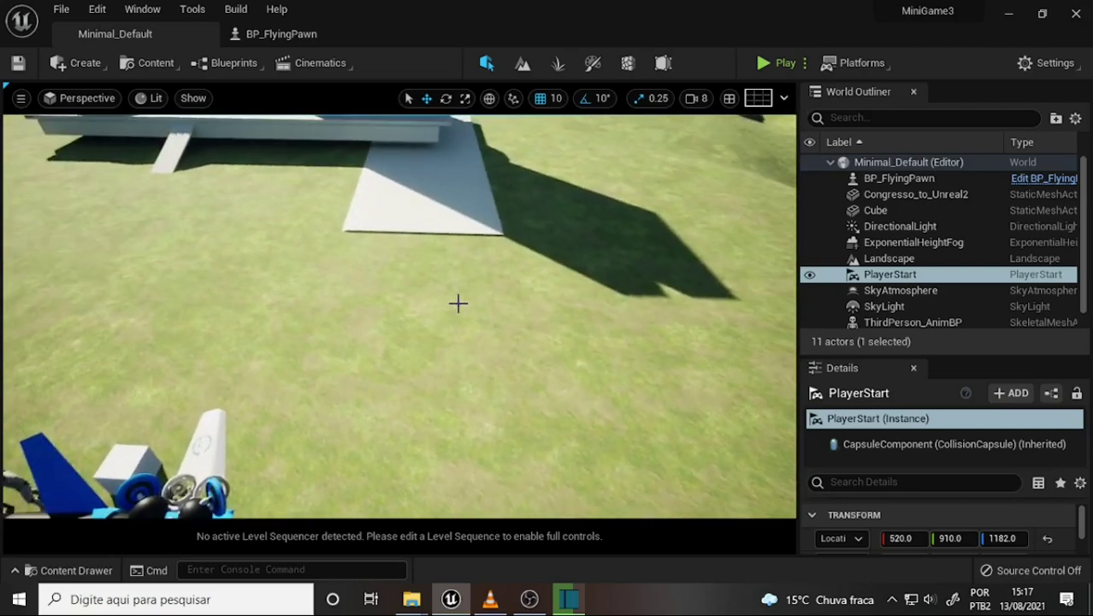
left_click(275, 33)
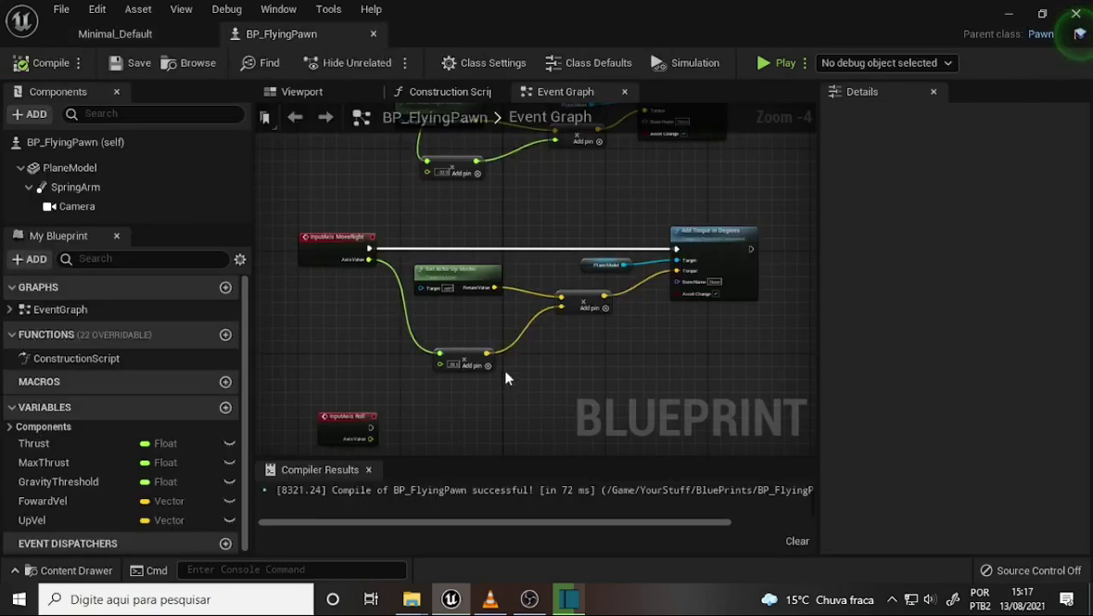
Step: Change the MoveRight multiply node's B value to 40 and compile BP_FlyingPawn
scroll(451, 374, "up", 4)
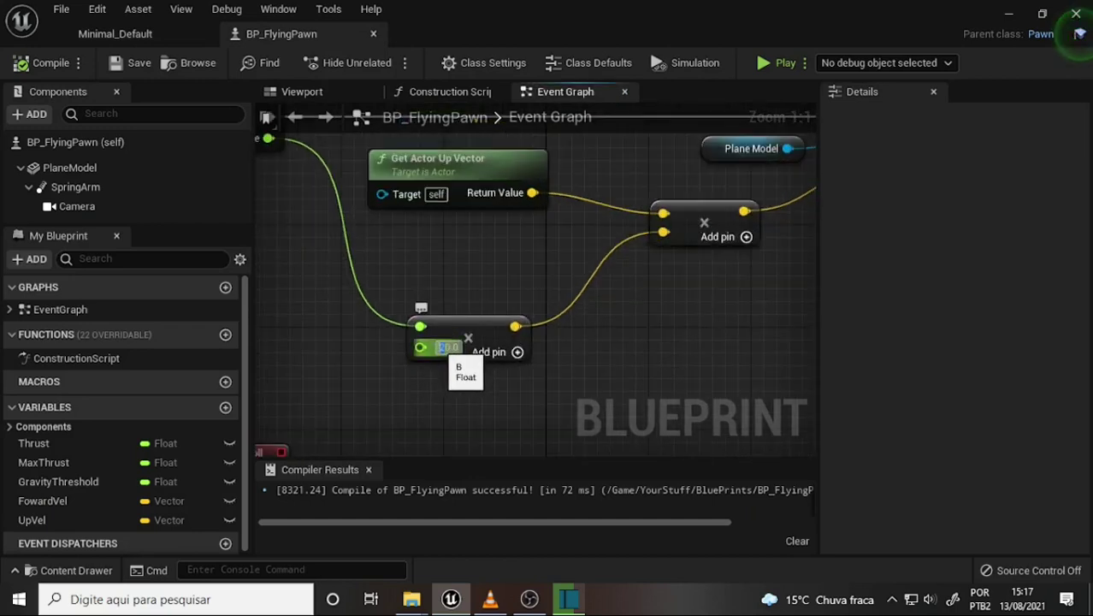
type("4")
key("Return")
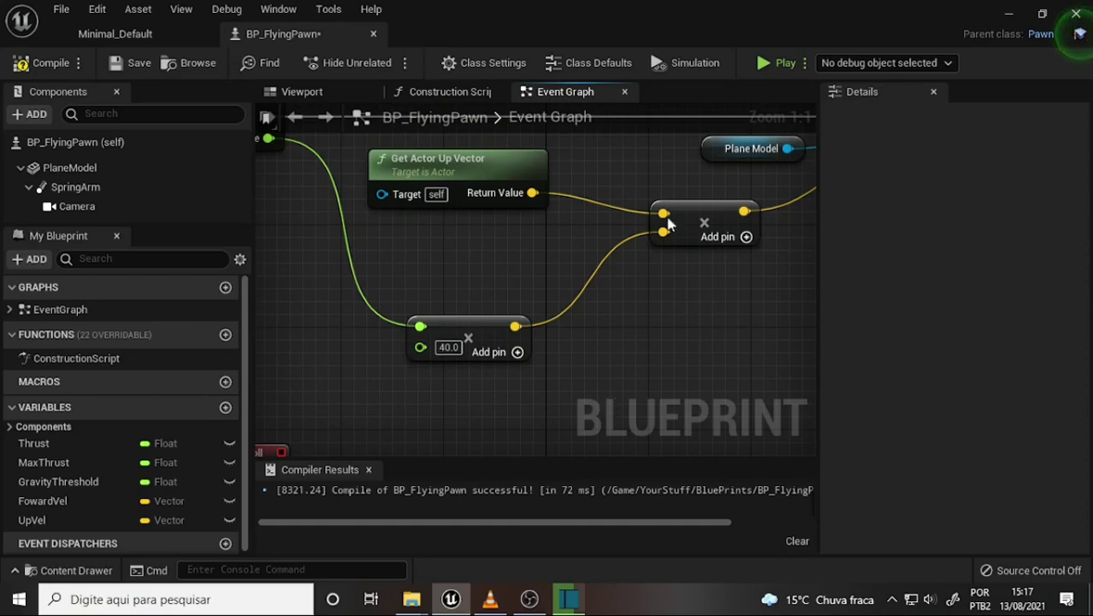
left_click(41, 62)
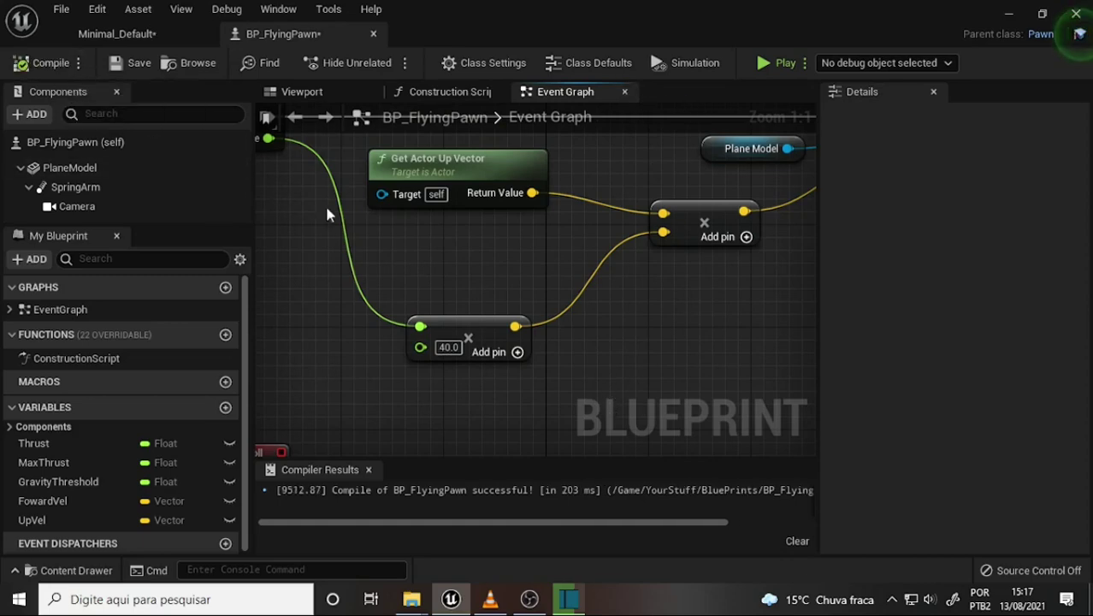
left_click(766, 64)
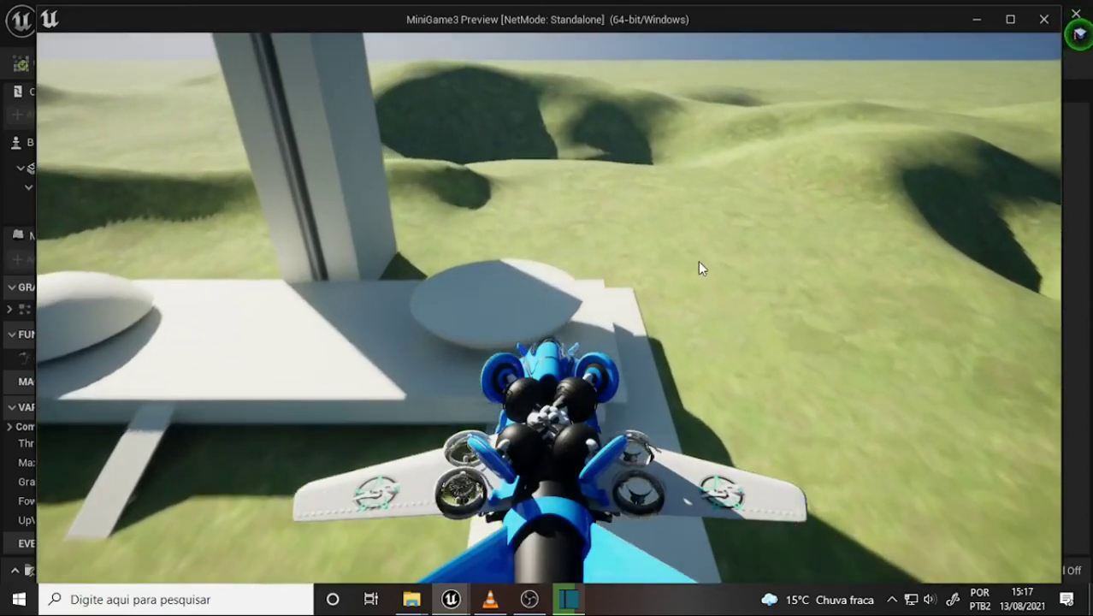
left_click(698, 262)
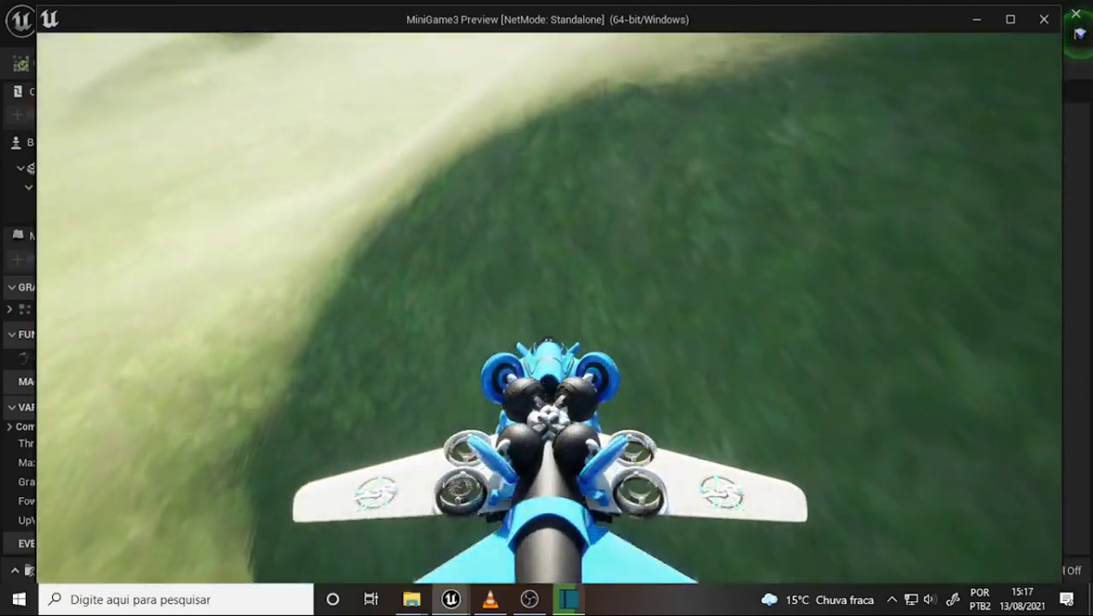
key("Escape")
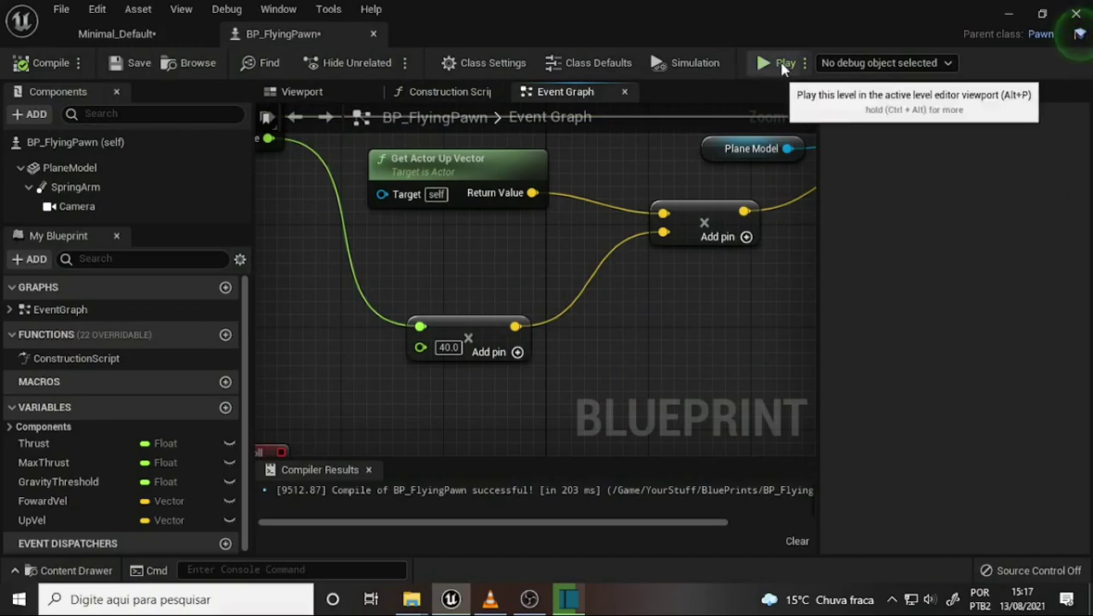
key("alt+p")
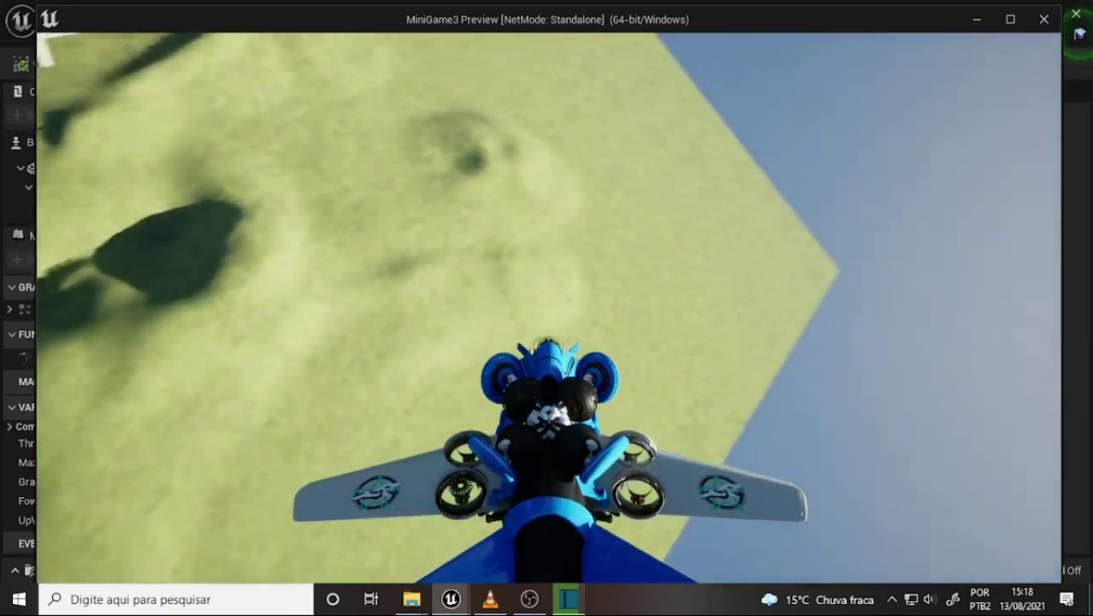
key("Escape")
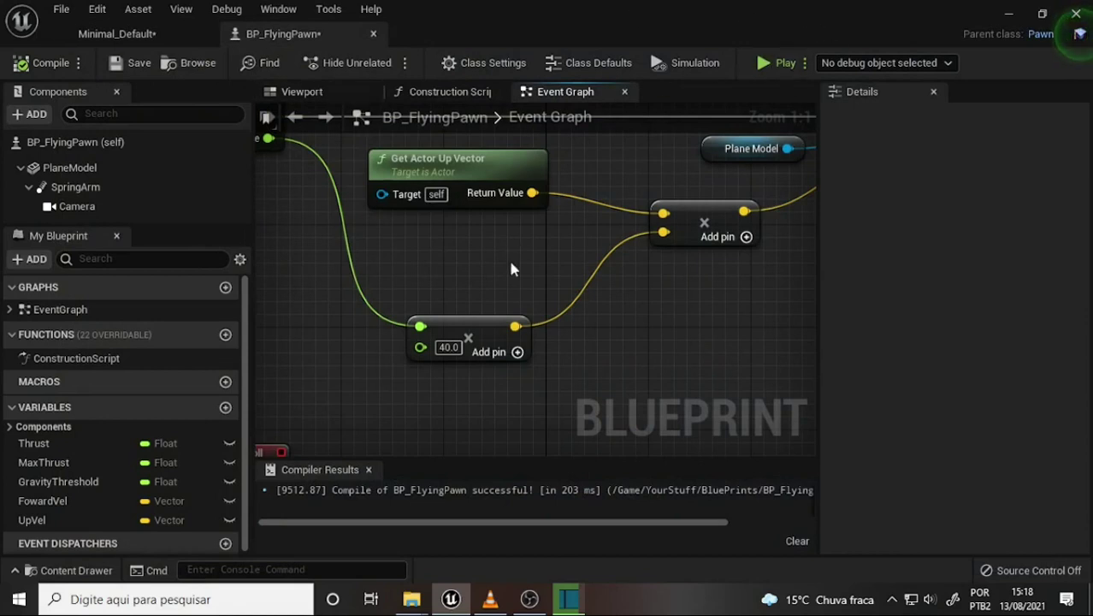
Step: Move the InputAxis Roll node further down the graph
scroll(539, 317, "down", 3)
scroll(538, 316, "down", 1)
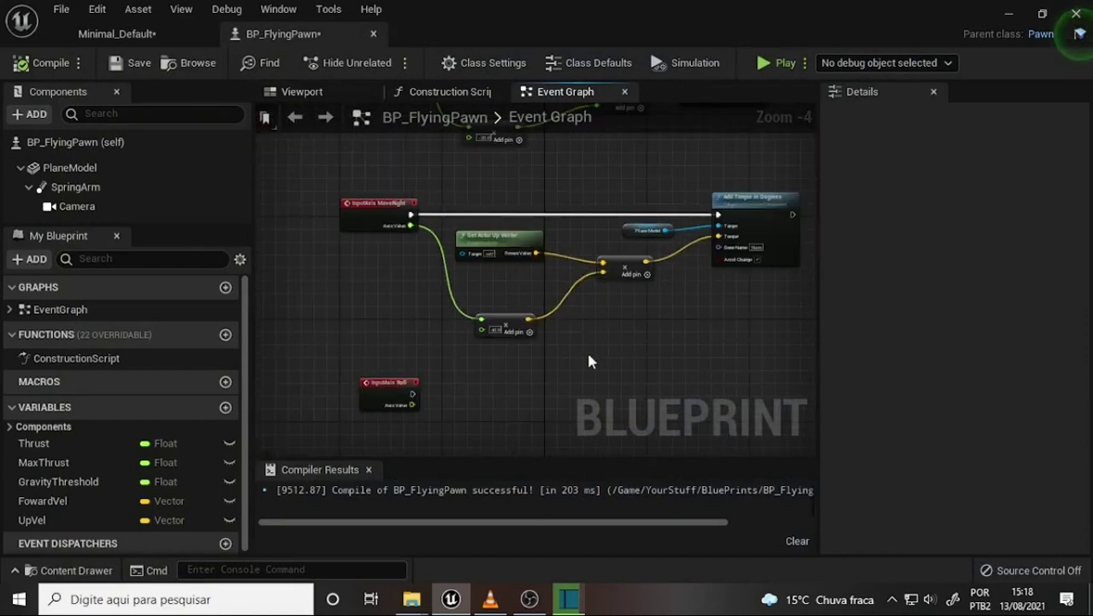
right_click_drag(588, 361, 551, 316)
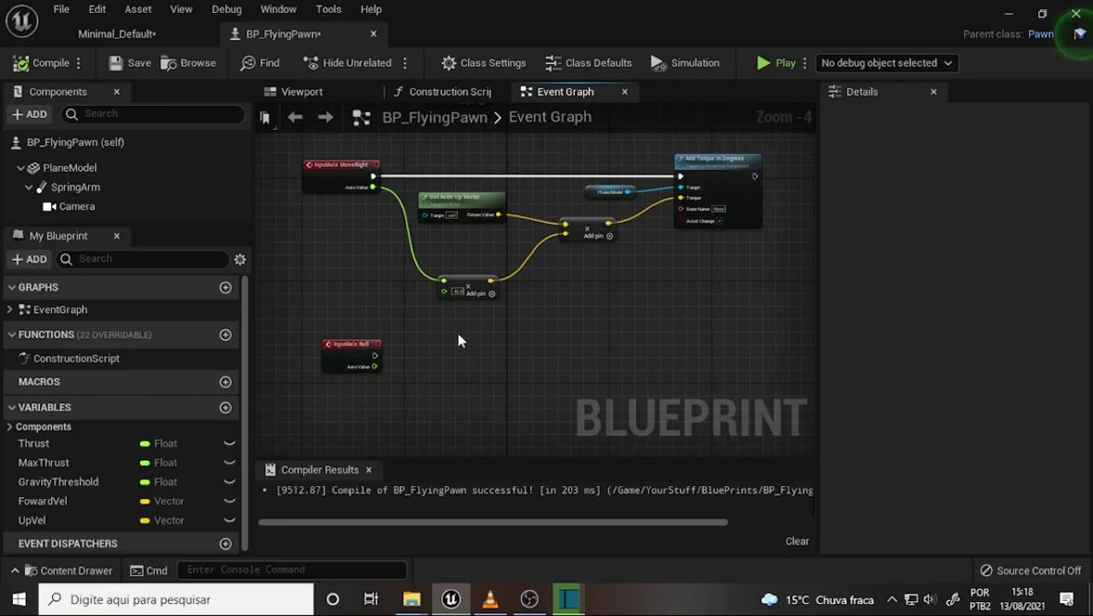
right_click_drag(459, 340, 488, 280)
left_click(388, 294)
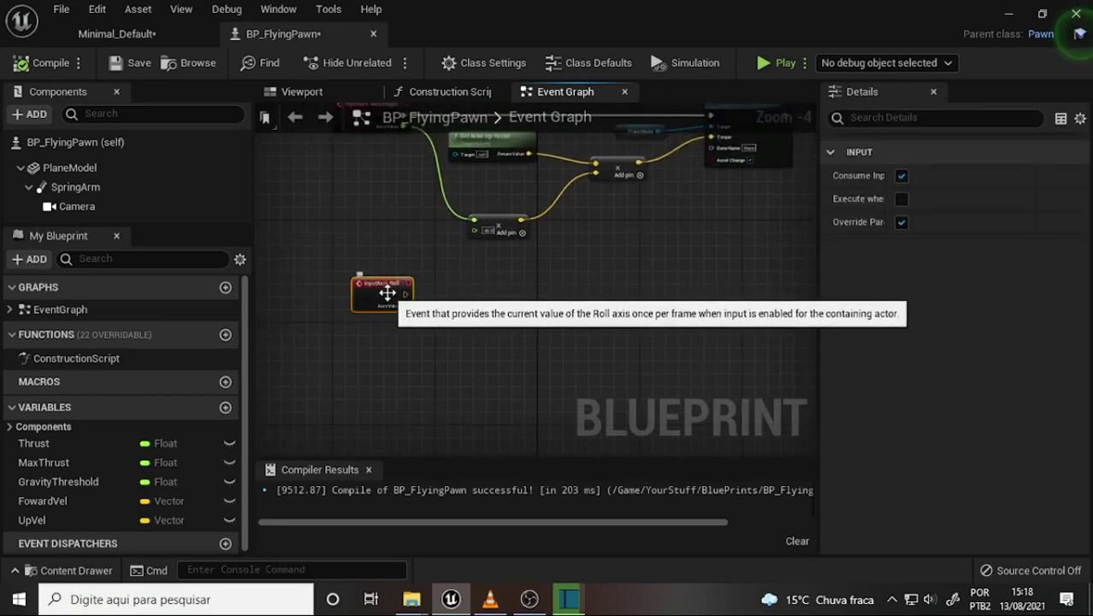
left_click_drag(387, 293, 374, 415)
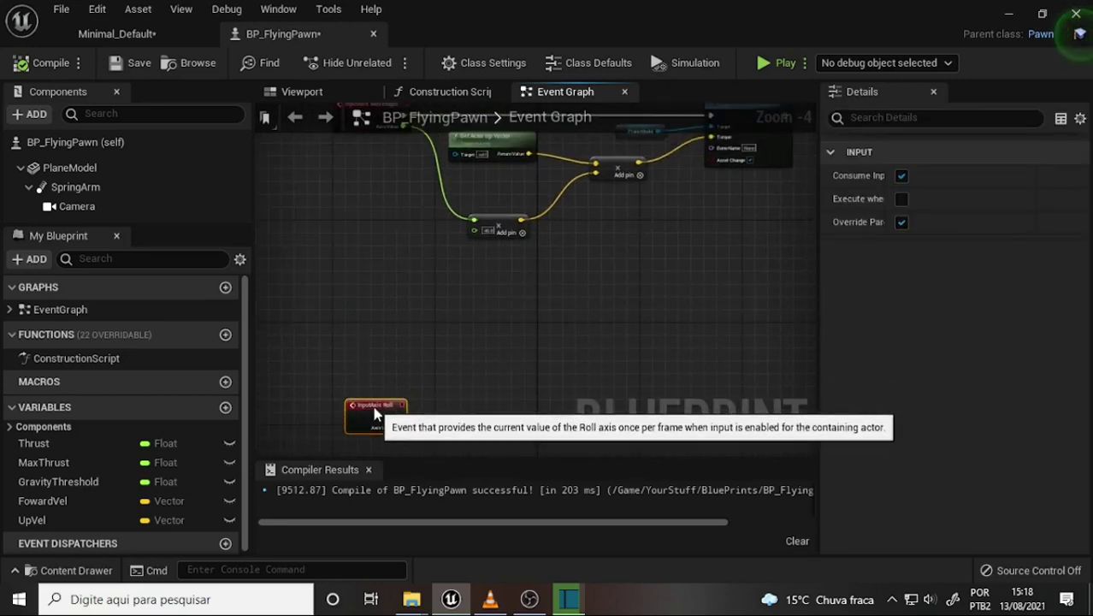
Step: Paste a copy of the MoveRight torque nodes beneath the originals
scroll(613, 282, "down", 2)
scroll(613, 282, "up", 2)
right_click_drag(613, 282, 584, 354)
left_click_drag(394, 190, 705, 307)
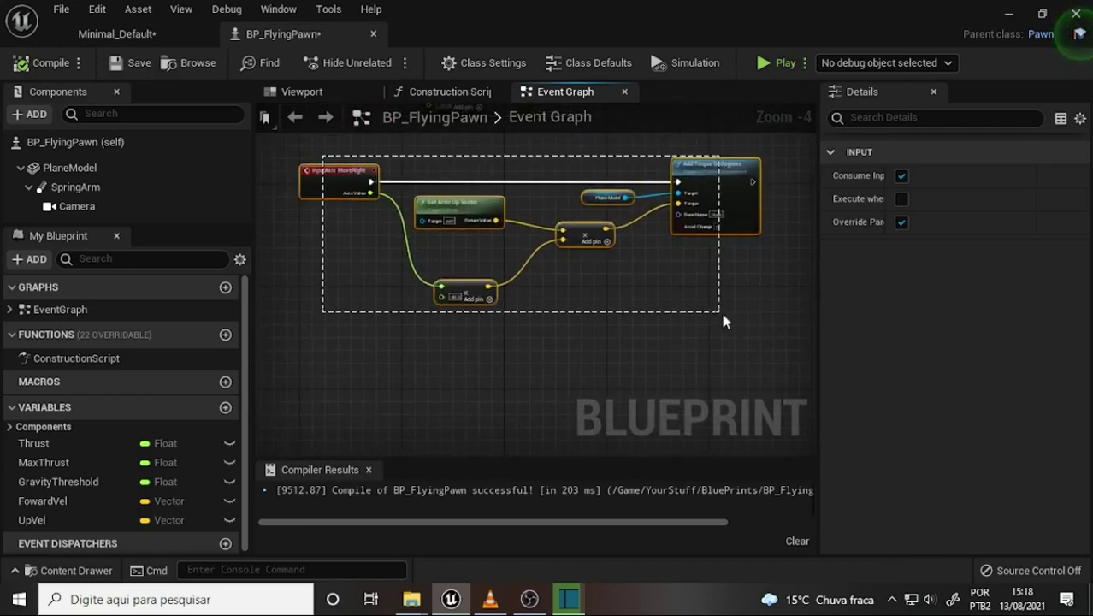
left_click(323, 367)
key("ctrl+v")
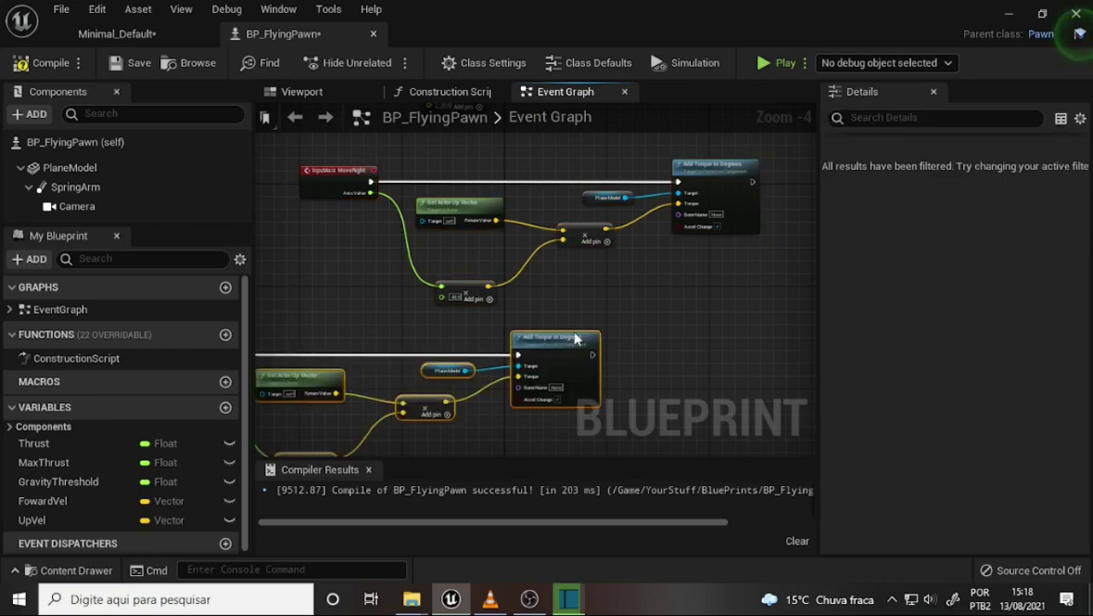
left_click_drag(575, 339, 710, 336)
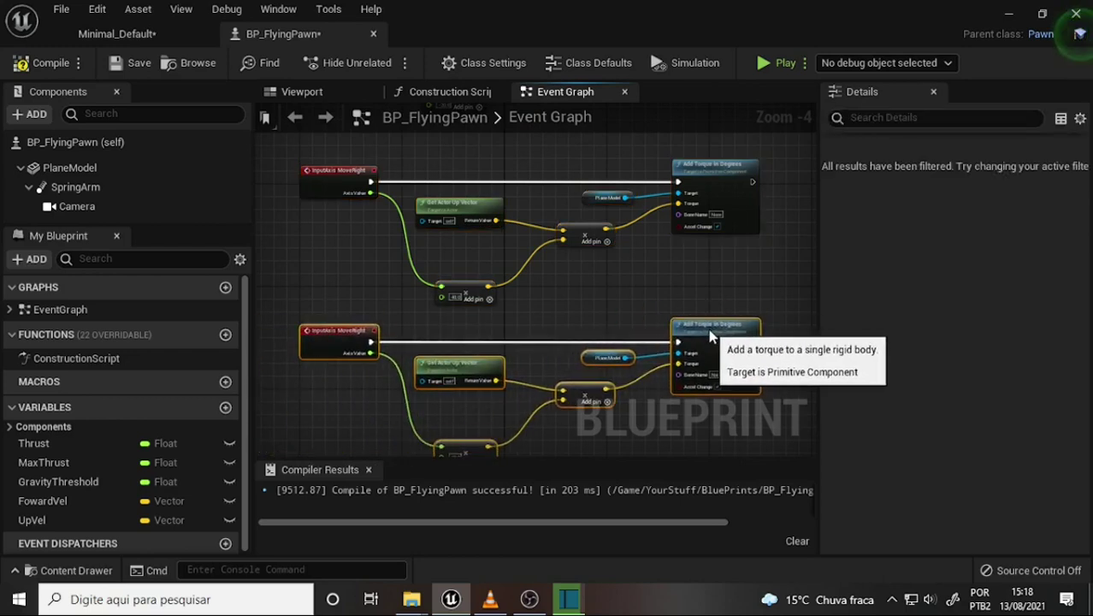
right_click_drag(684, 299, 695, 217)
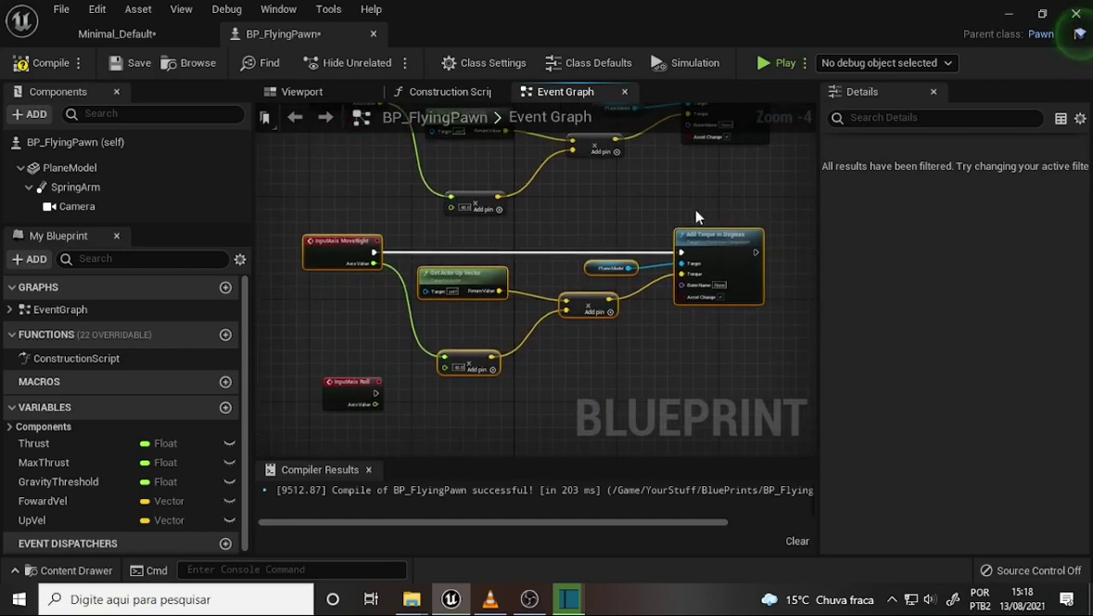
left_click_drag(704, 238, 716, 251)
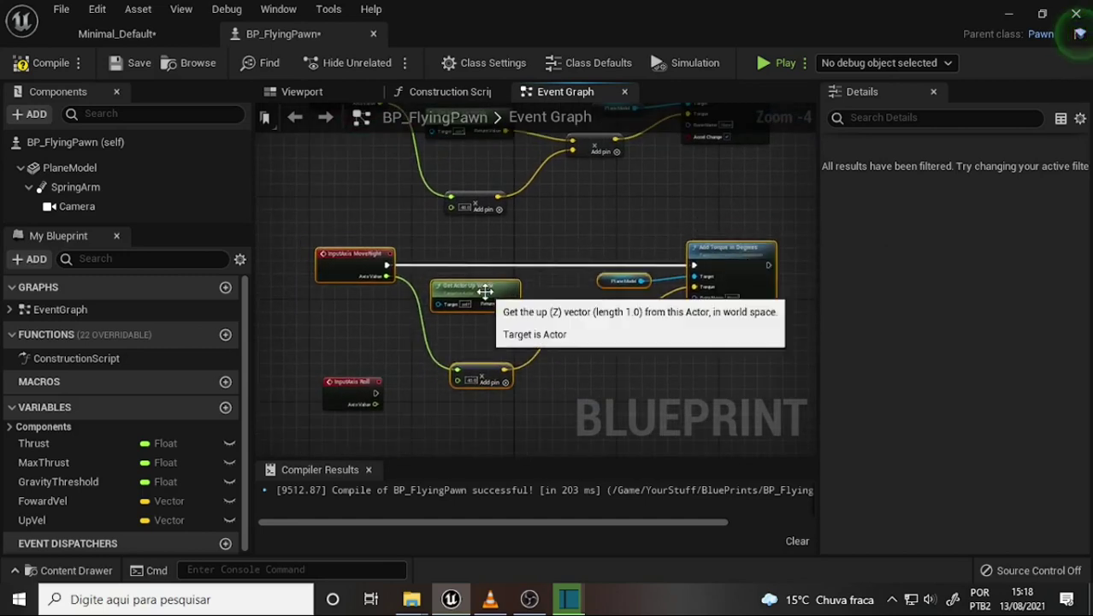
Step: Delete the copied Get Actor Up Vector node
left_click(476, 292)
key("Delete")
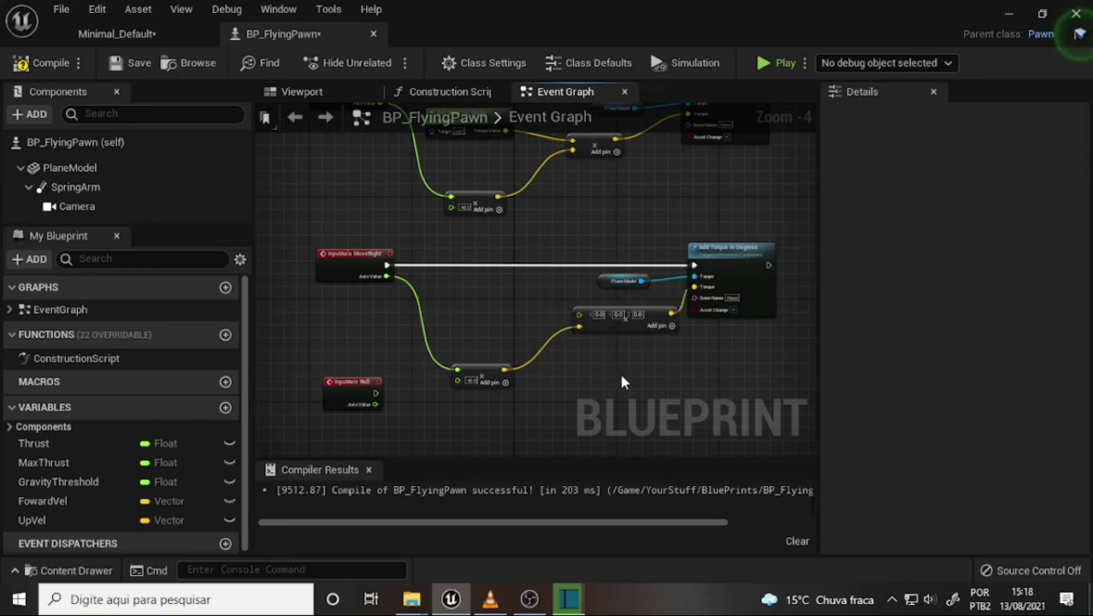
left_click(490, 600)
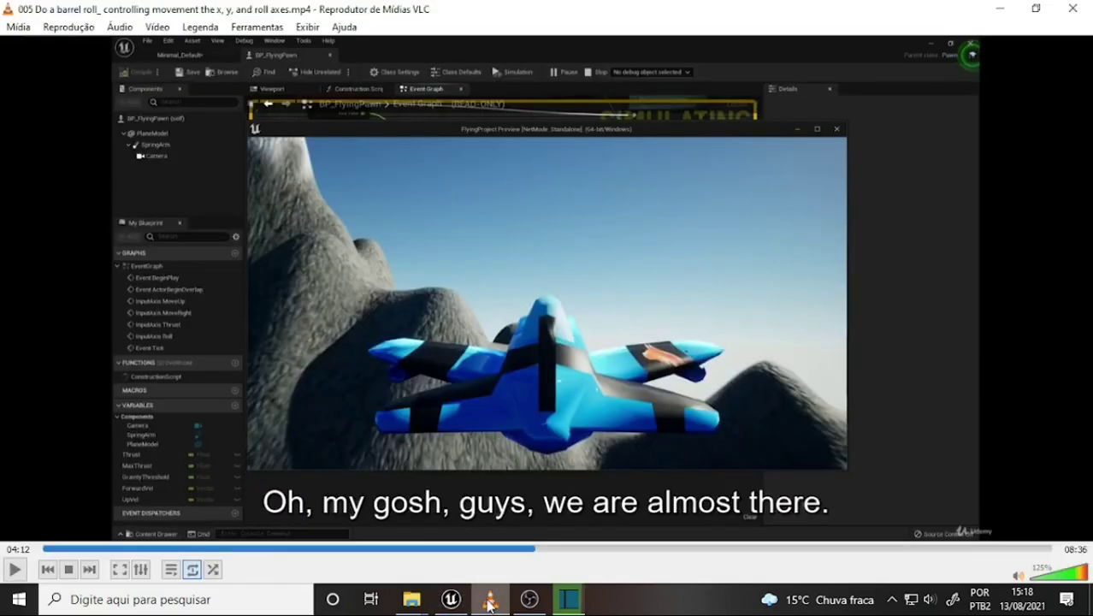
Step: Seek the tutorial video to 04:51, where the instructor searches for a forward vector
left_click(553, 554)
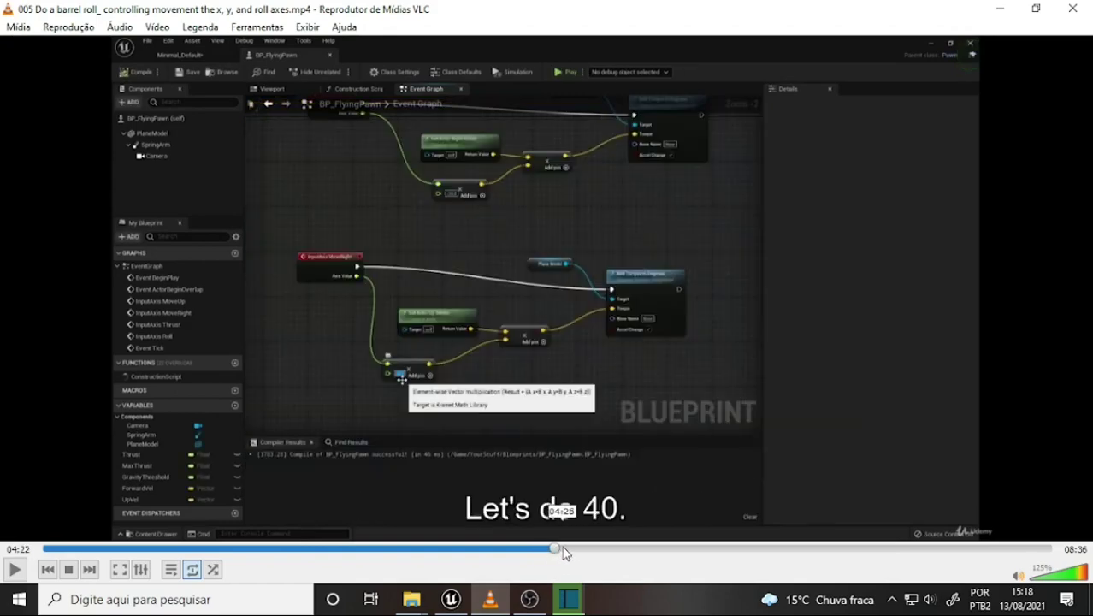
left_click(518, 551)
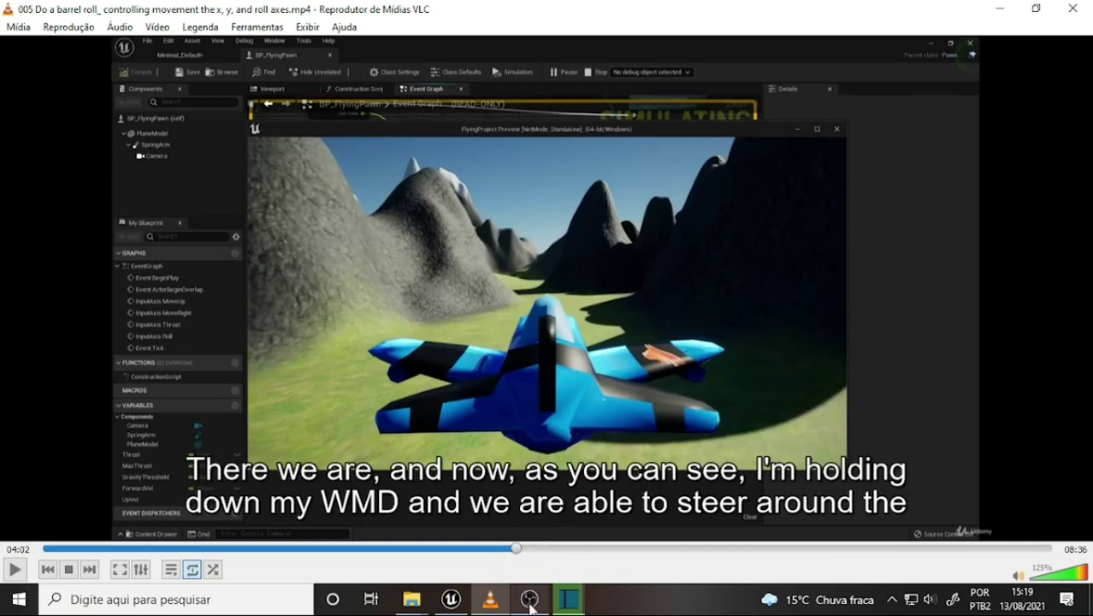
left_click(530, 601)
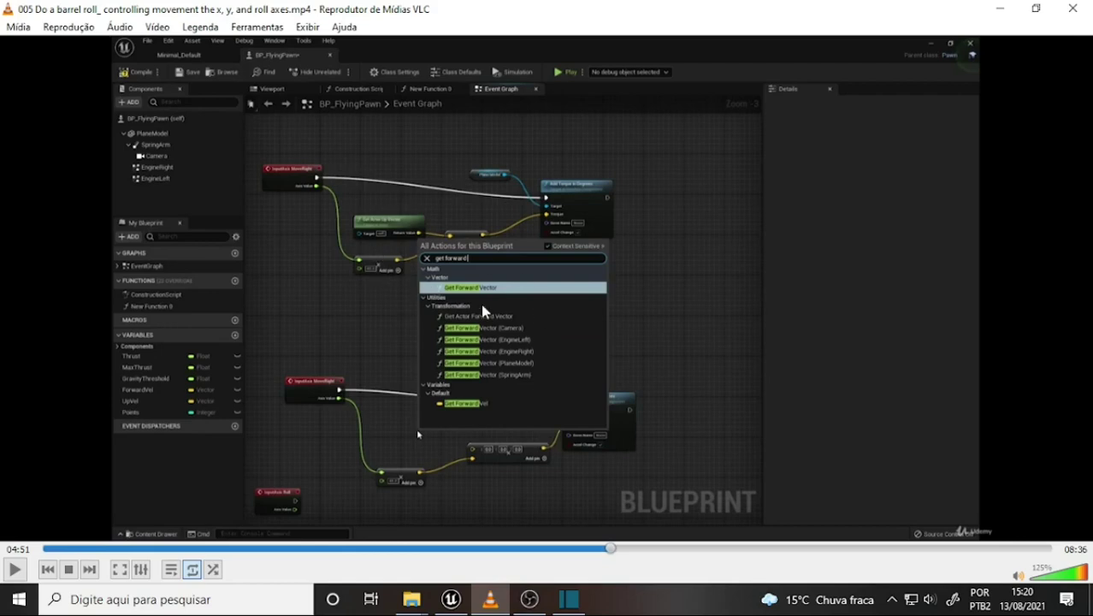
left_click(450, 597)
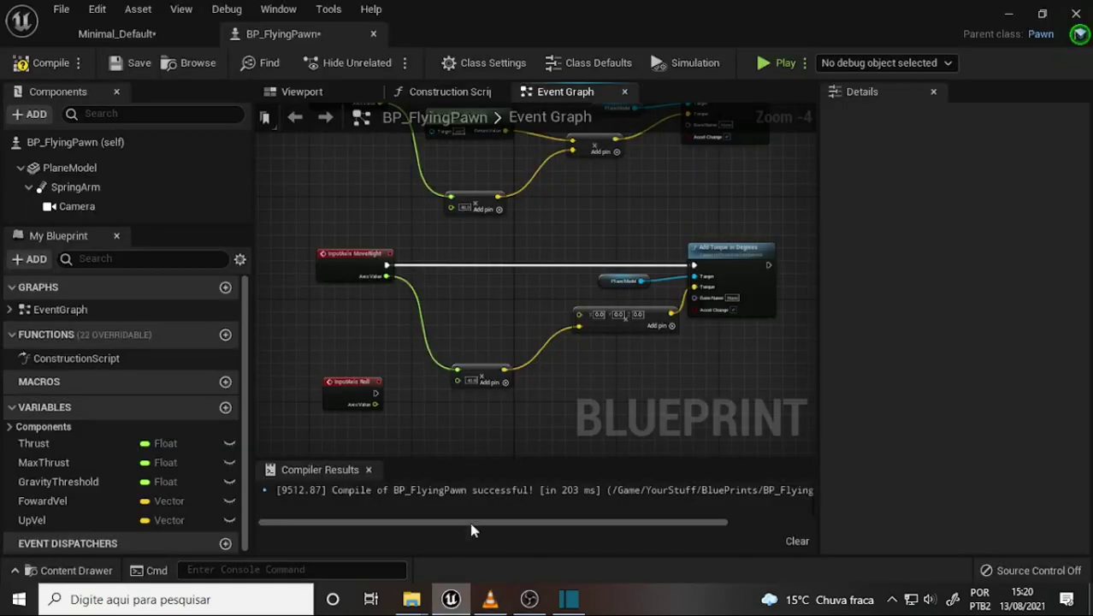
scroll(494, 325, "up", 3)
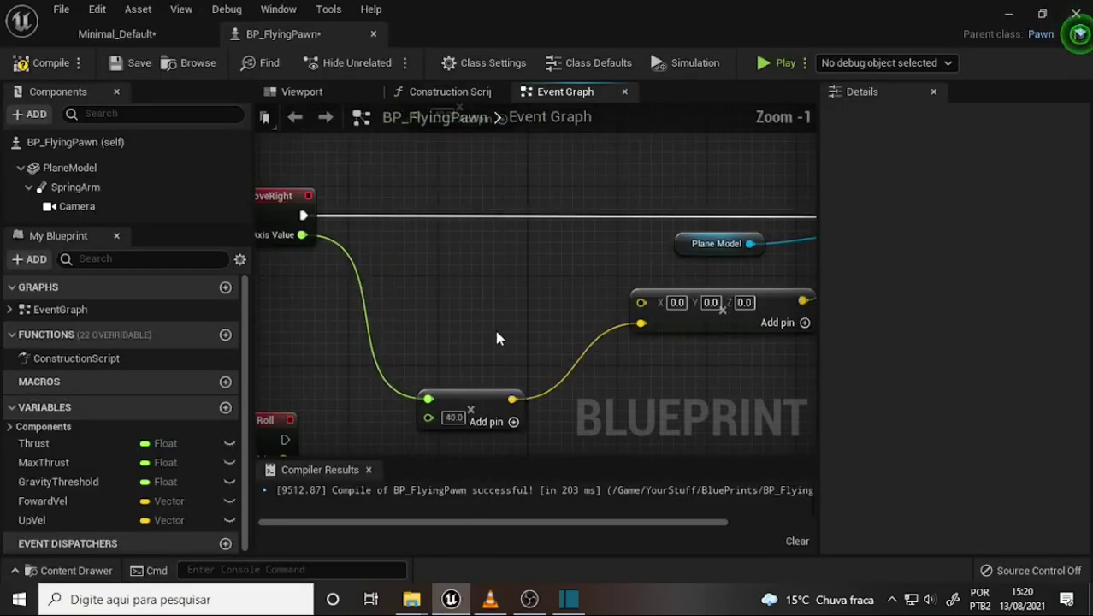
scroll(494, 325, "down", 2)
mouse_move(552, 219)
right_mouse_down()
mouse_move(588, 562)
mouse_move(607, 408)
right_mouse_up()
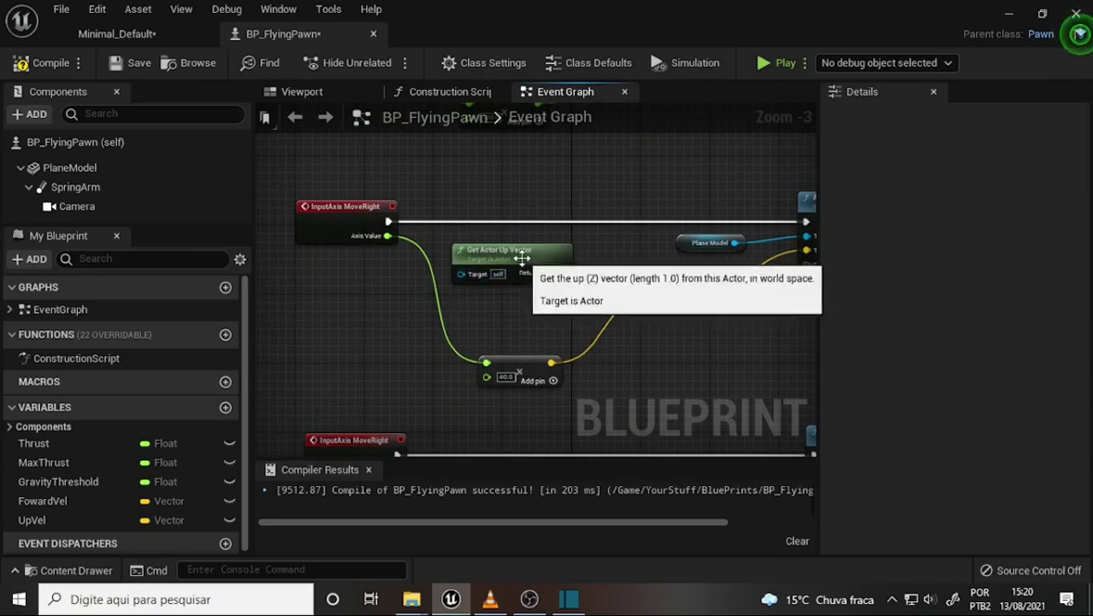
right_click_drag(689, 383, 658, 251)
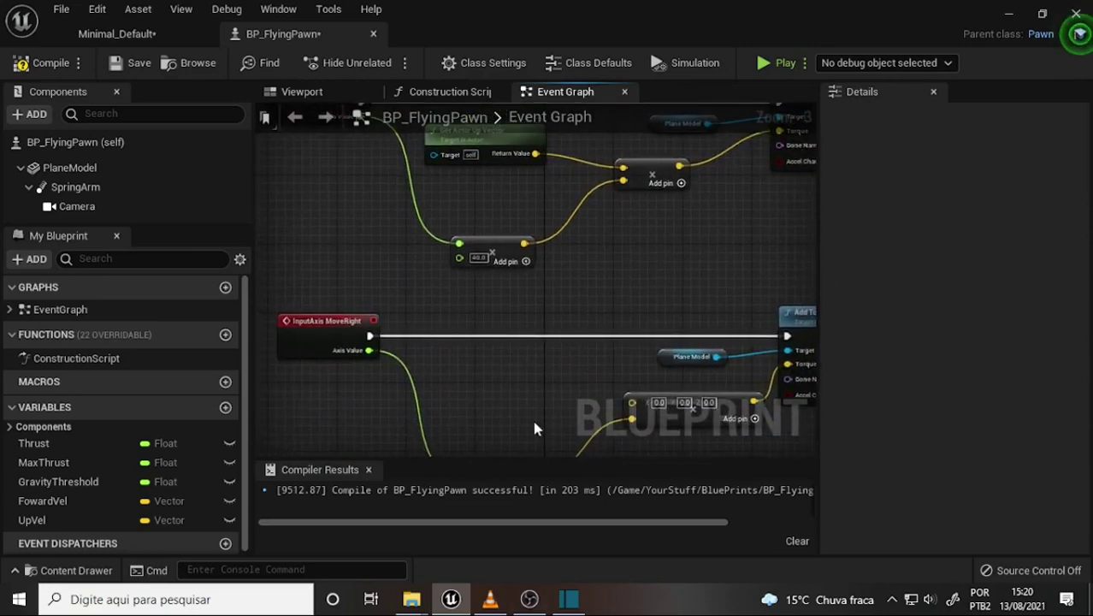
right_click_drag(584, 264, 584, 342)
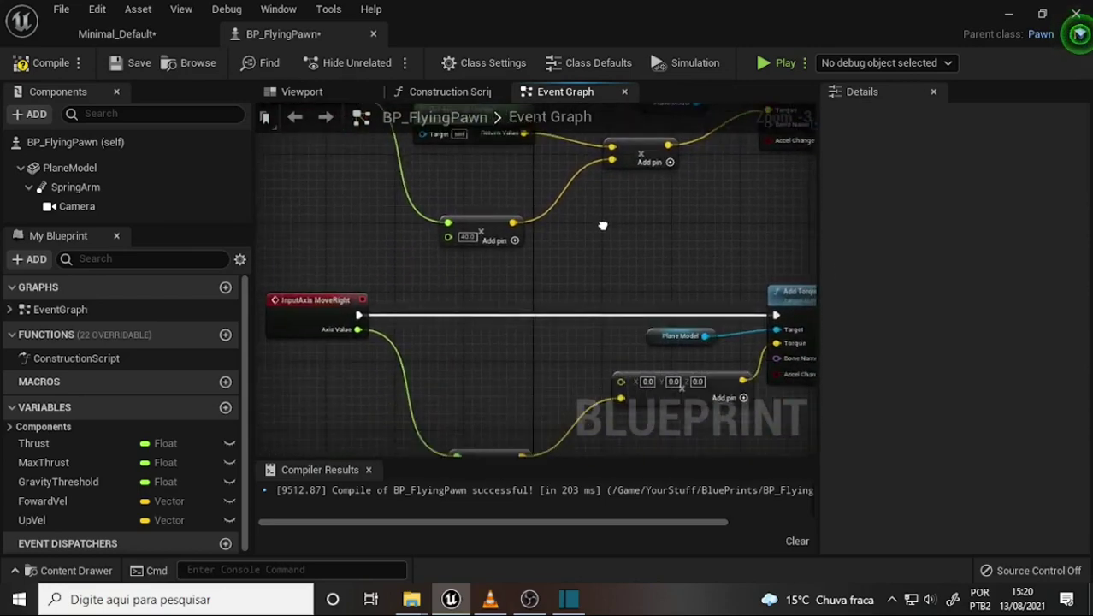
right_click_drag(573, 490, 552, 349)
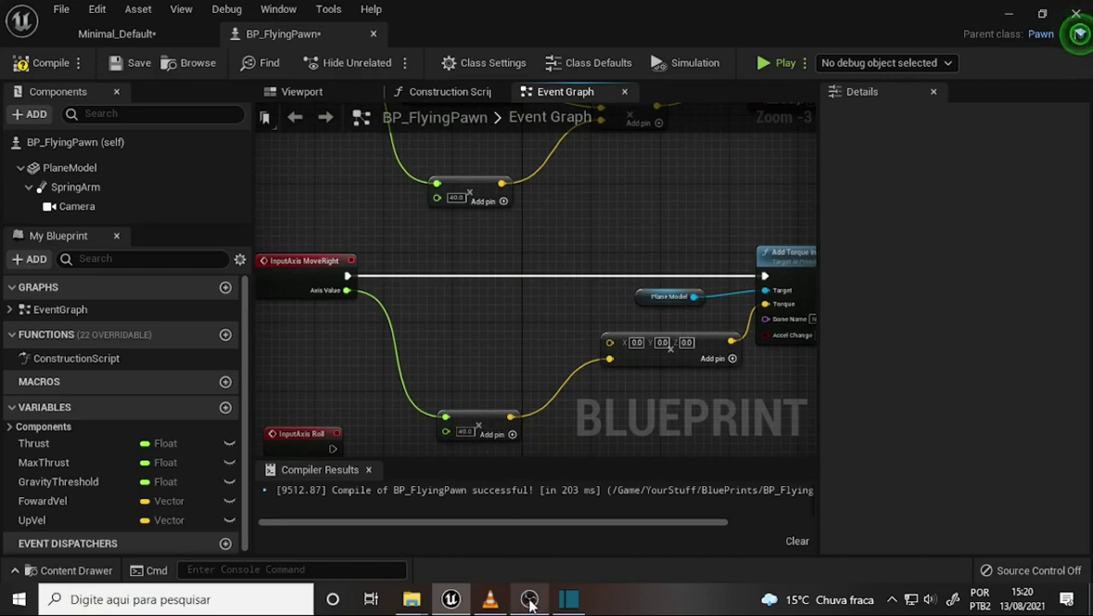
mouse_move(529, 601)
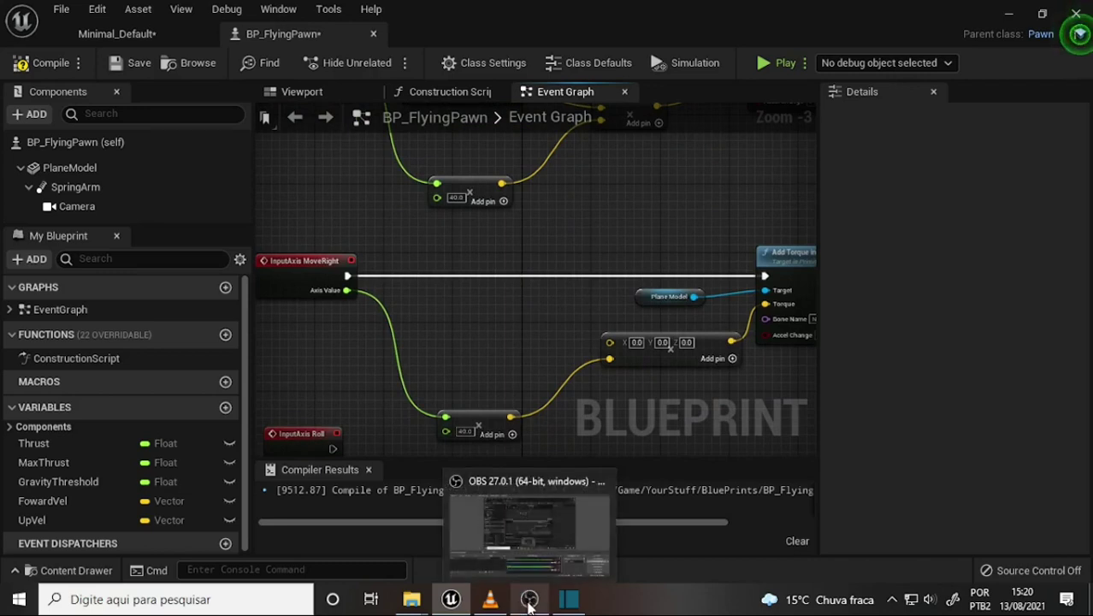
Step: Play the tutorial on to 04:54 and pause it there
left_click(492, 602)
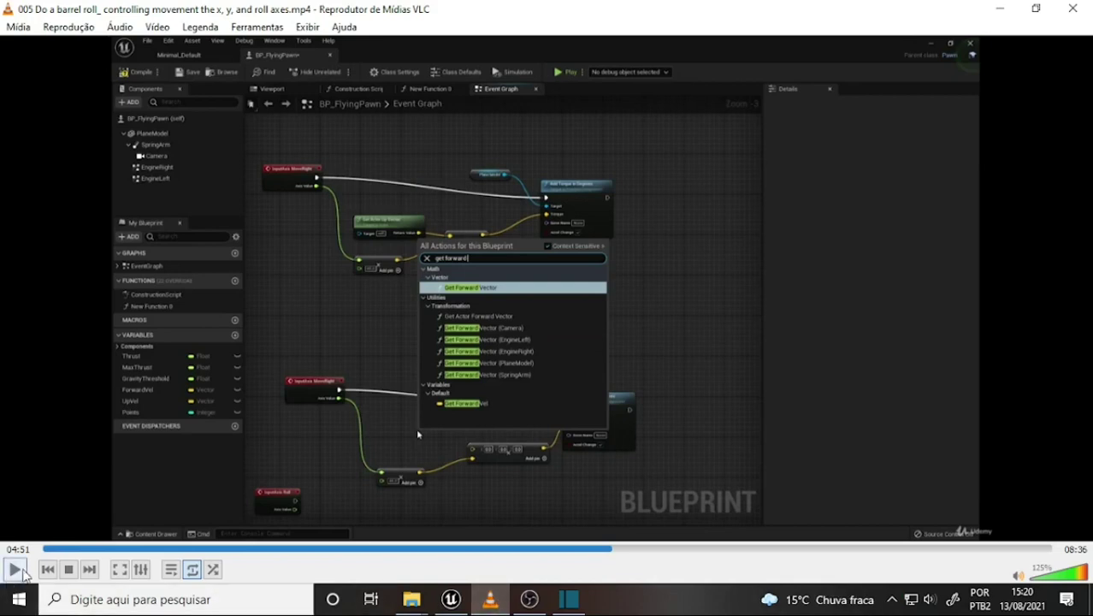
left_click(16, 570)
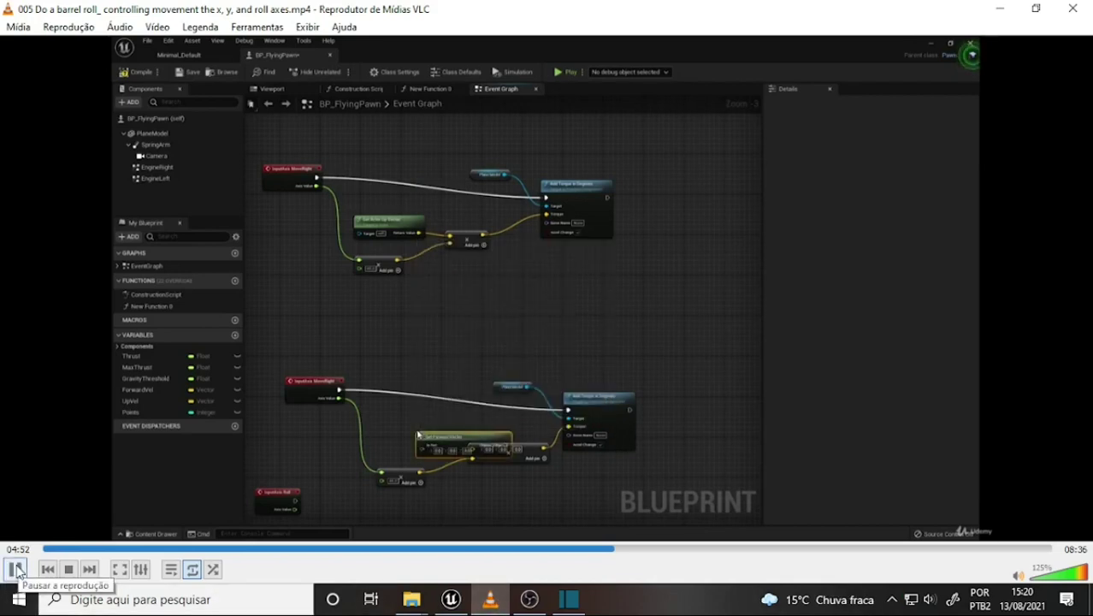
left_click(16, 570)
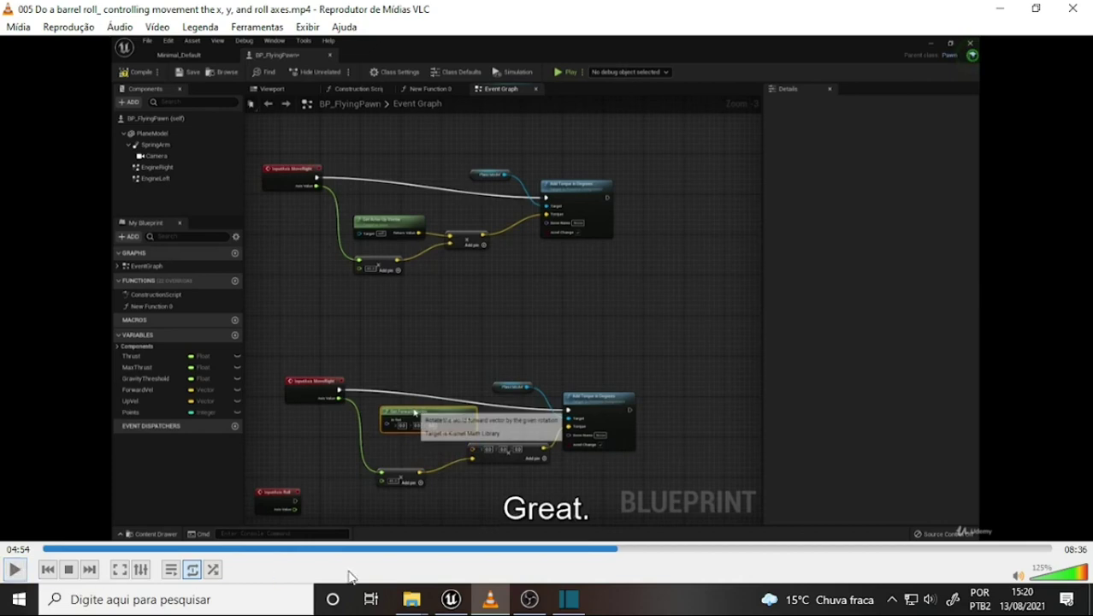
left_click(460, 601)
Step: Add a mistaken Foward Vel getter node from a 'get fow' search and delete it
right_click(438, 313)
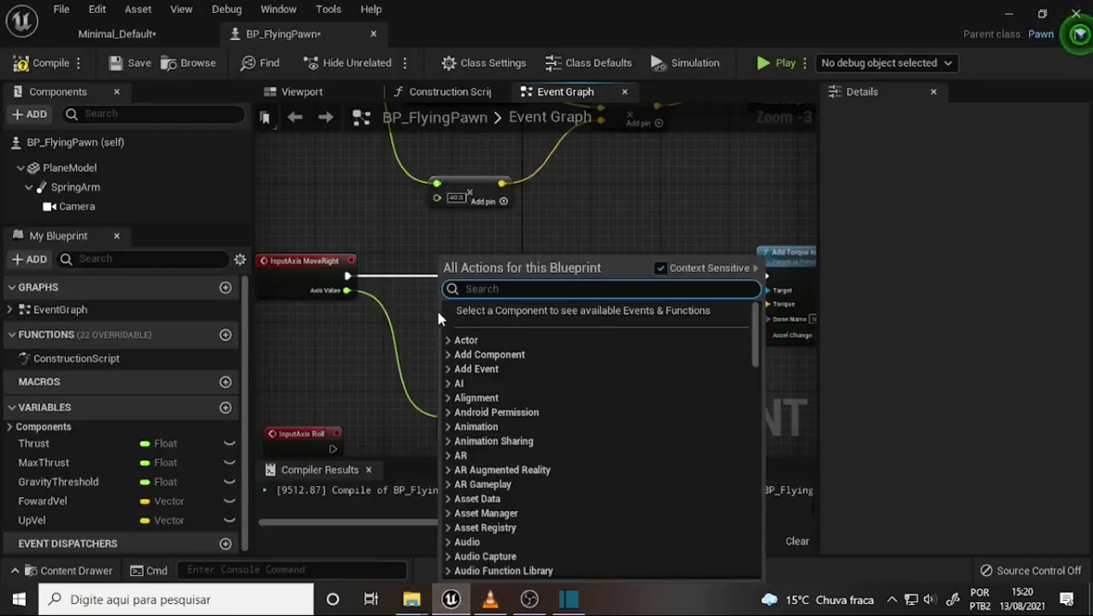
type("get")
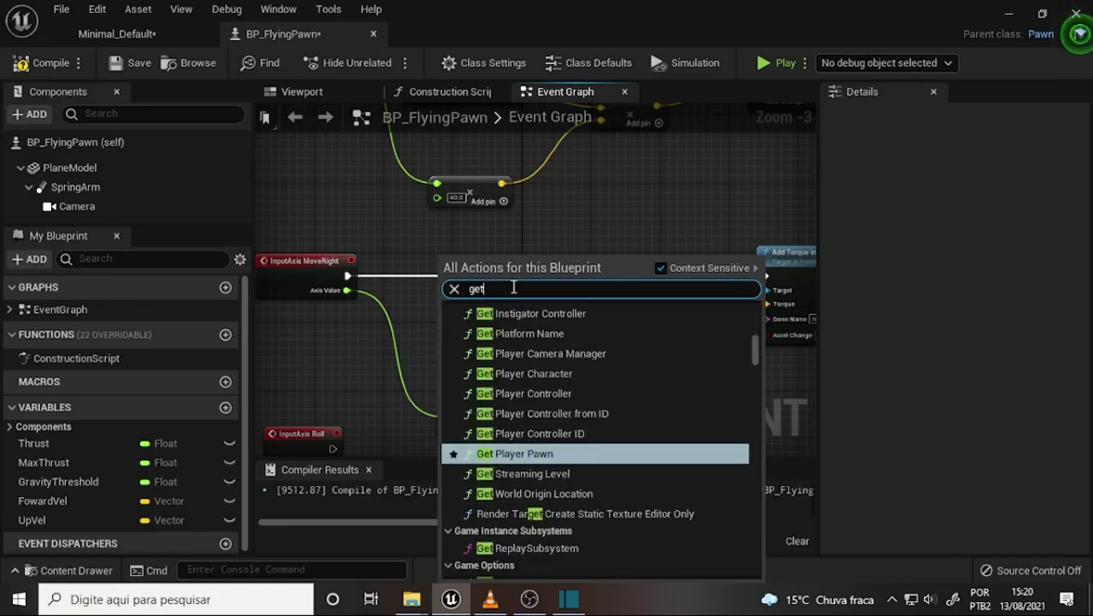
type(" fow")
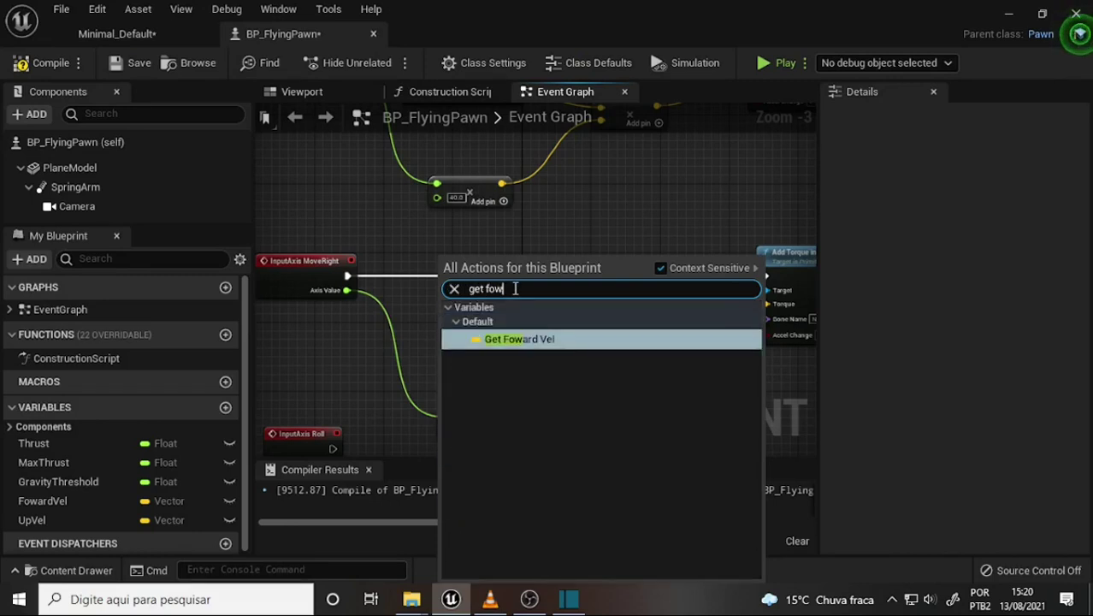
left_click(551, 344)
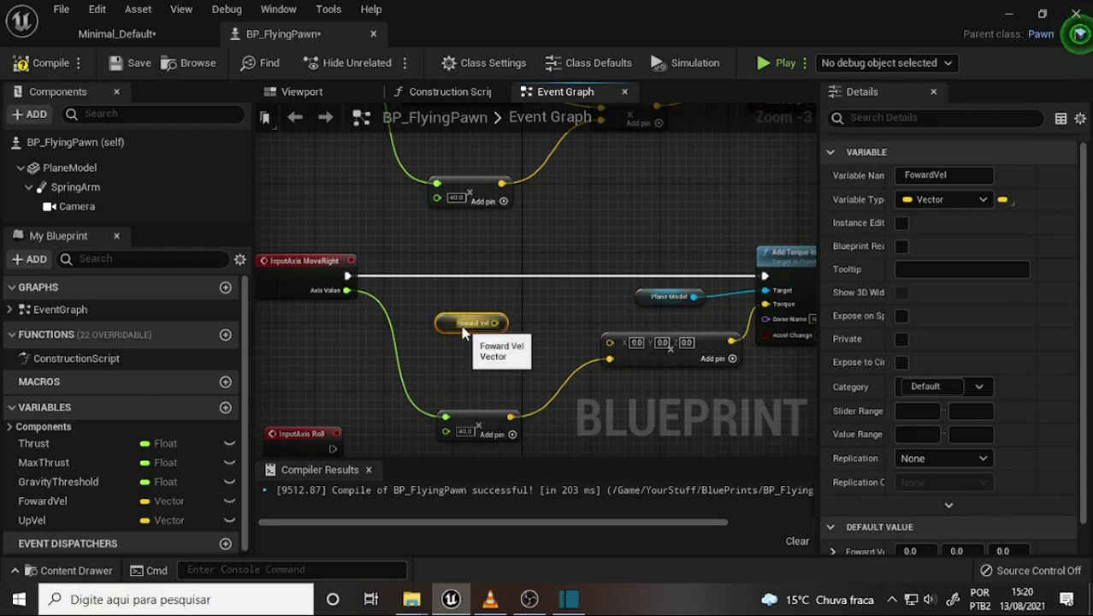
key("Delete")
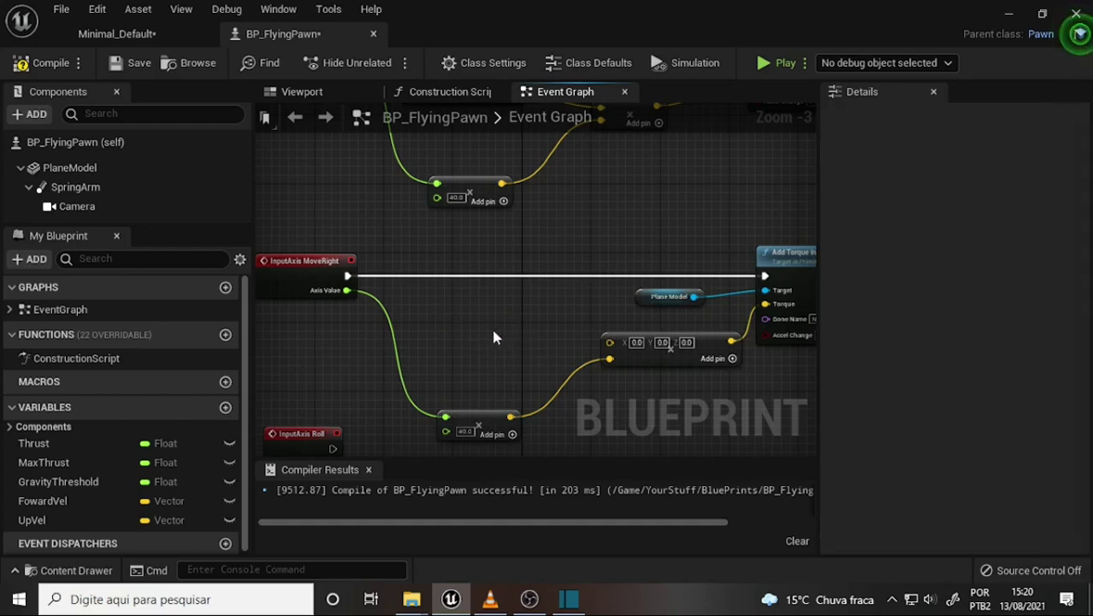
Step: Search 'get actor fo' and place a Get Actor Forward Vector node near the MoveRight chain
right_click(479, 330)
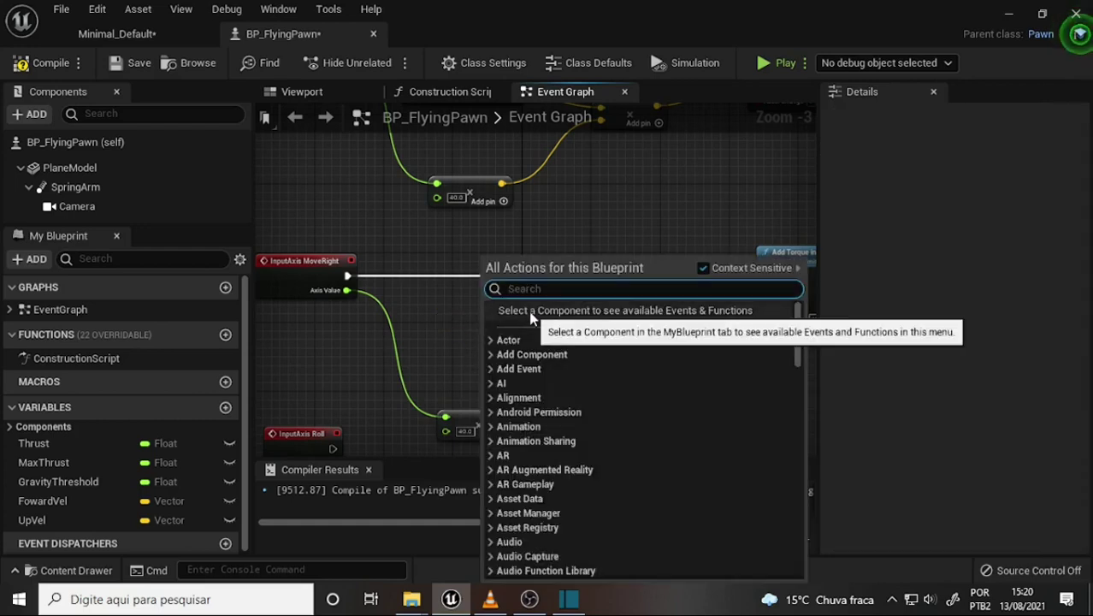
type("get a")
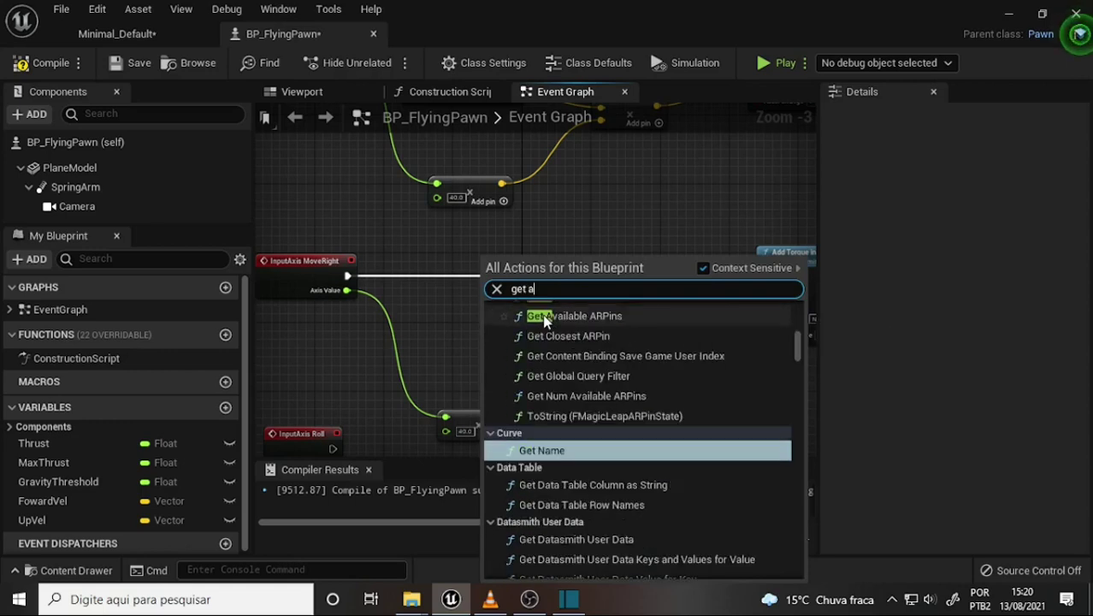
type("ct")
type("o")
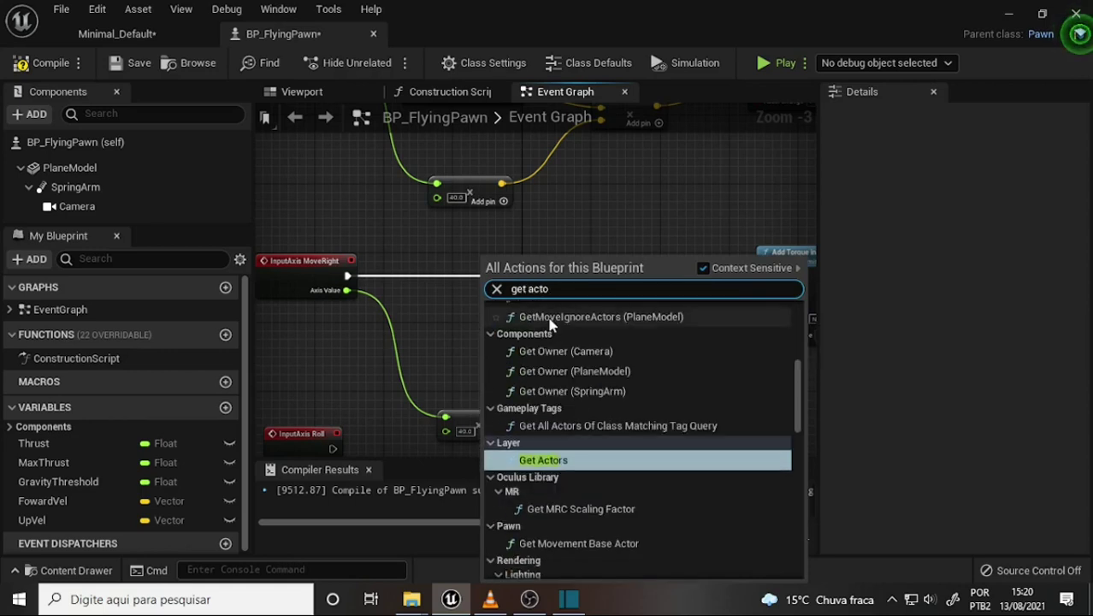
type("r fo")
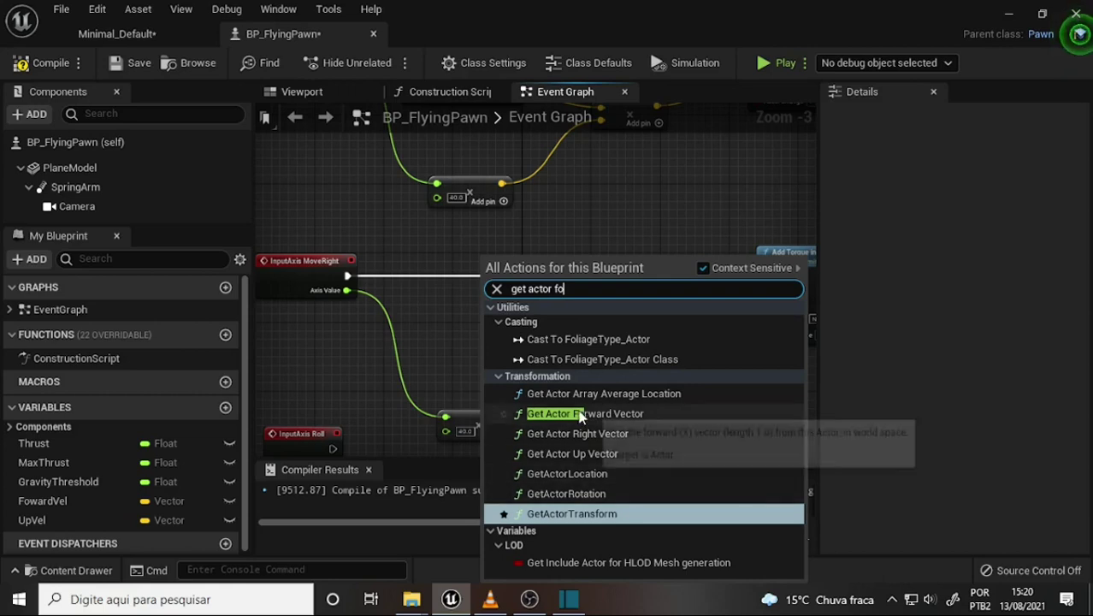
left_click_drag(576, 290, 529, 291)
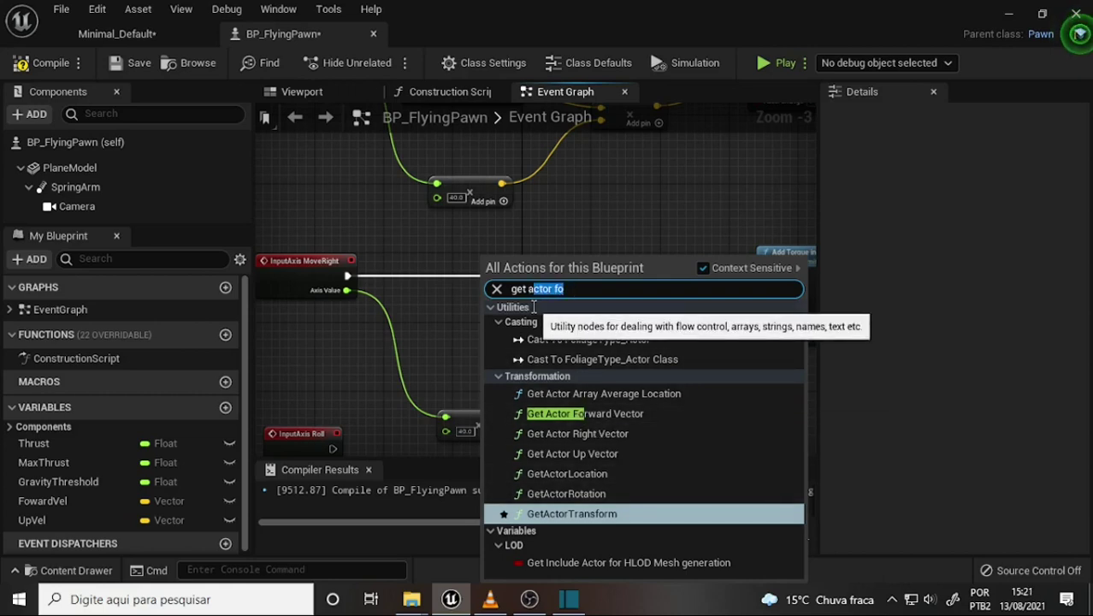
type("fo")
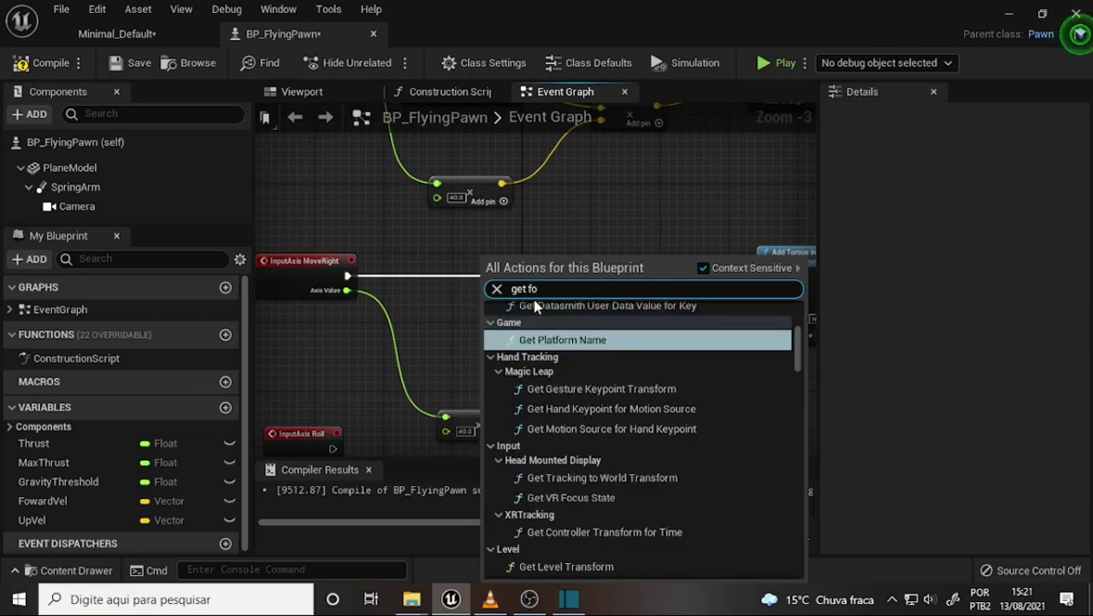
type("ward")
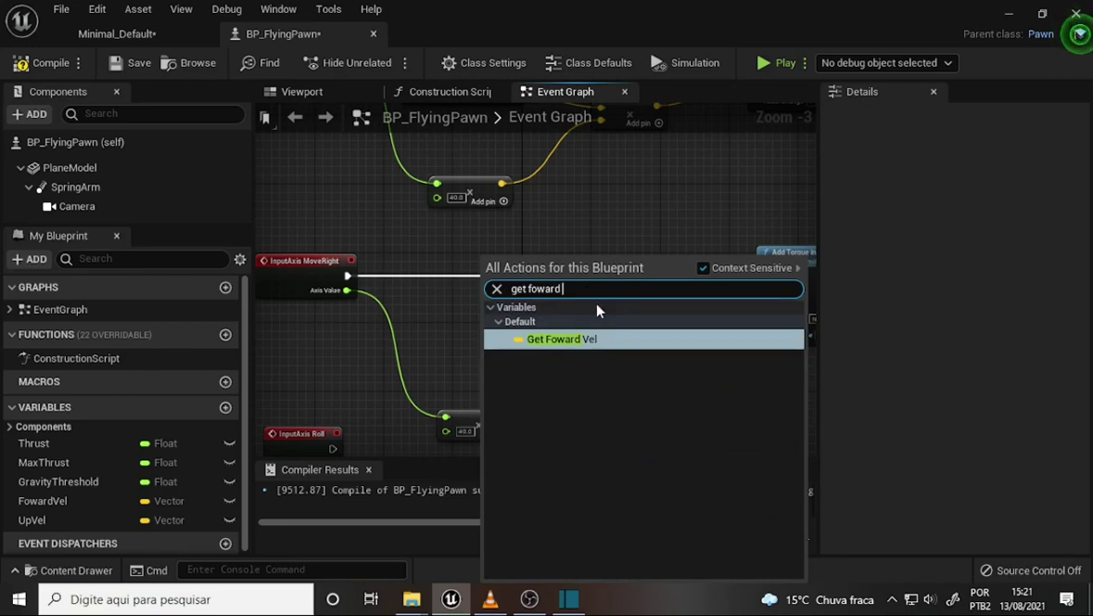
type(" vec")
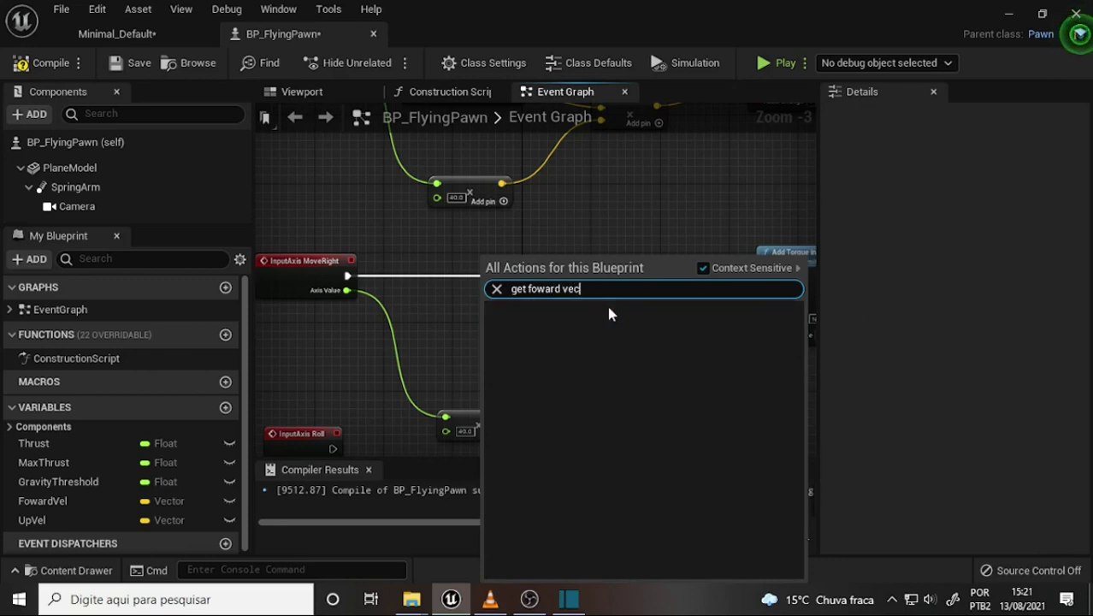
type("or")
type("ac")
type("tor")
left_click(596, 341)
left_click(654, 289)
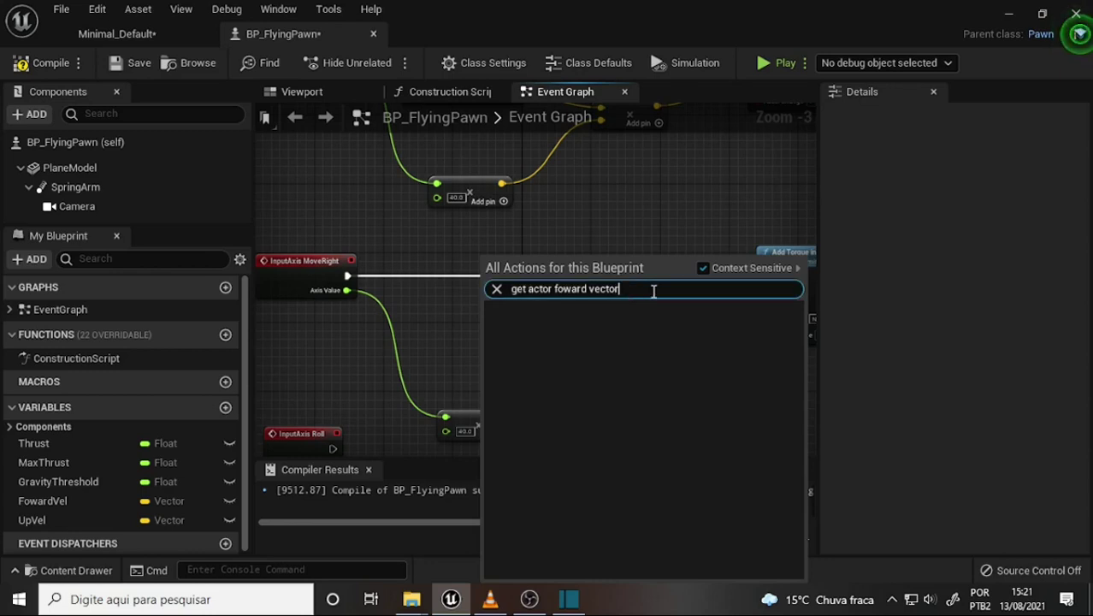
key("ctrl+a")
key("BackSpace")
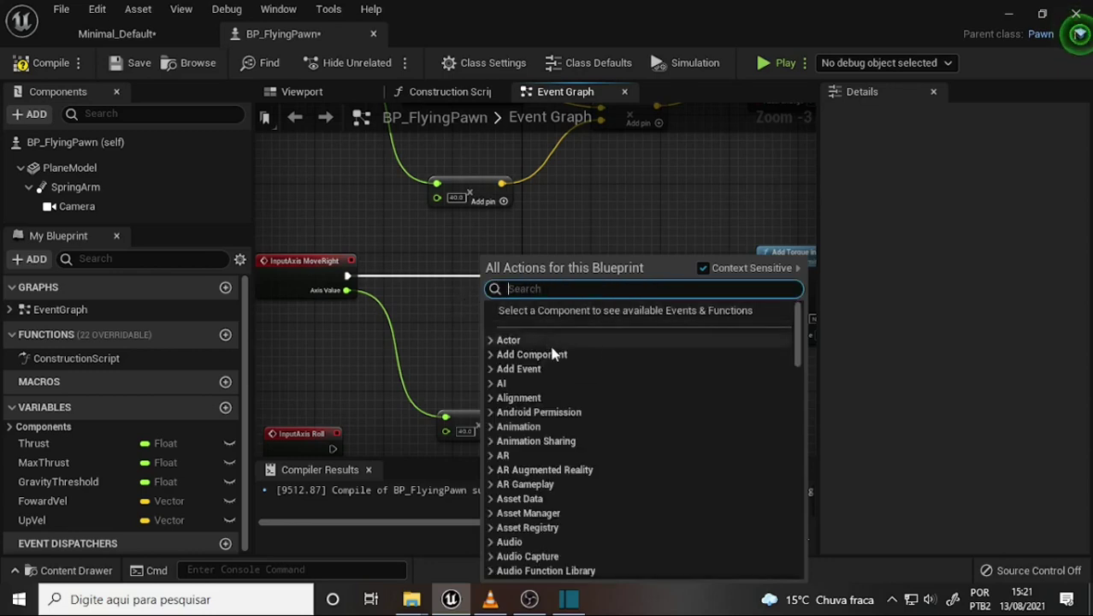
type("get a")
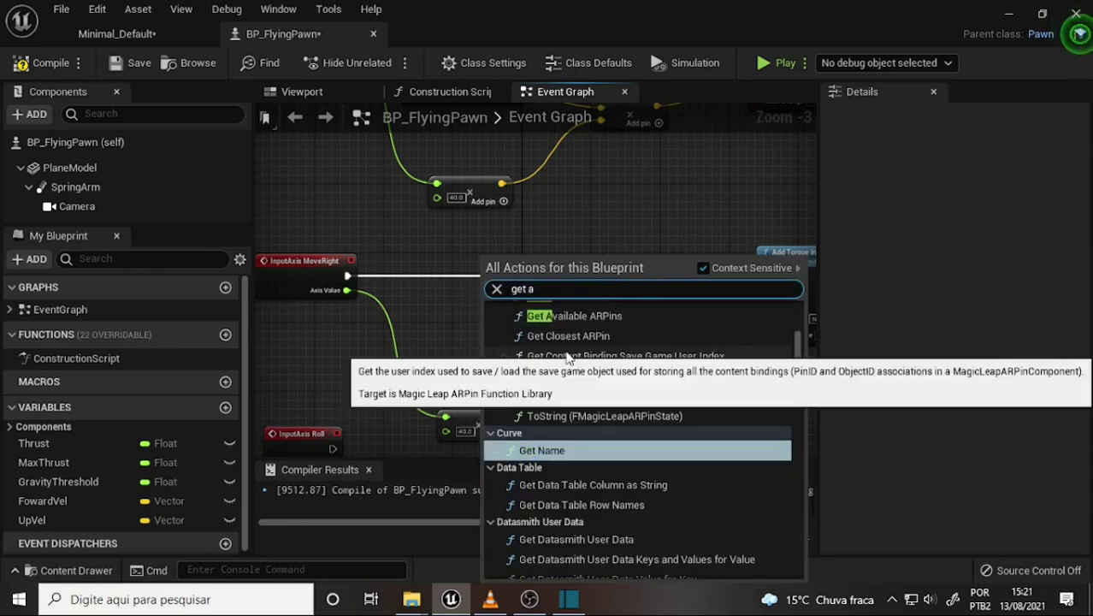
type("ctor")
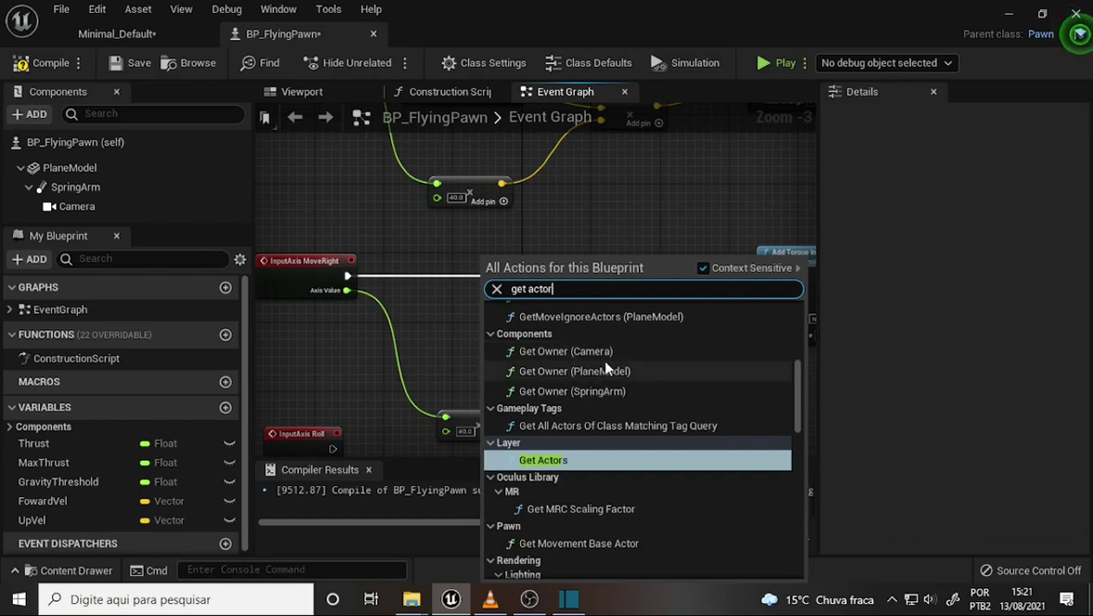
type(" fo")
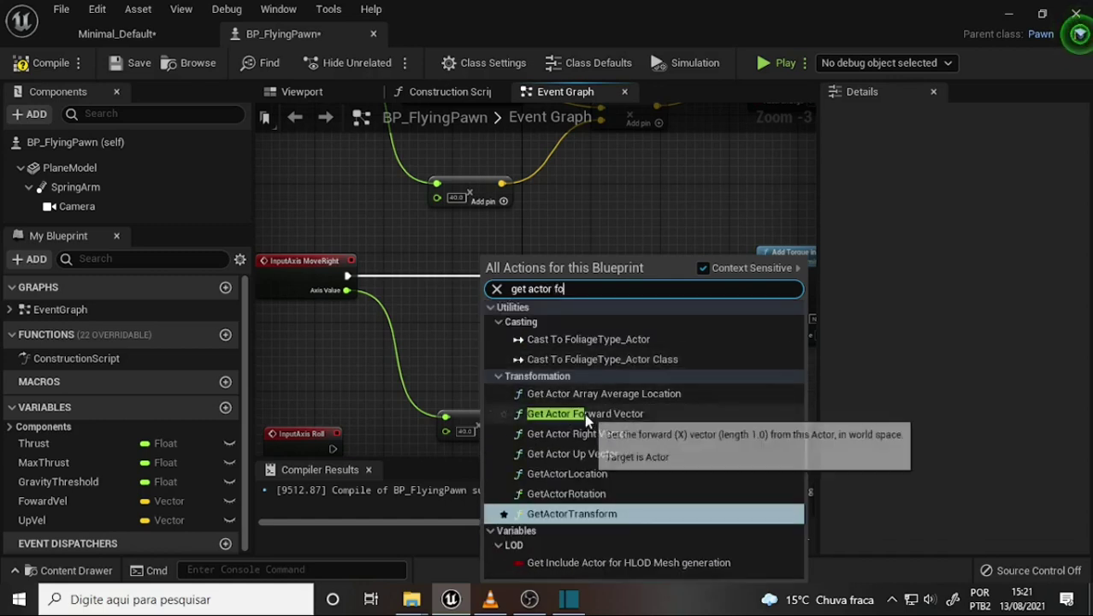
left_click(584, 413)
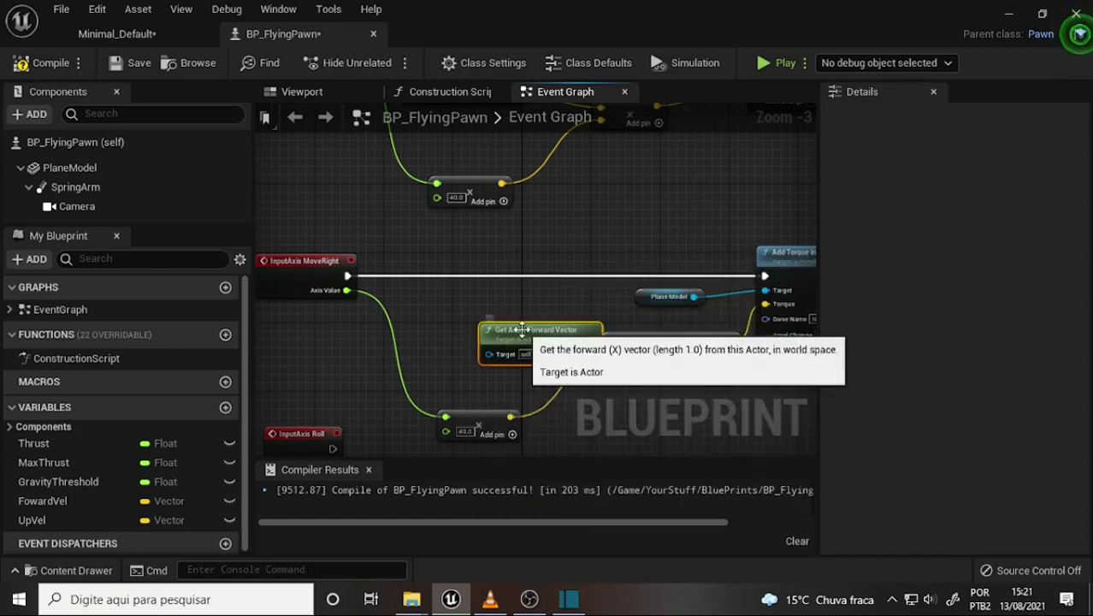
left_click_drag(526, 330, 466, 313)
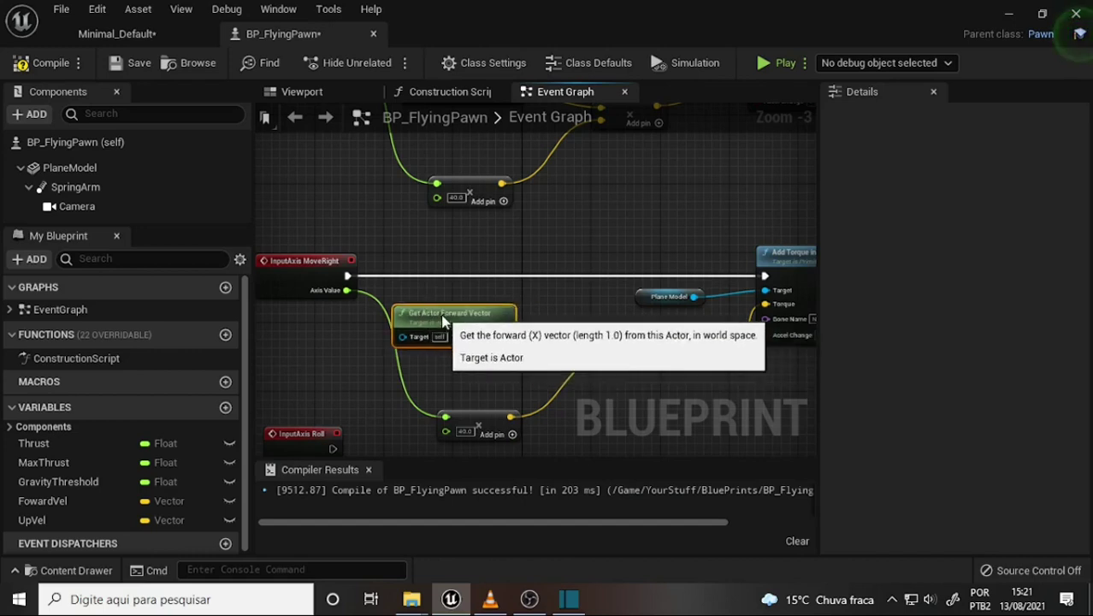
left_click(489, 602)
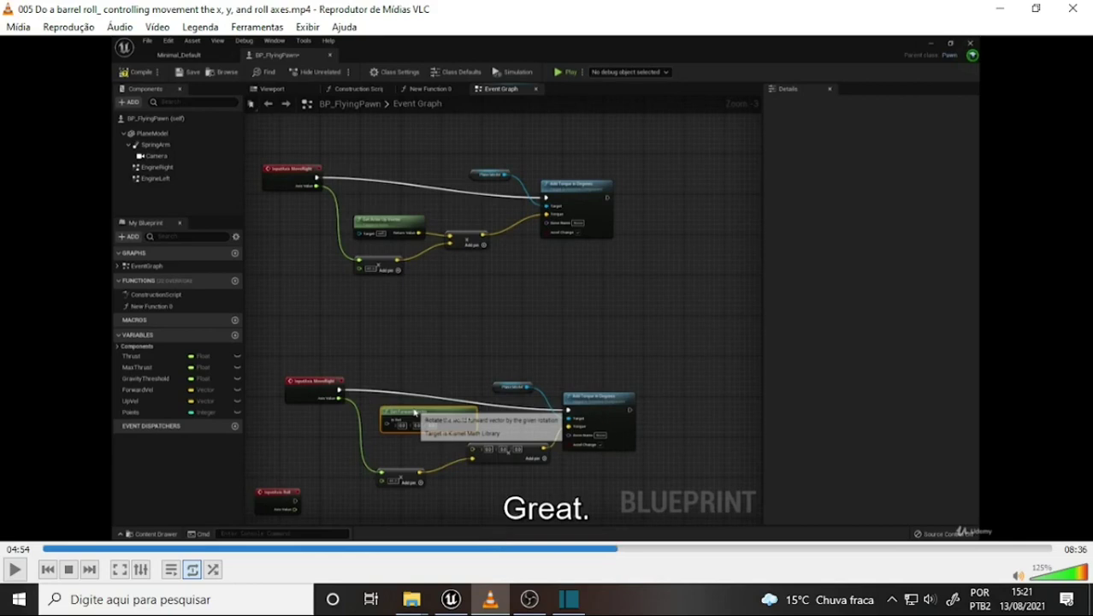
mouse_move(531, 601)
left_click(529, 603)
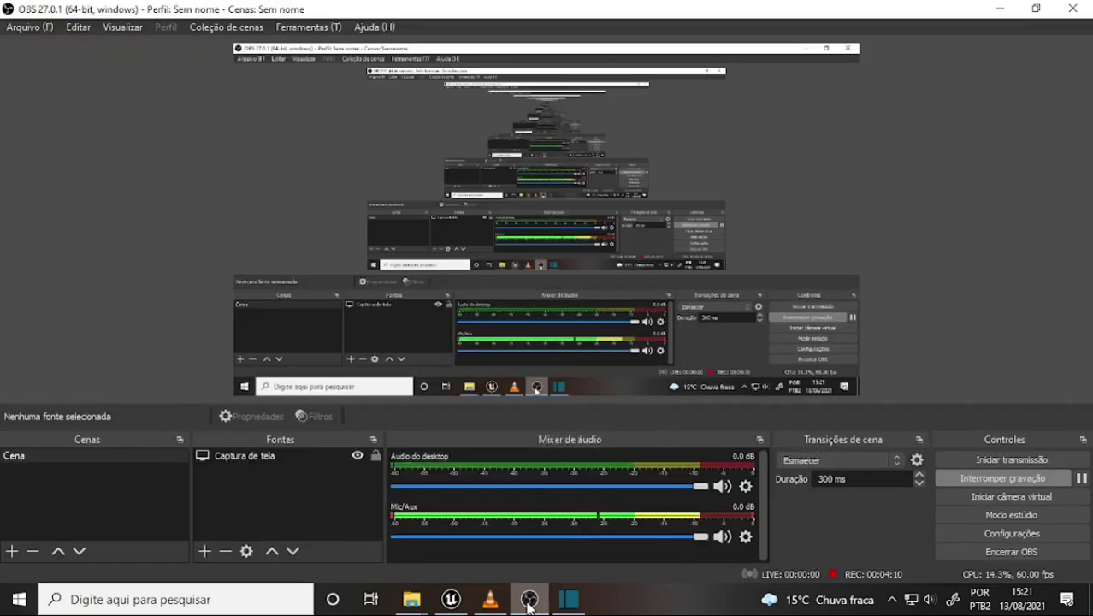
left_click(450, 599)
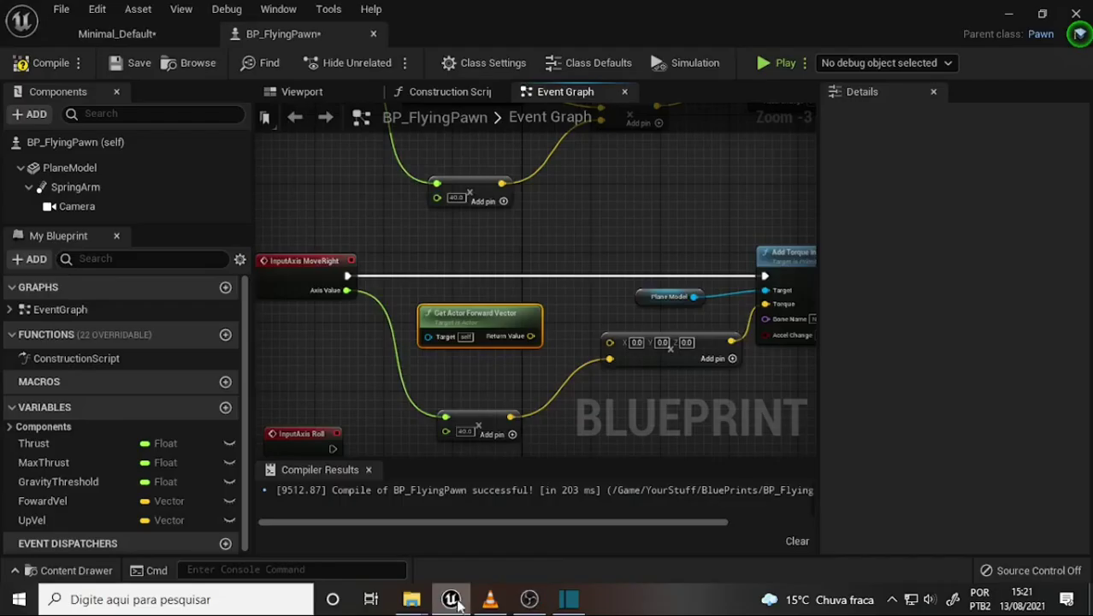
Step: Search the actions for 'get foward vec' and close the menu without adding anything
right_click(593, 220)
type("ge")
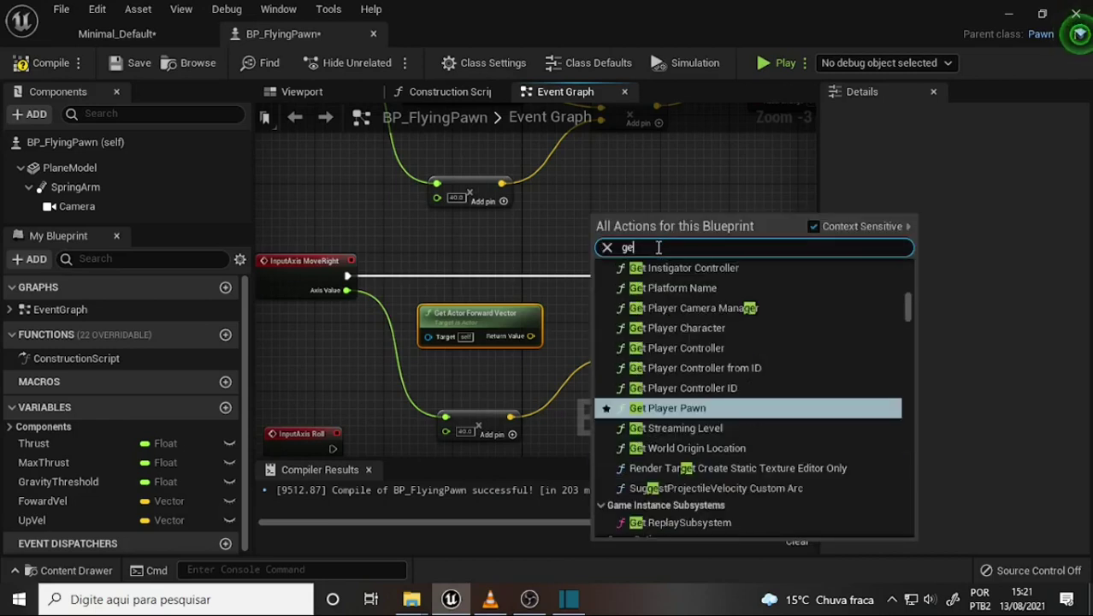
type("t fowar")
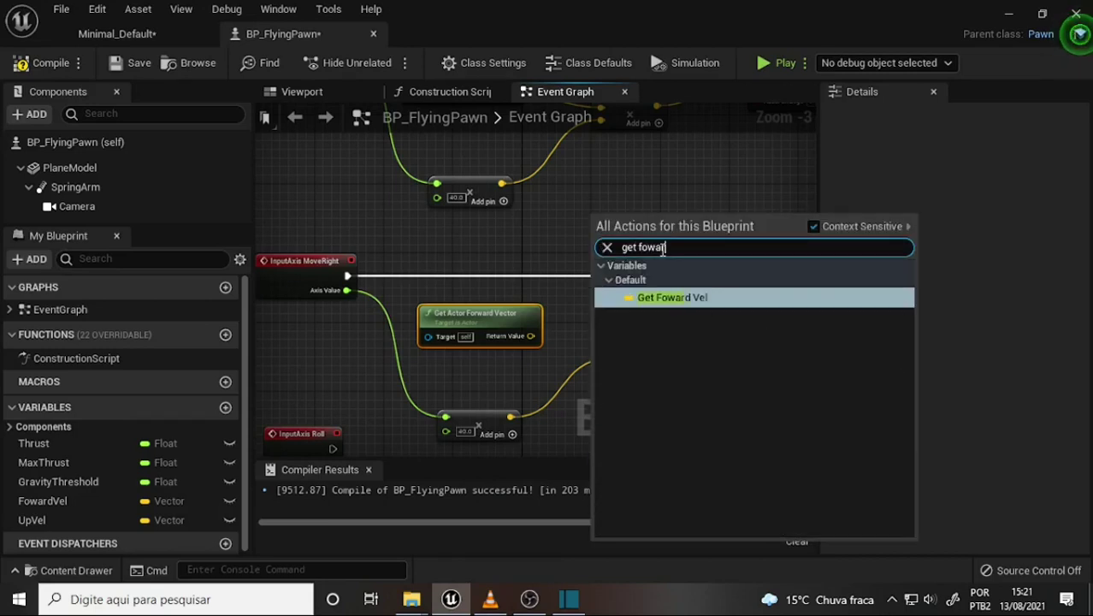
type("d vec")
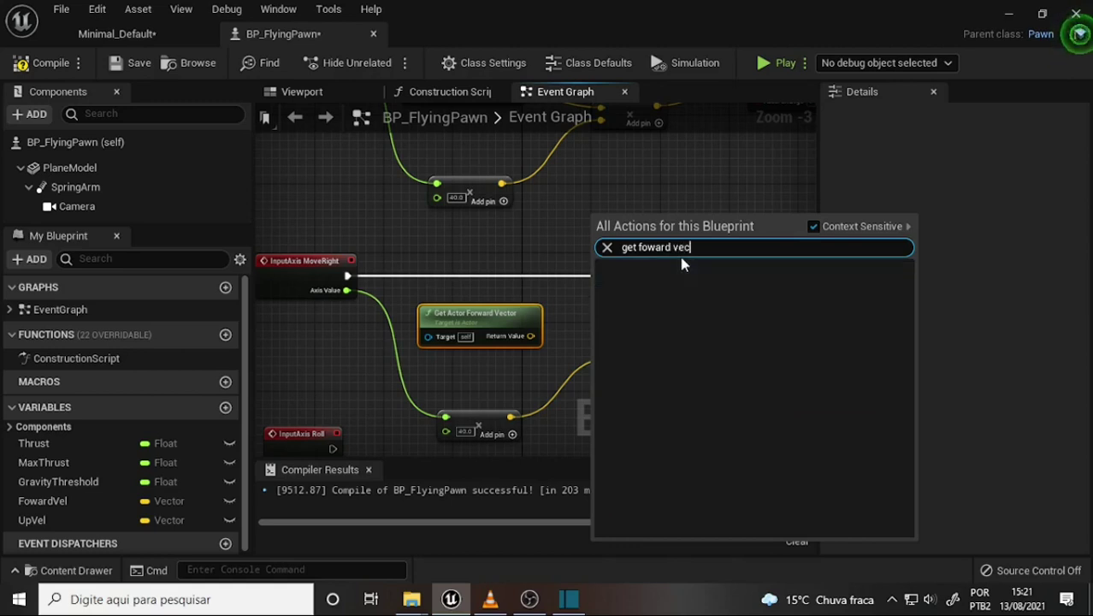
left_click(909, 227)
left_click(709, 181)
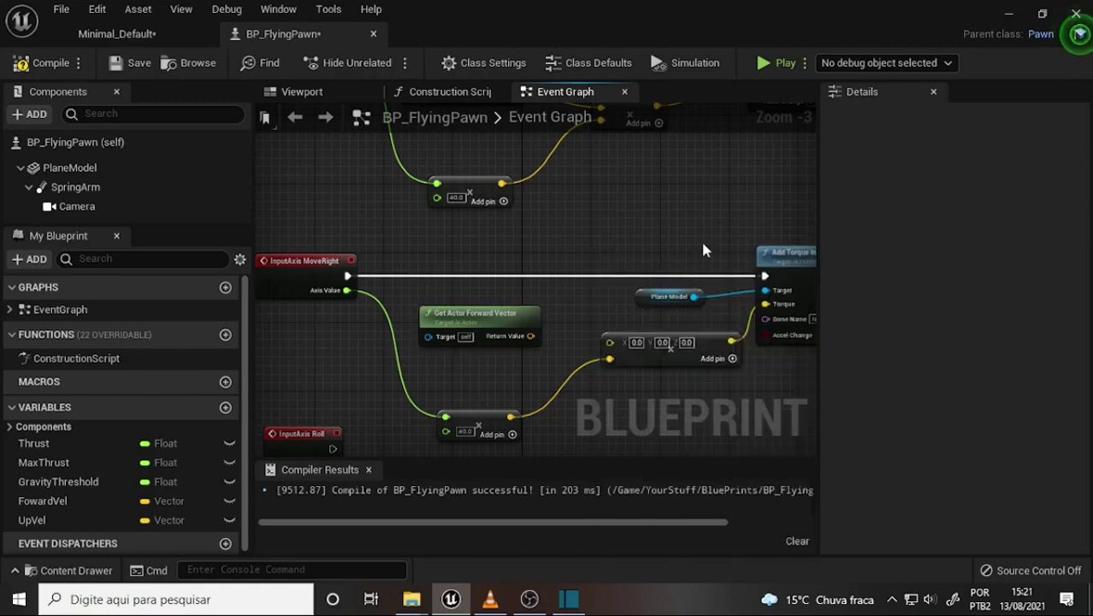
Step: Wire Get Actor Forward Vector's Return Value into the multiply node's vector input
right_click_drag(586, 224, 605, 194)
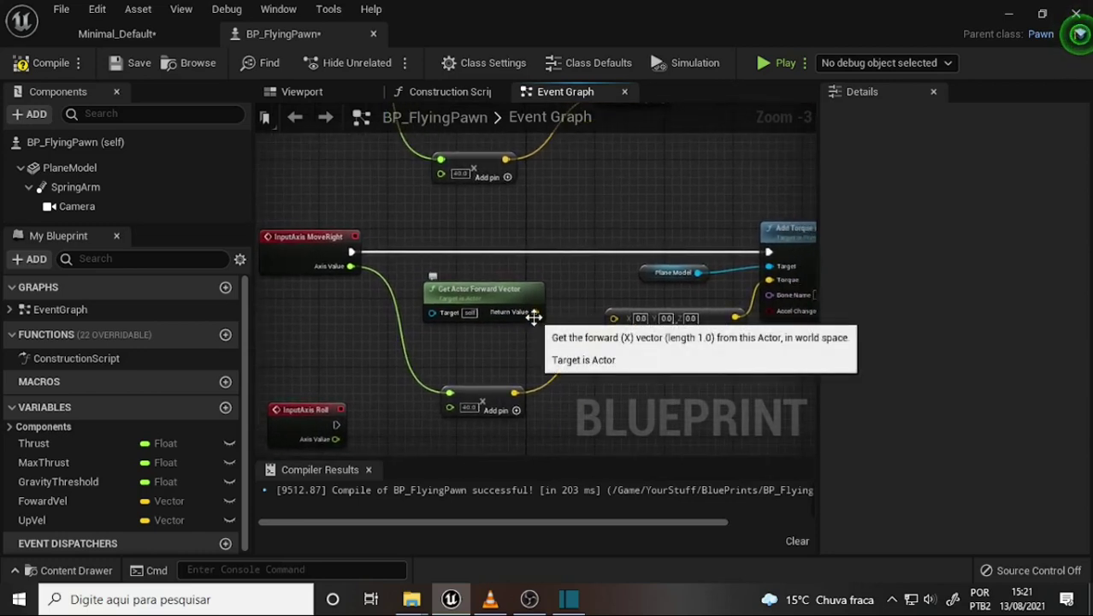
left_click_drag(534, 311, 612, 317)
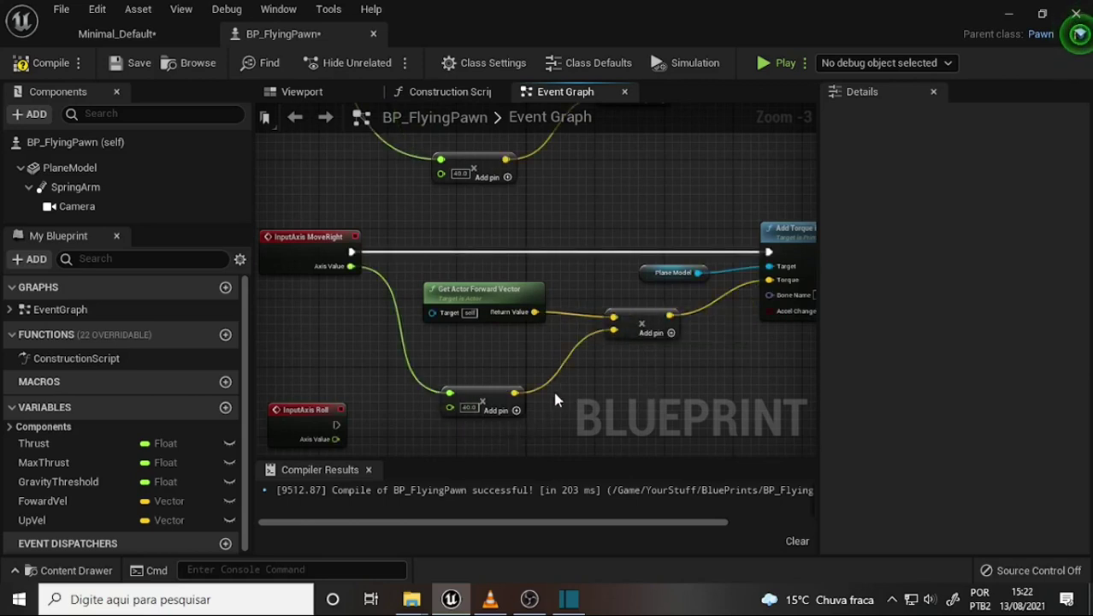
scroll(588, 242, "down", 1)
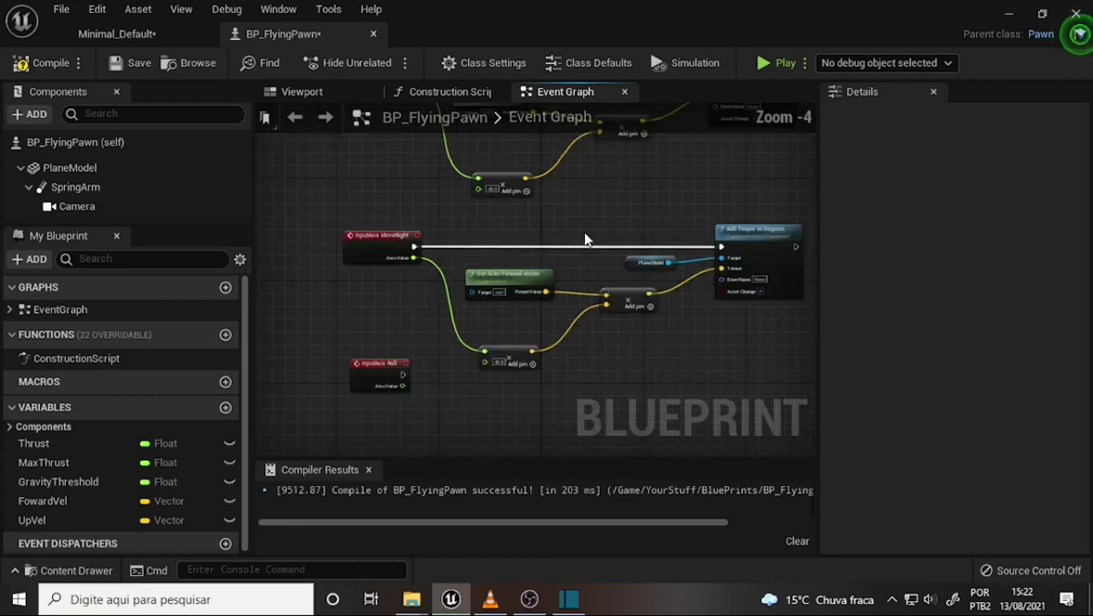
scroll(578, 244, "up", 1)
Step: Check the tutorial, then break MoveRight's Axis Value link to the ×40 multiply node
left_click(529, 599)
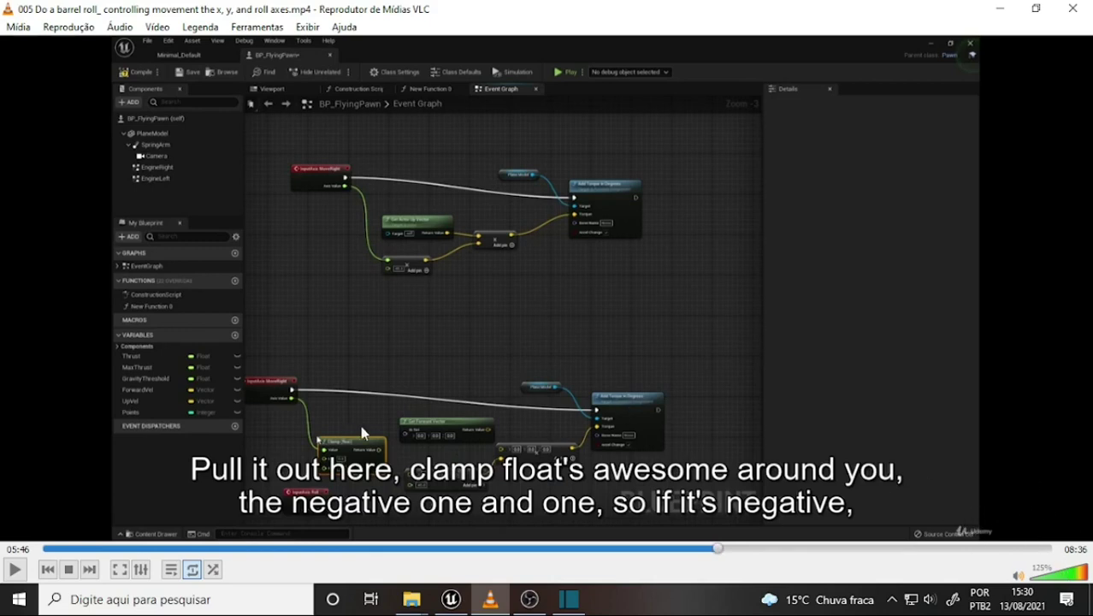
left_click(529, 599)
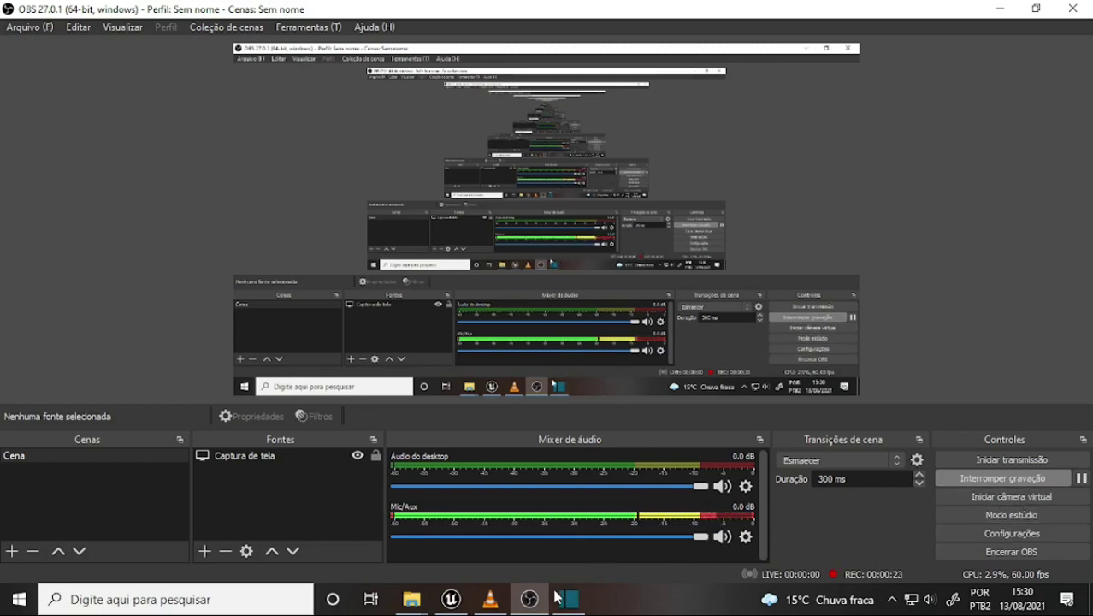
left_click(501, 606)
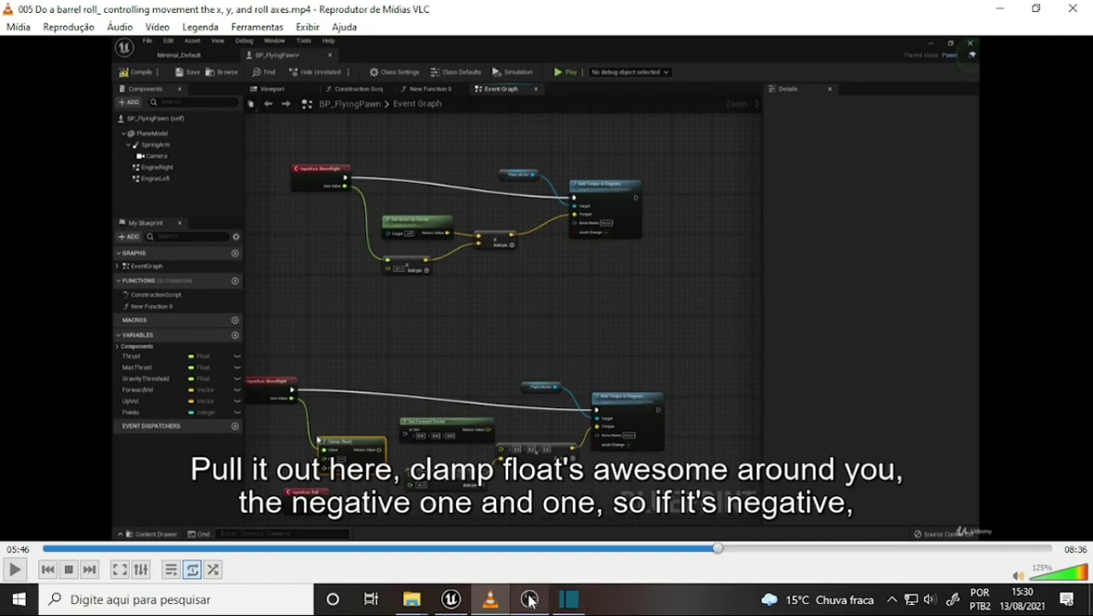
left_click(451, 600)
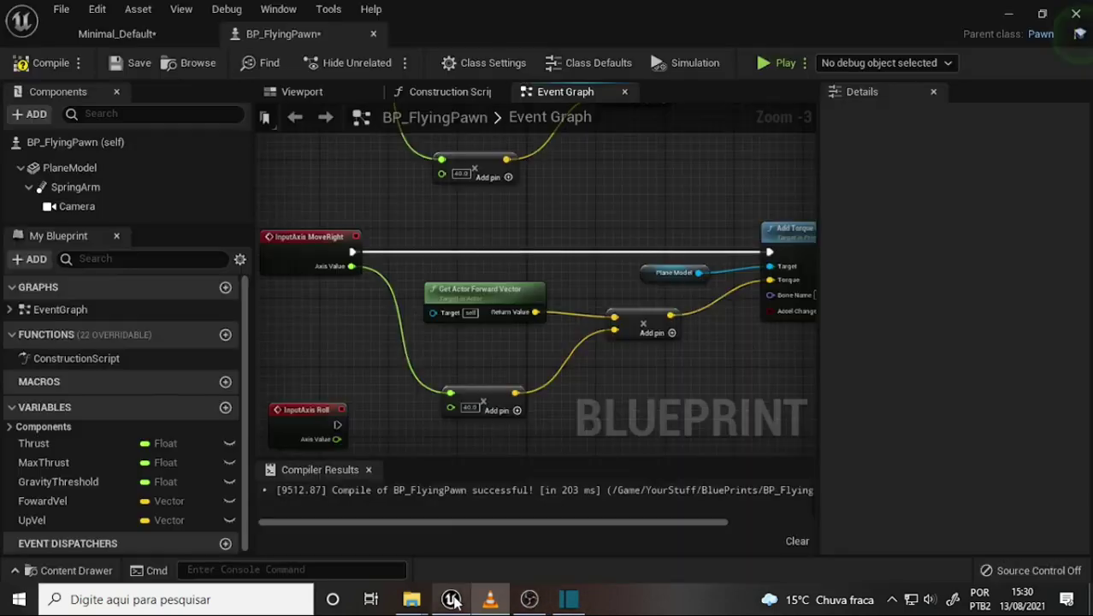
left_click(352, 267, "alt")
Step: Shift InputAxis MoveRight left and feed its Axis Value into a new Clamp (float) node
right_click_drag(524, 213, 639, 199)
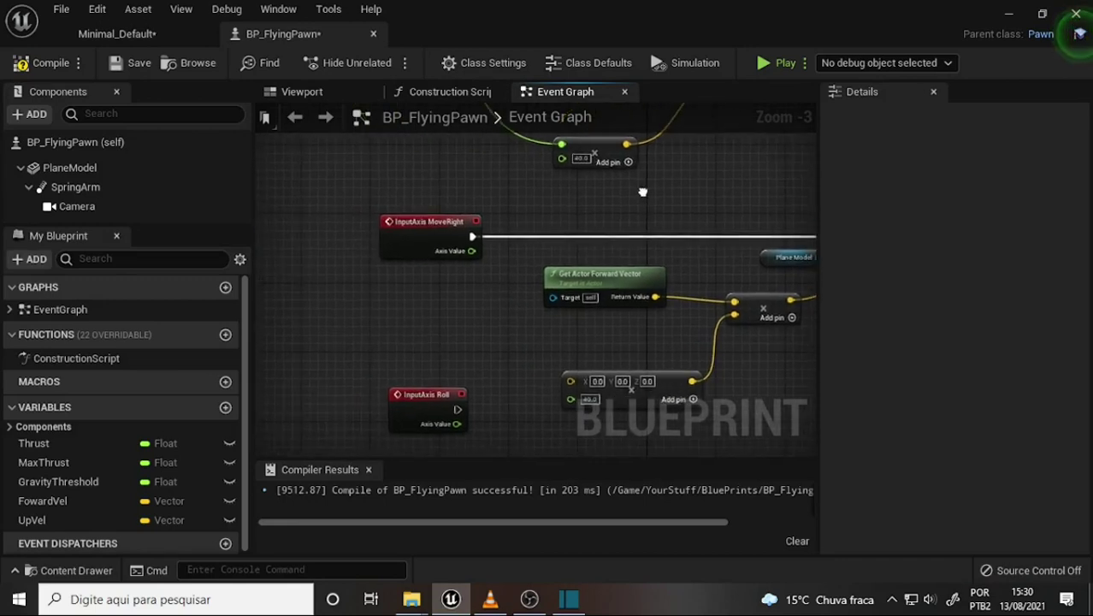
left_click_drag(407, 222, 309, 228)
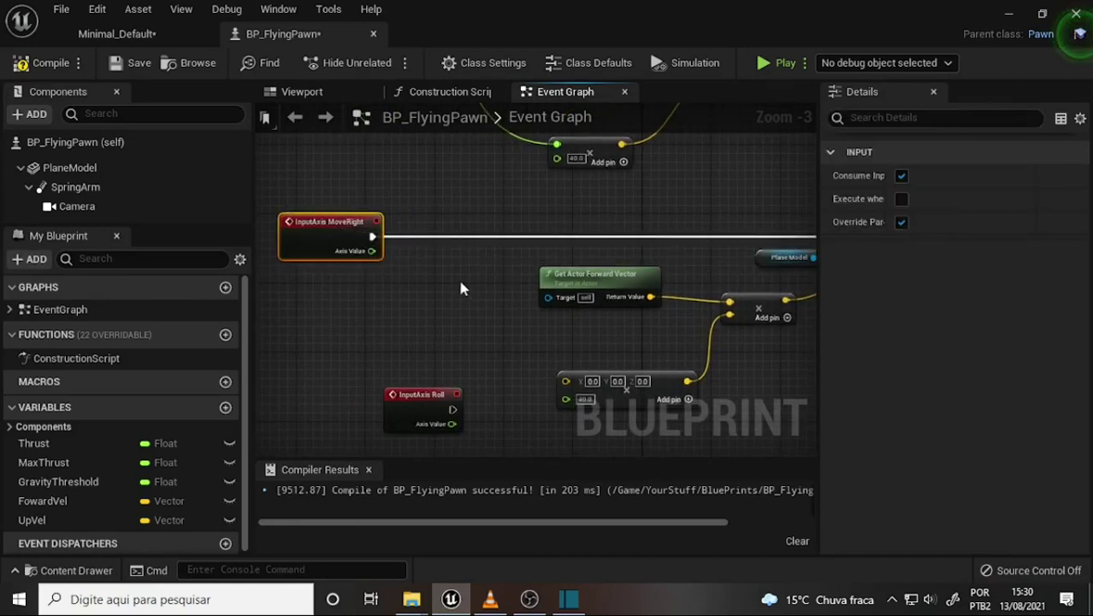
scroll(455, 269, "down", 1)
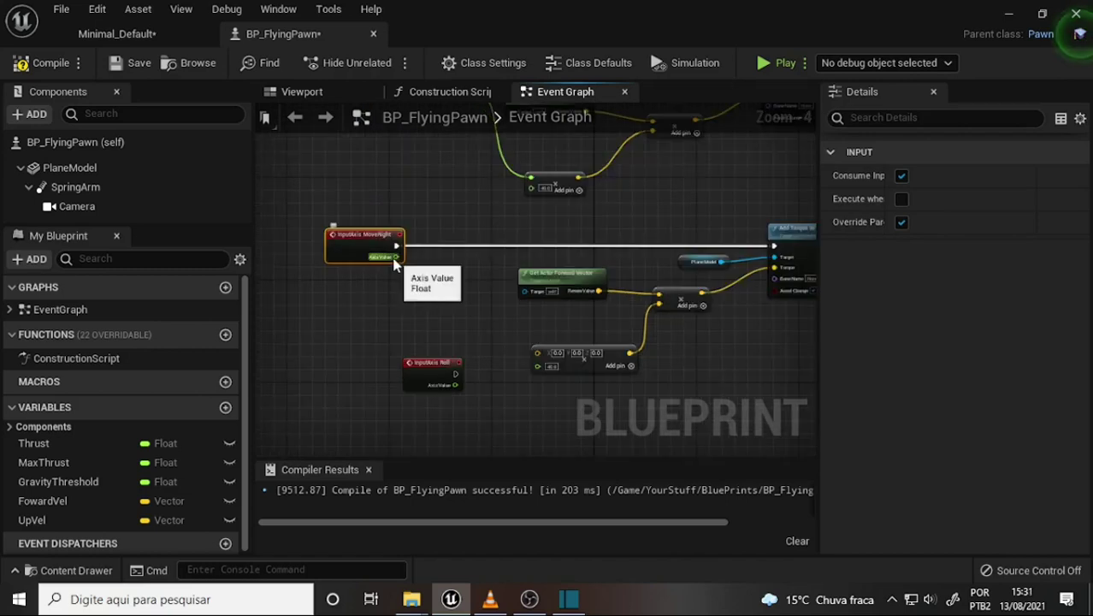
left_click_drag(397, 256, 432, 309)
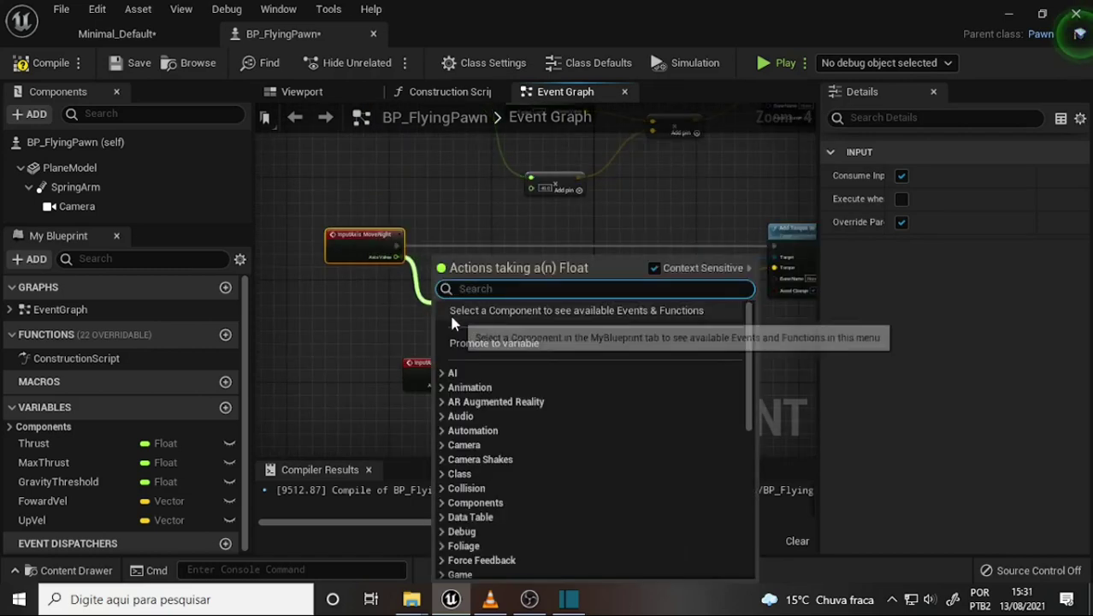
type("cl")
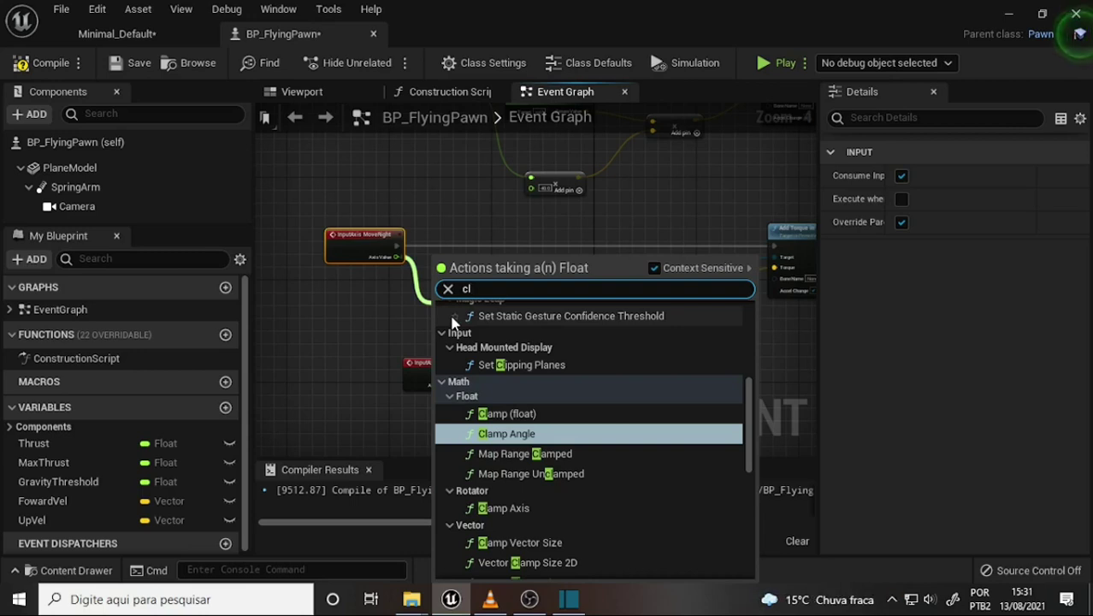
left_click(506, 413)
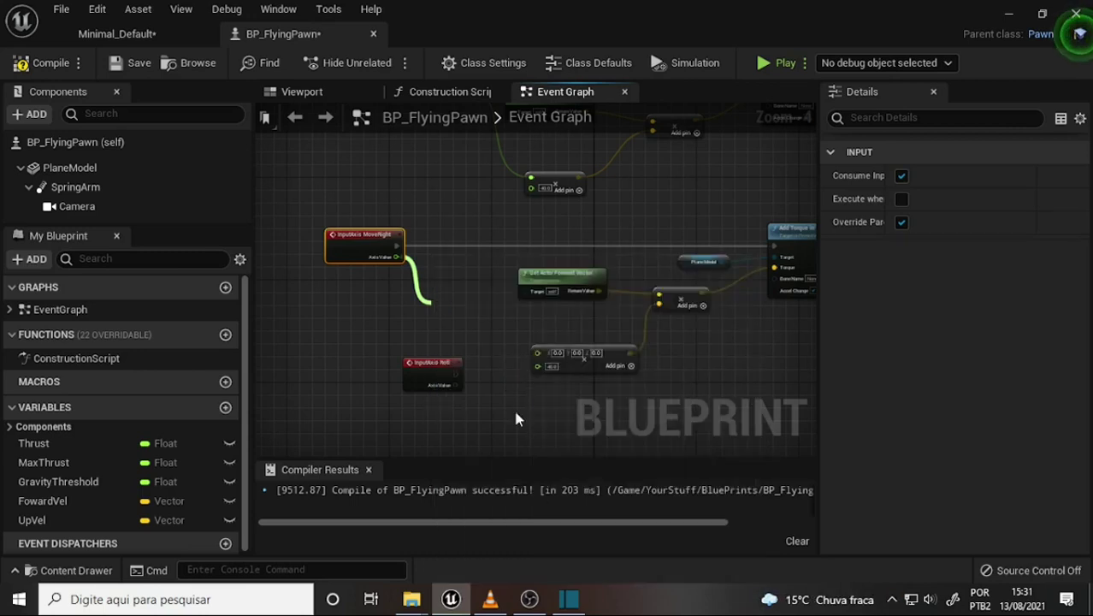
left_click_drag(466, 303, 455, 284)
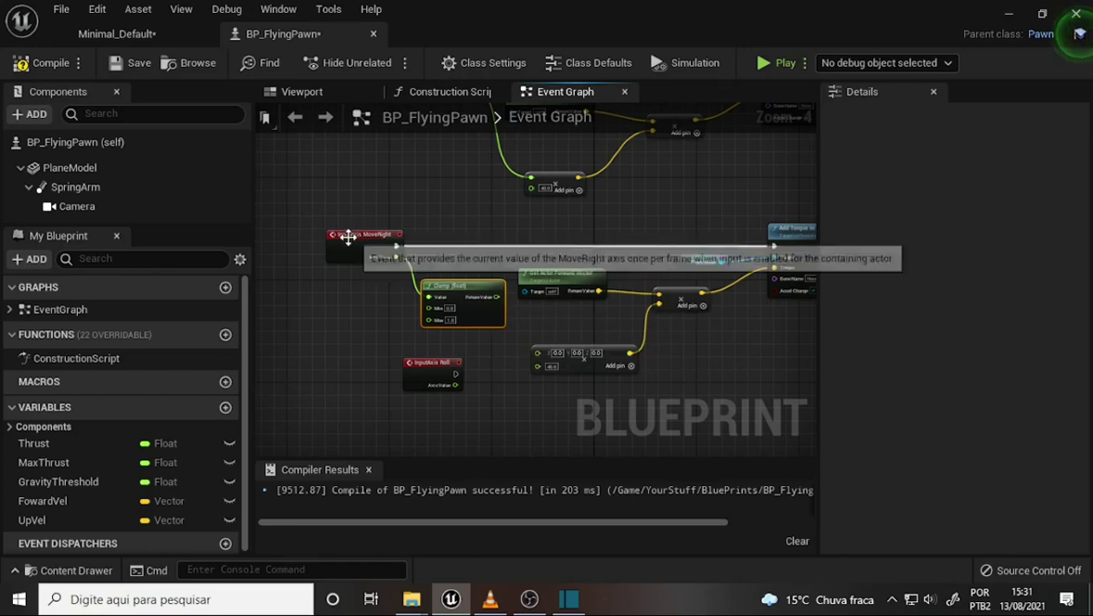
mouse_move(582, 225)
right_mouse_down()
mouse_move(578, 210)
mouse_move(590, 211)
right_mouse_up()
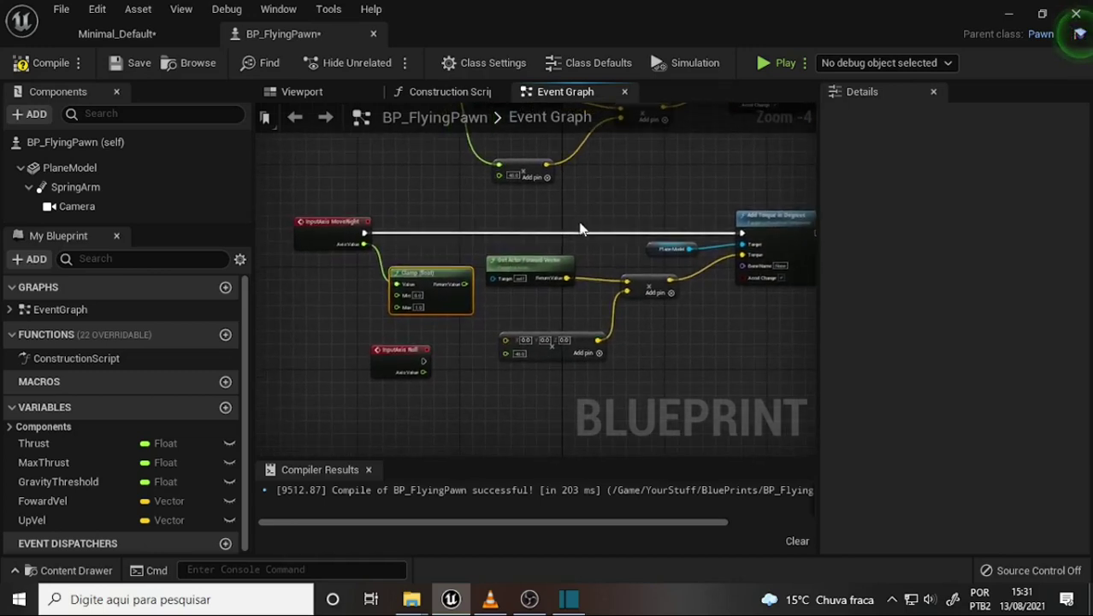
Step: Show the tutorial paused at 06:16, with Clamp wired into the multiply node
left_click(529, 599)
left_click(490, 598)
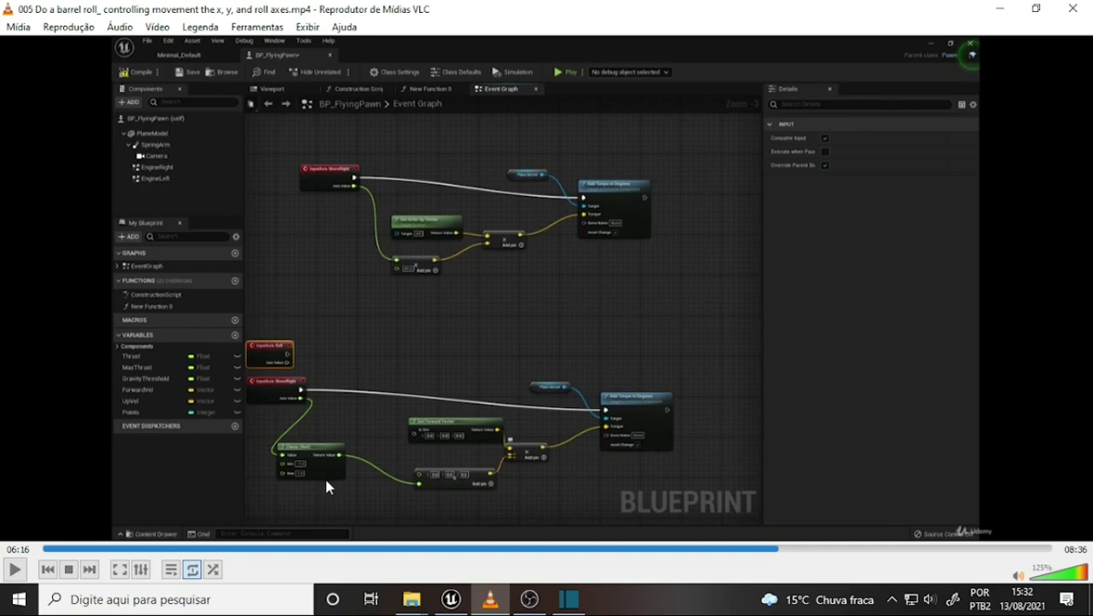
scroll(328, 488, "up", 3)
scroll(328, 487, "down", 1)
scroll(328, 488, "down", 2)
Step: Tidy the graph: place the Clamp (float) node beneath MoveRight and move InputAxis Roll up
left_click(452, 597)
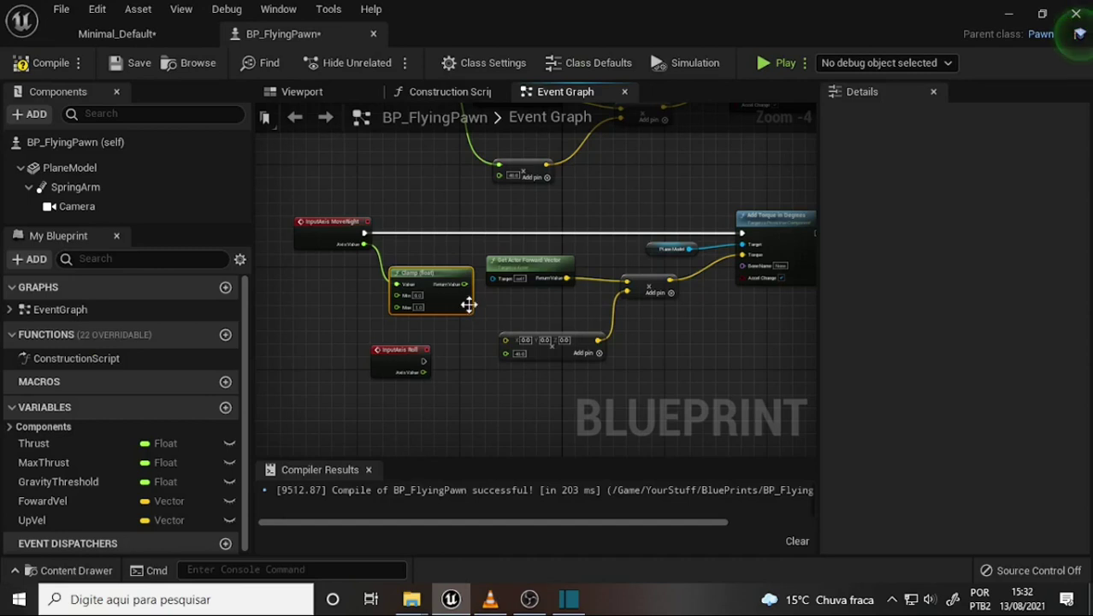
left_click_drag(432, 280, 407, 300)
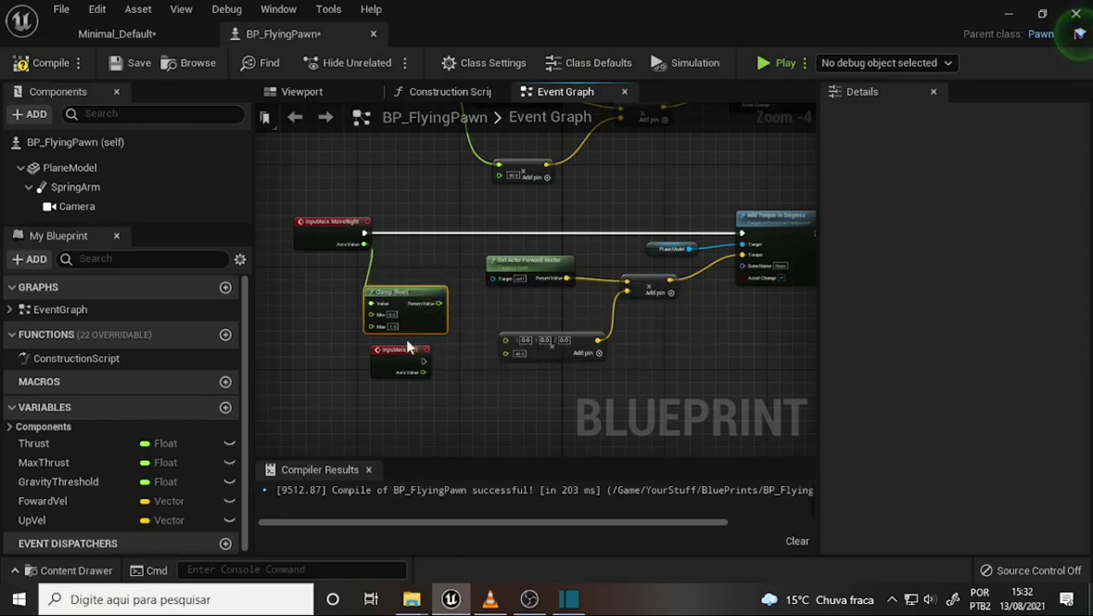
left_click_drag(408, 348, 363, 171)
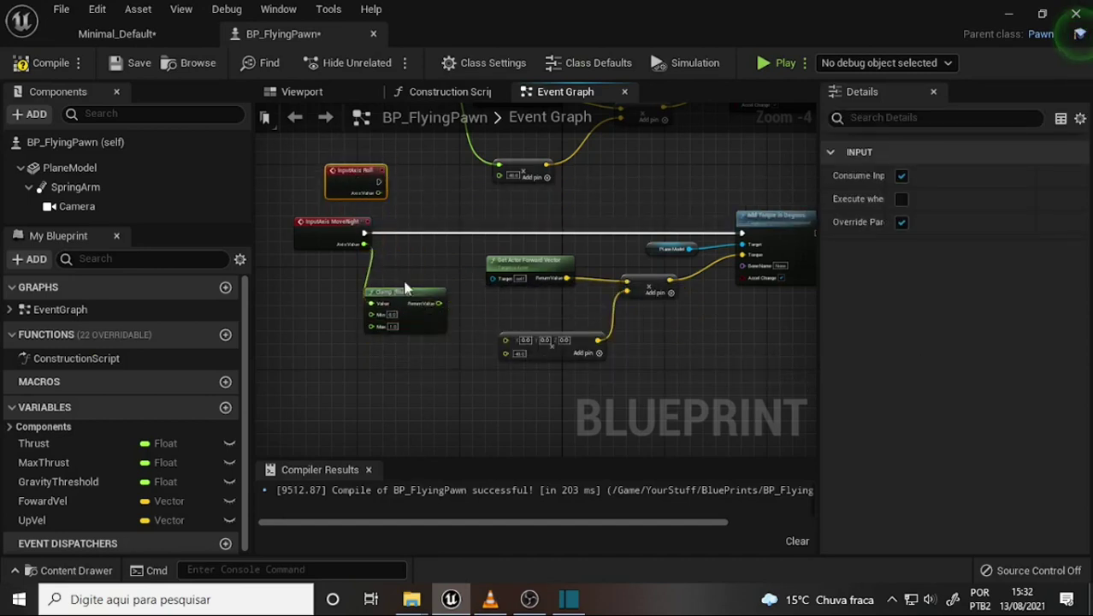
mouse_move(407, 291)
left_mouse_down()
mouse_move(416, 336)
mouse_move(517, 347)
left_mouse_up()
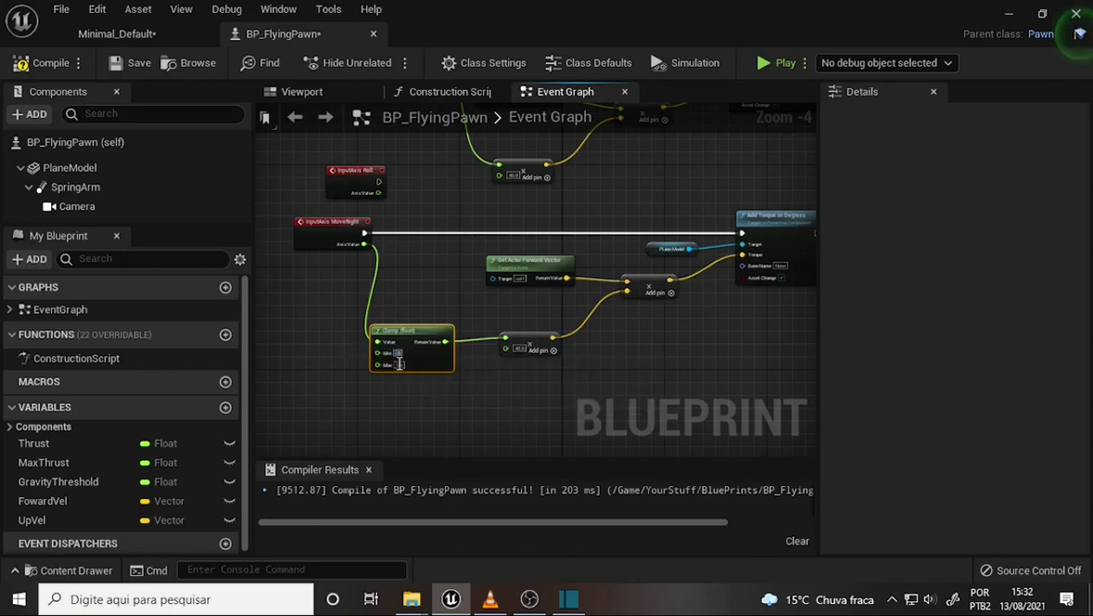
Step: Set the Clamp node's Min to -1, keeping Max at 1
left_click(402, 352)
type("-1")
key("Tab")
scroll(524, 344, "up", 1)
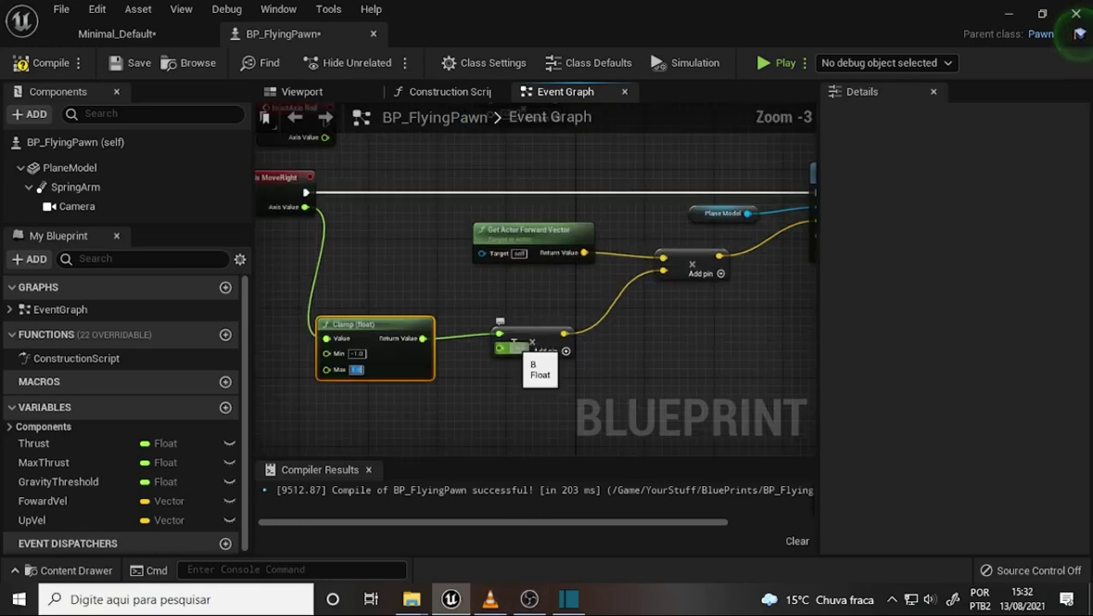
Step: Check the tutorial's Clamp setup at 06:53 in VLC, then return to BP_FlyingPawn's event graph
left_click(490, 599)
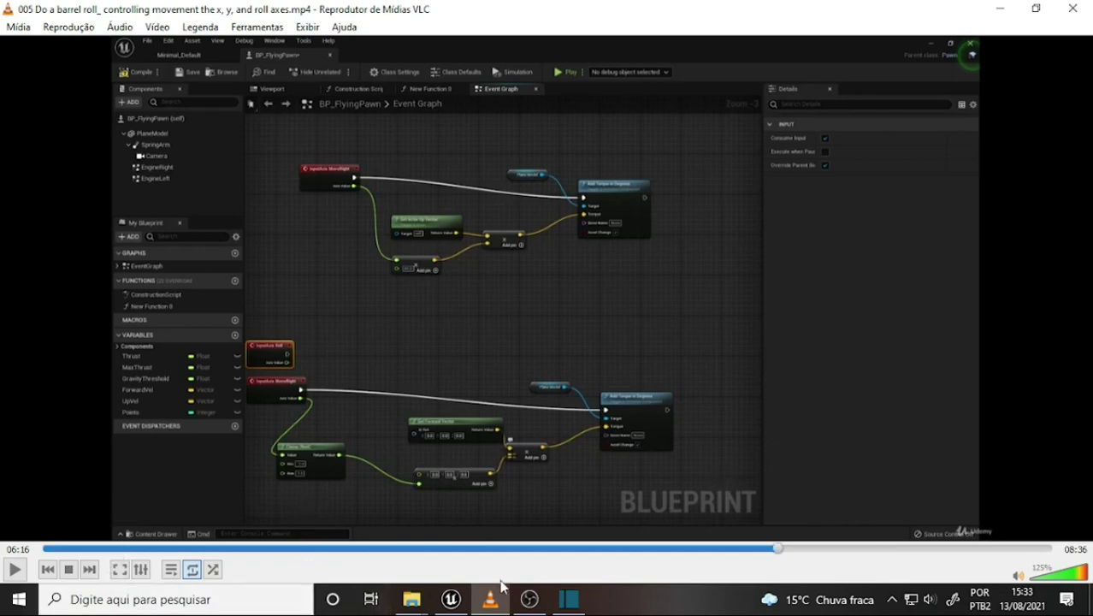
left_click(529, 599)
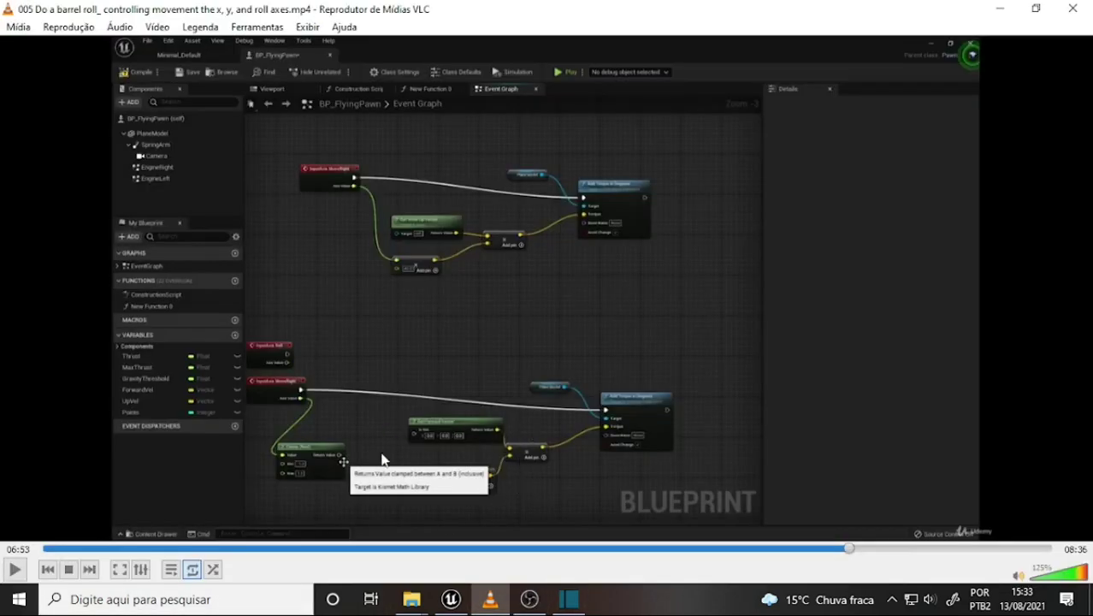
left_click(451, 599)
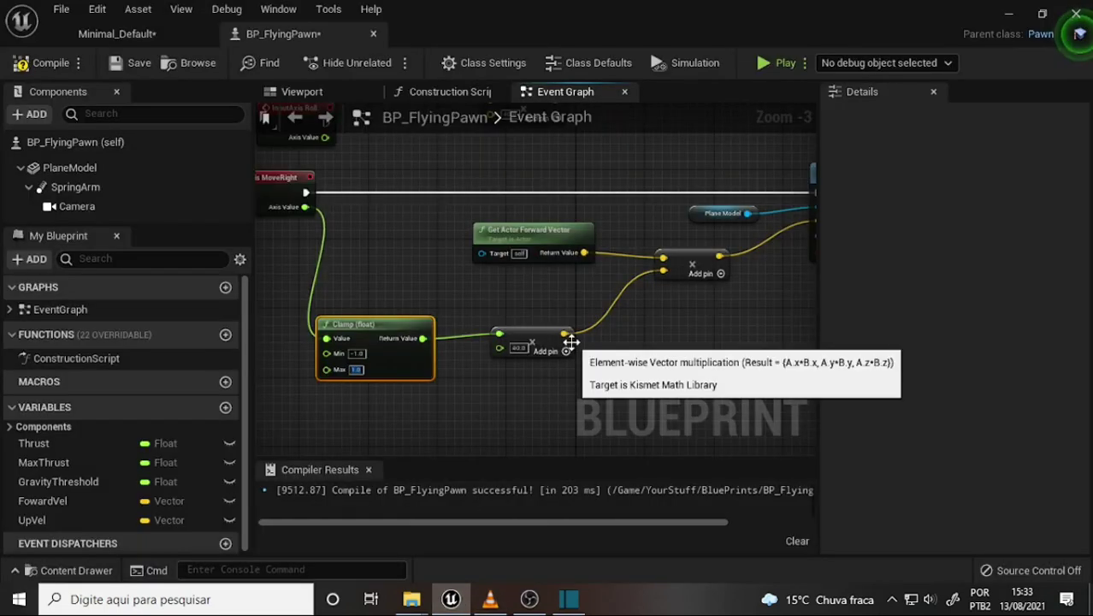
Step: Delete the 40.0 multiplier node and add a new Multiply node from the 'mul' search
left_click(538, 342)
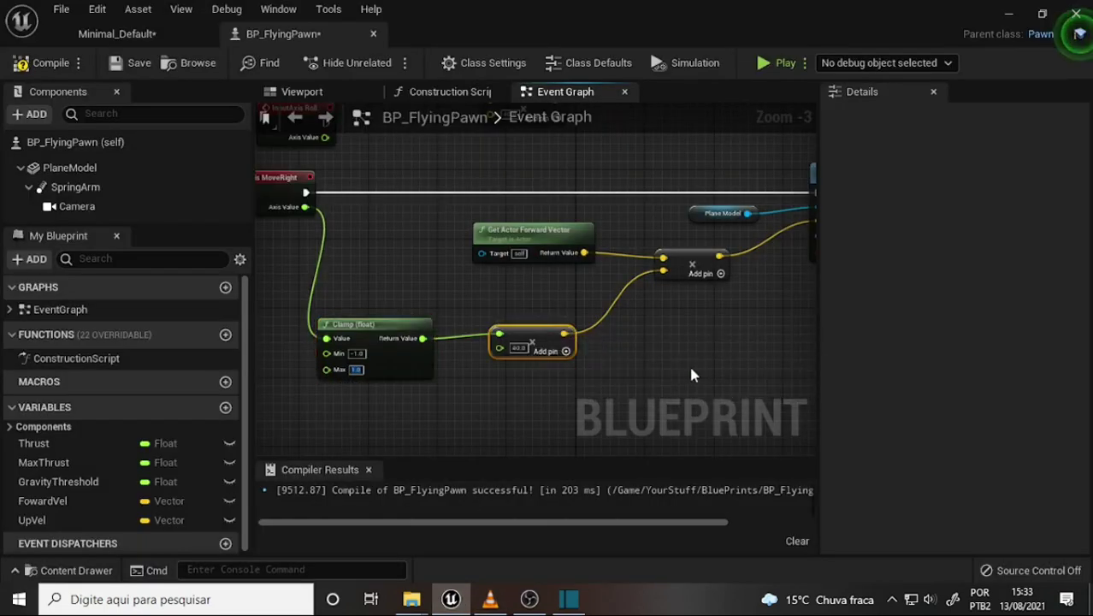
key("Delete")
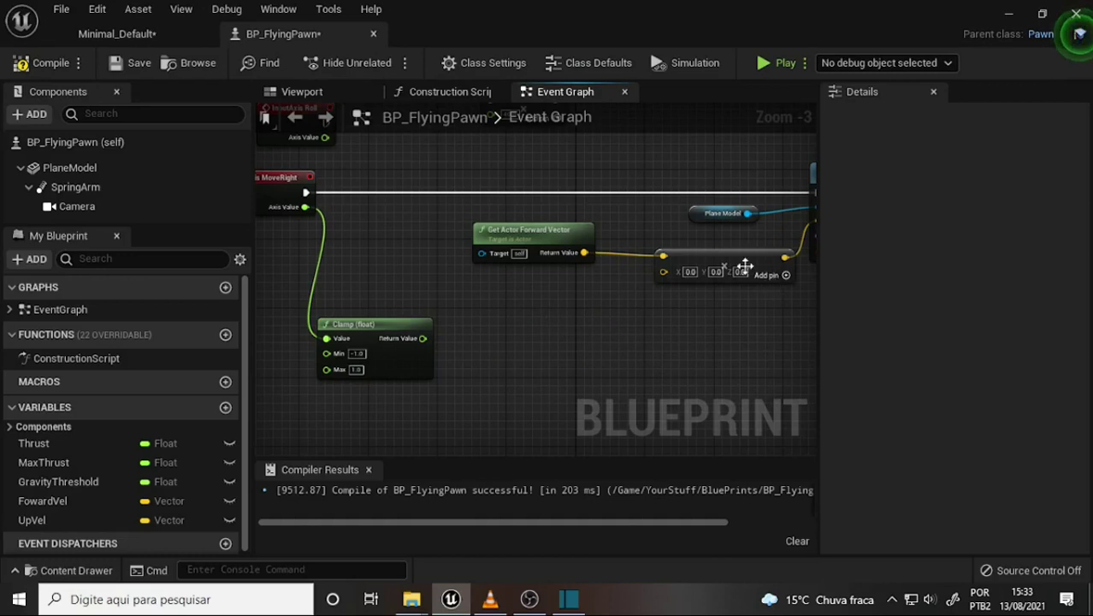
right_click(505, 336)
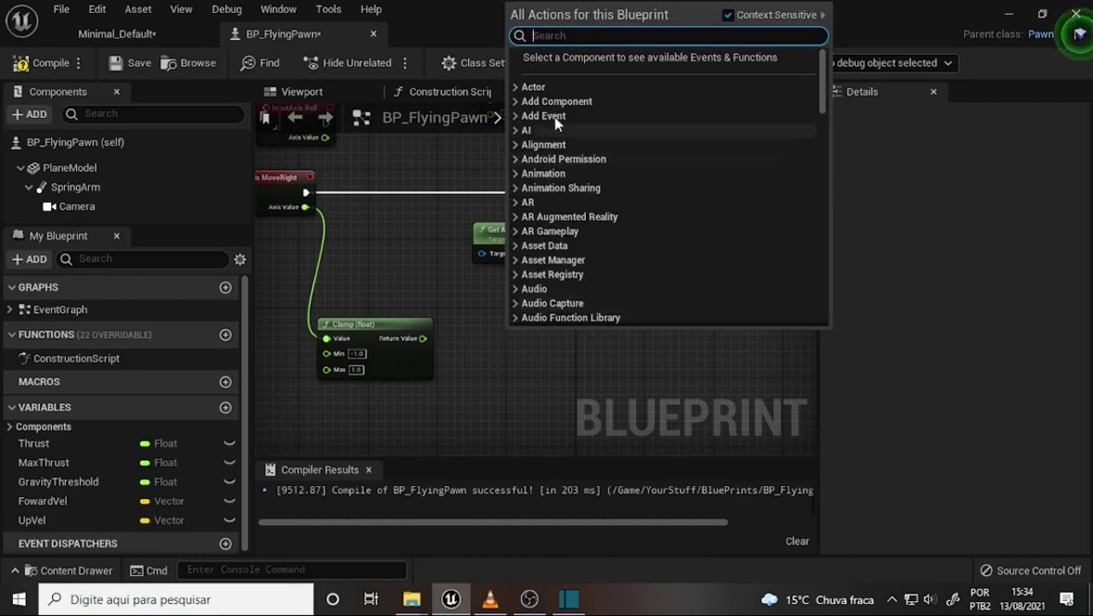
type("mul")
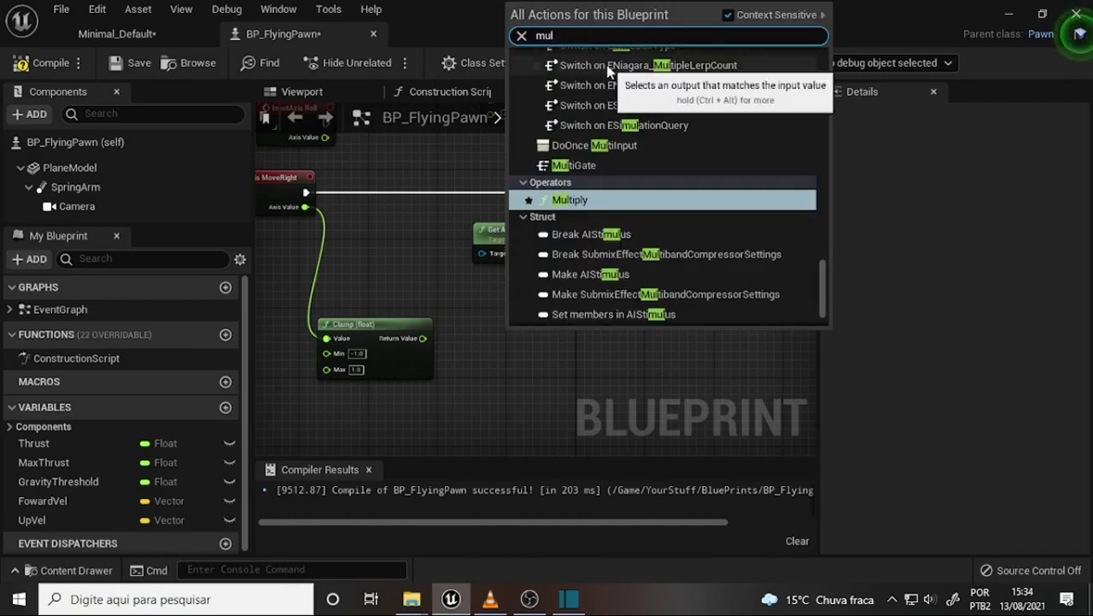
left_click(590, 196)
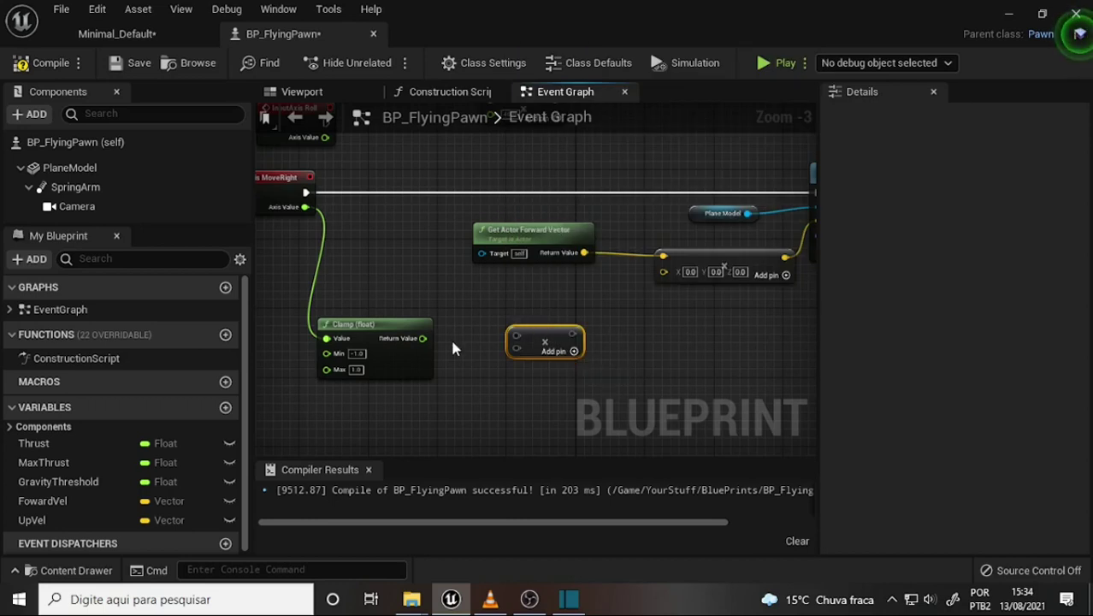
Step: Wire the new Multiply's output into the forward-vector multiply, leaving Clamp unconnected
left_click_drag(423, 339, 516, 334)
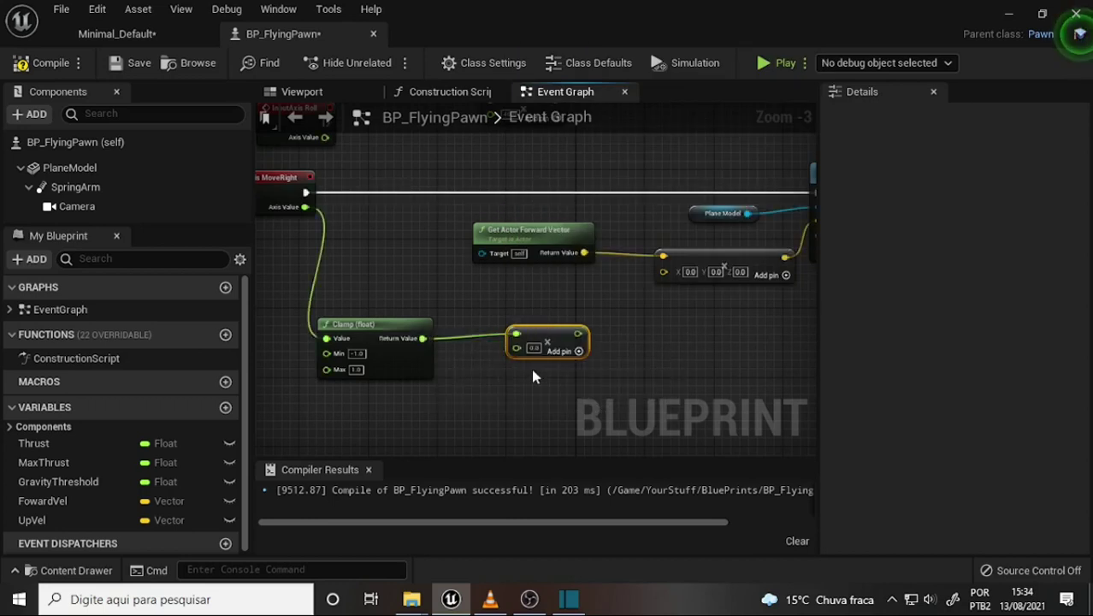
key("ctrl+z")
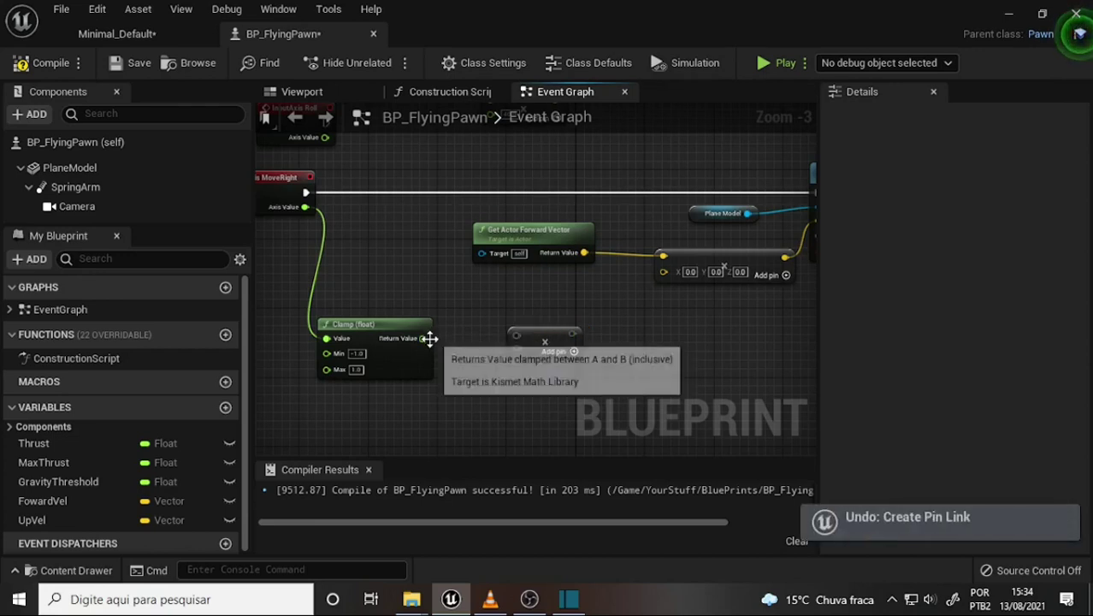
left_click_drag(423, 338, 516, 349)
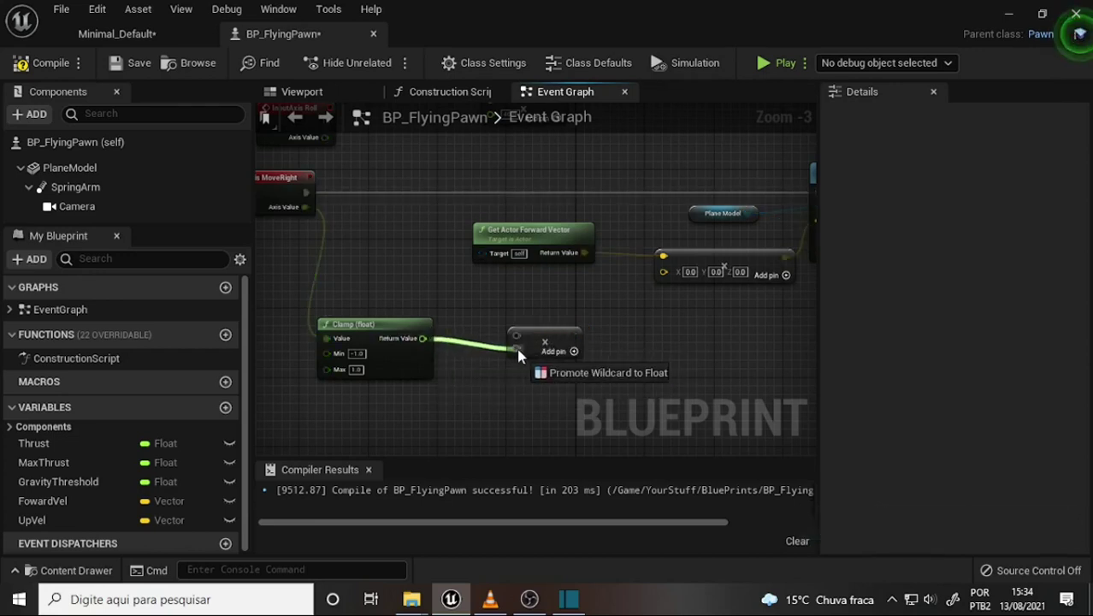
key("ctrl+z")
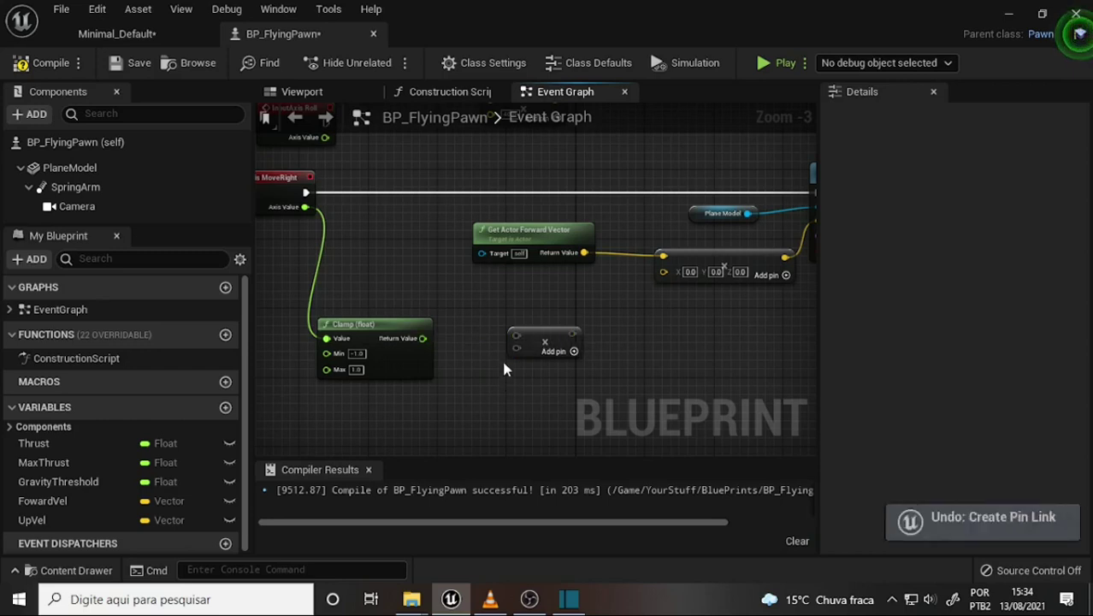
left_click_drag(423, 339, 472, 346)
left_click(585, 385)
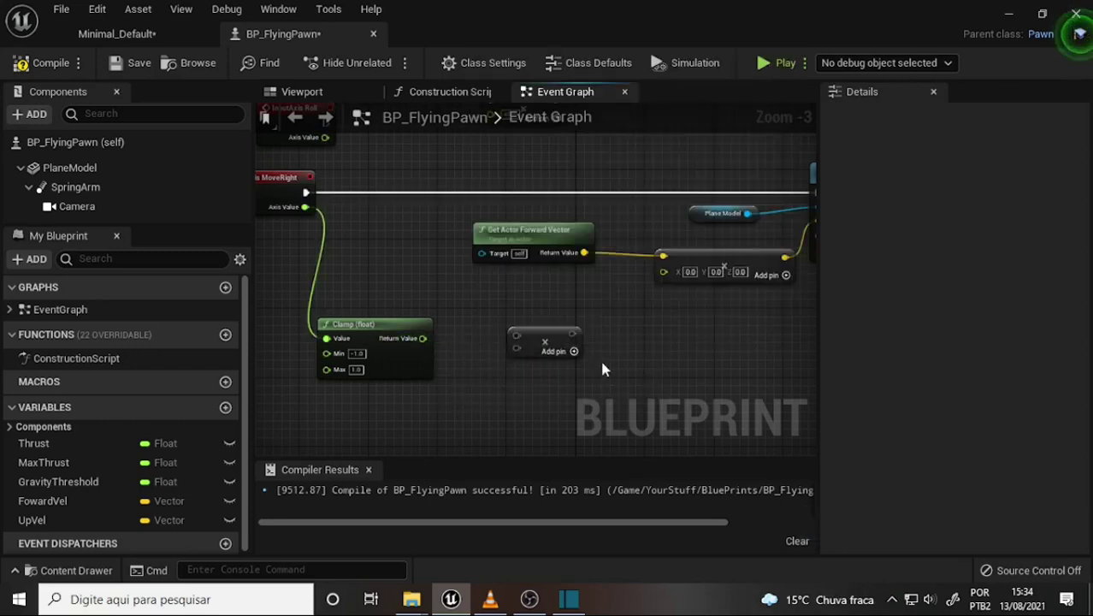
left_click_drag(573, 332, 664, 275)
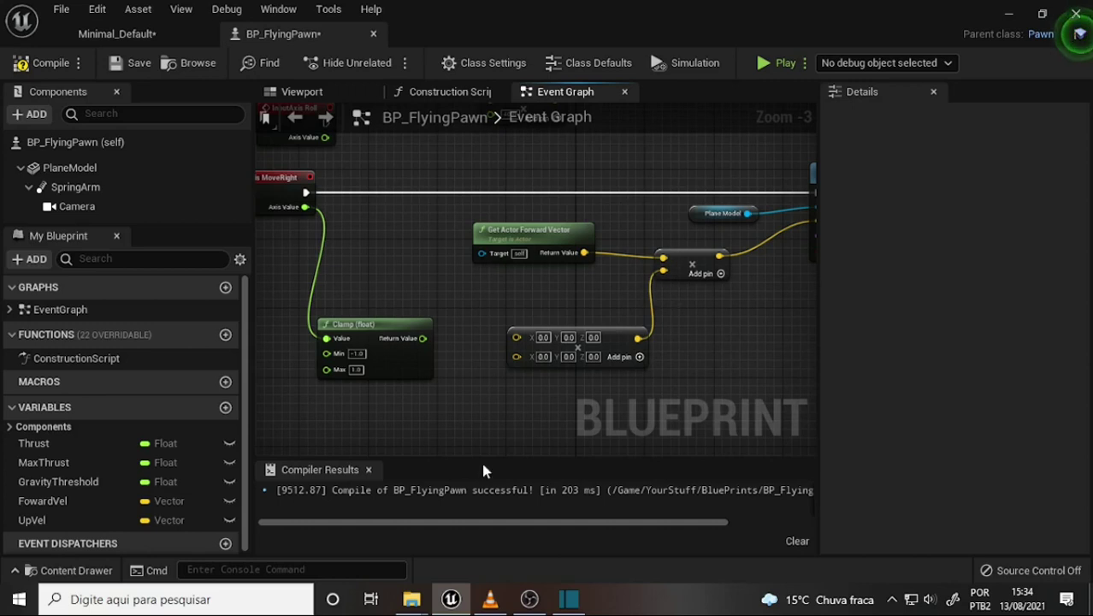
left_click(493, 604)
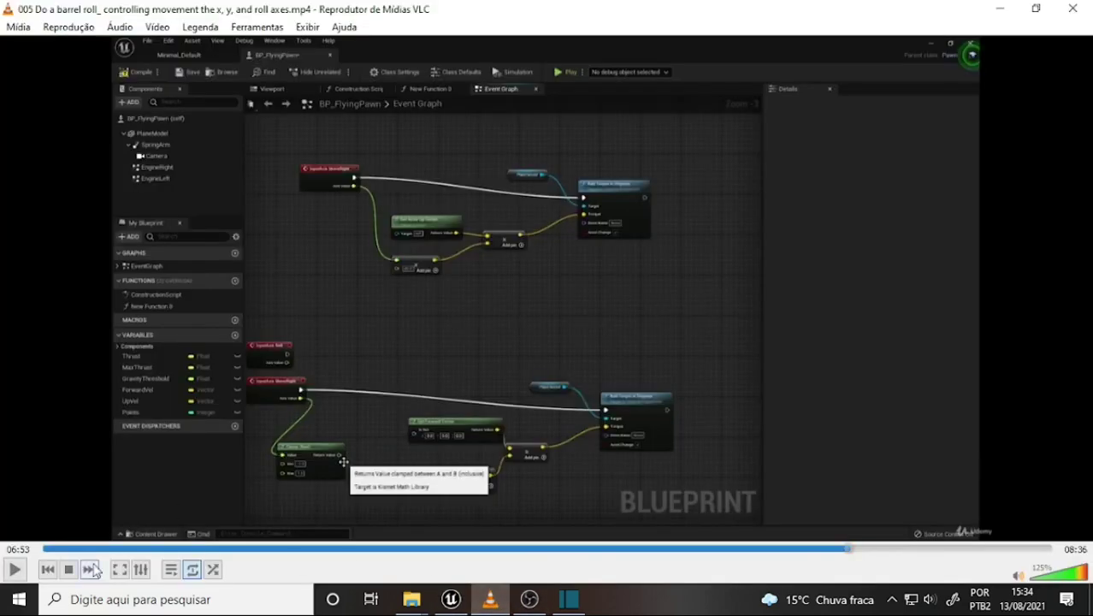
Step: Play the VLC tutorial on to 06:55, then bring the Unreal blueprint back up
left_click(13, 572)
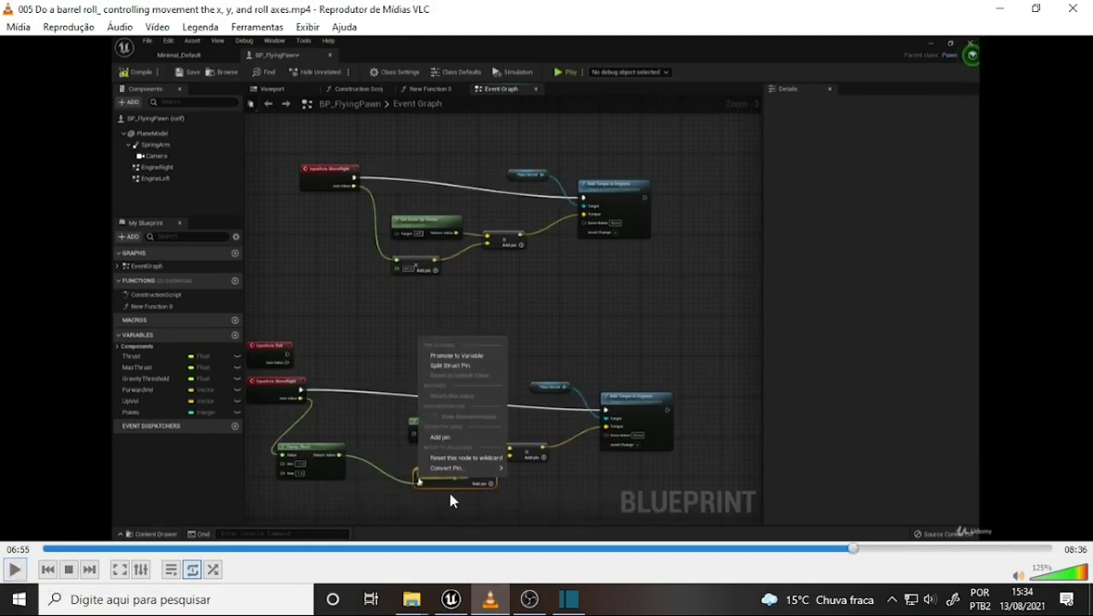
left_click(451, 599)
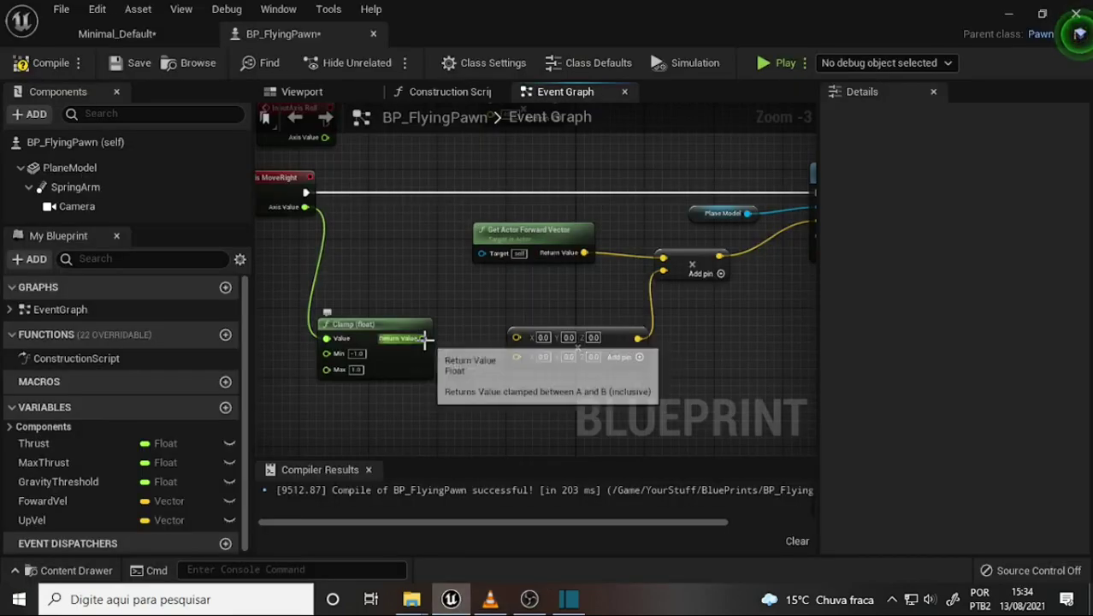
Step: Connect Clamp's Return Value to the vector Multiply node's second input
left_click_drag(422, 339, 516, 356)
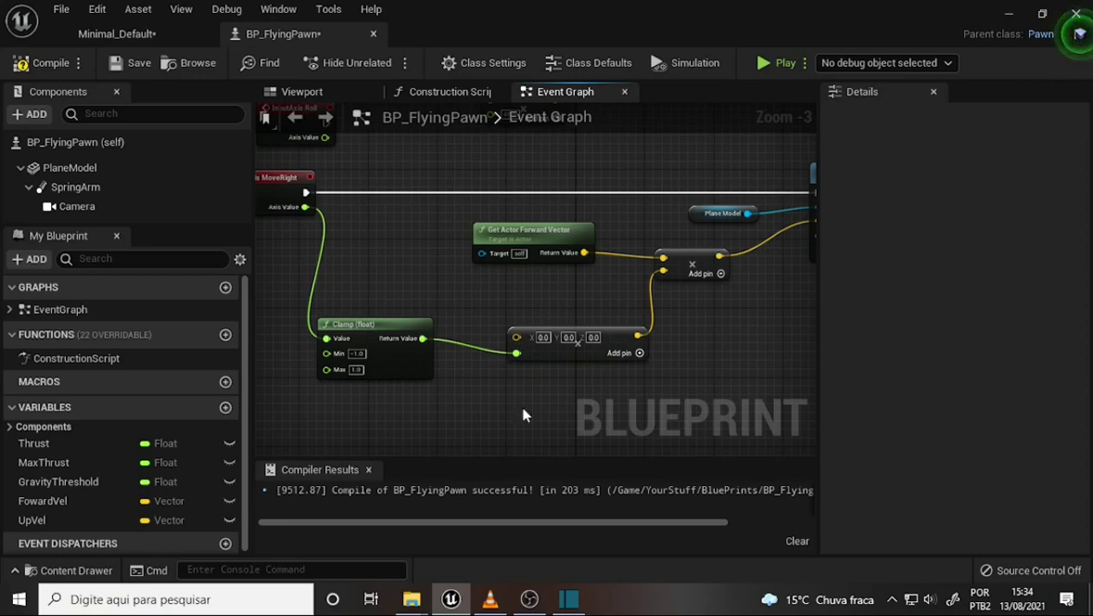
scroll(538, 366, "down", 2)
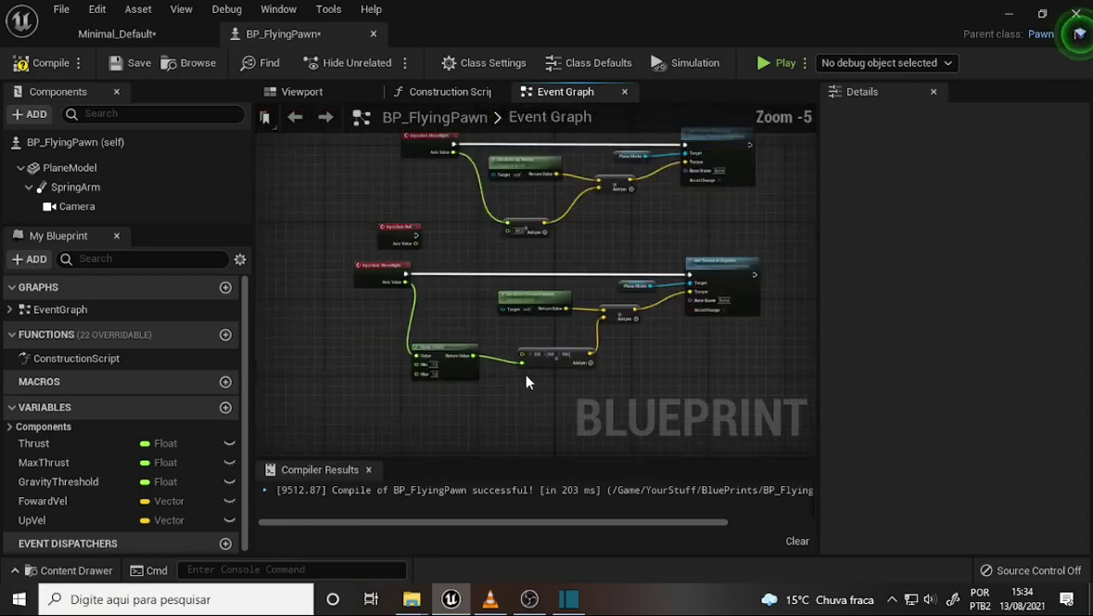
scroll(523, 372, "up", 2)
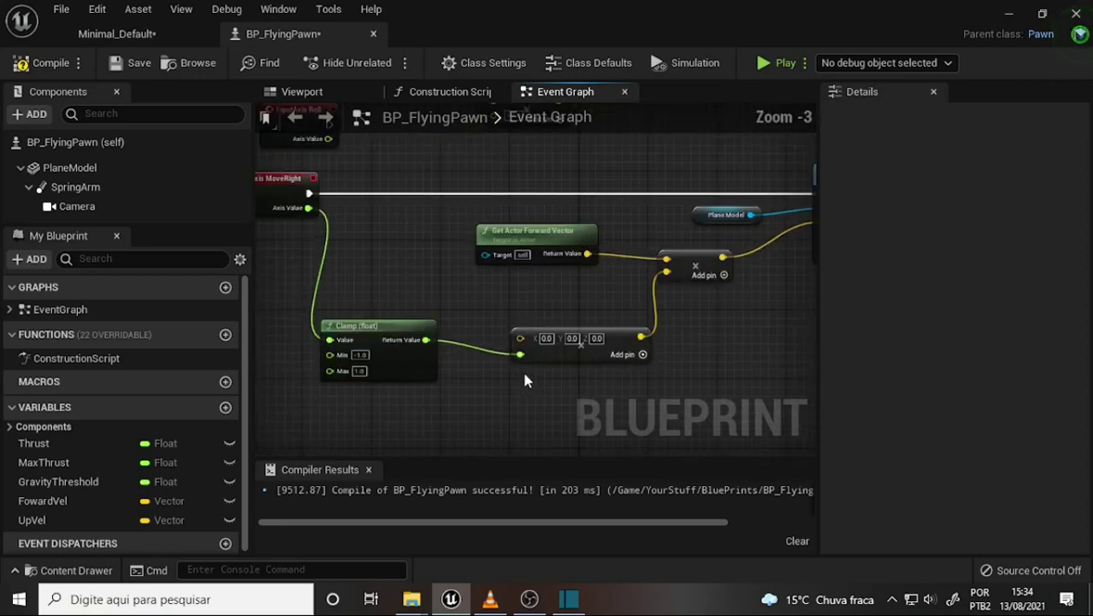
left_click(490, 598)
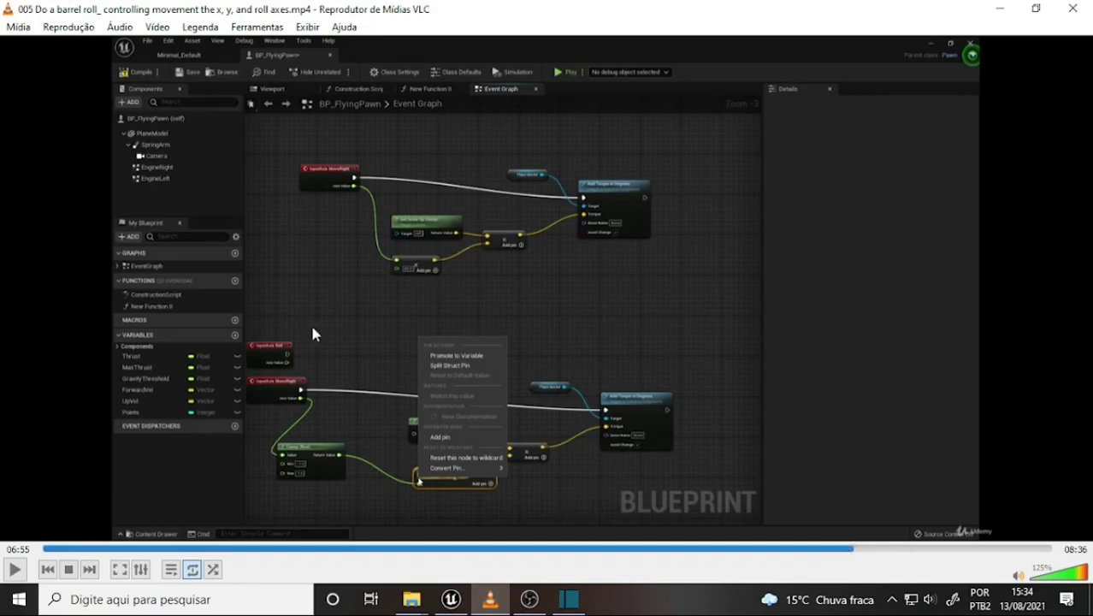
Step: Let the tutorial play to 07:01 to see the instructor's clamped MoveRight chain
left_click(532, 607)
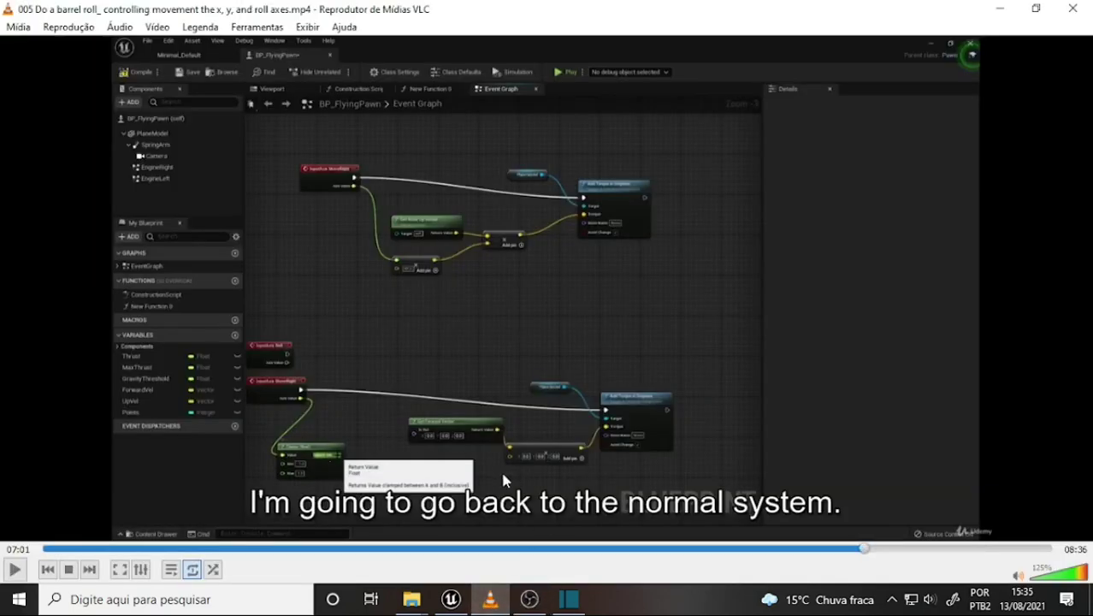
Step: Break the wire from Clamp's output into the lower Multiply node
left_click(451, 598)
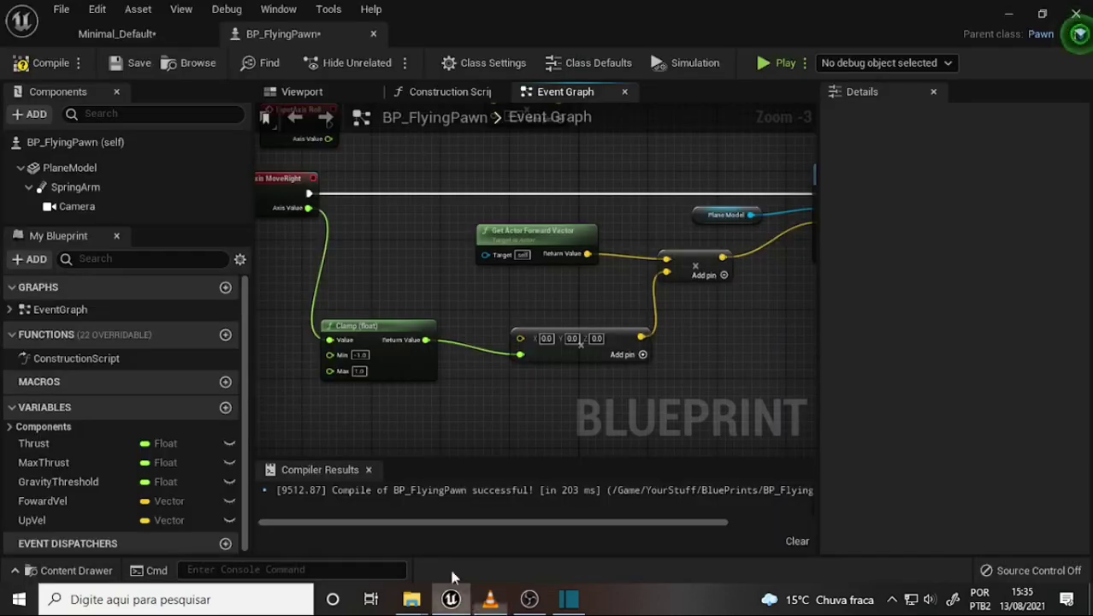
left_click(552, 357)
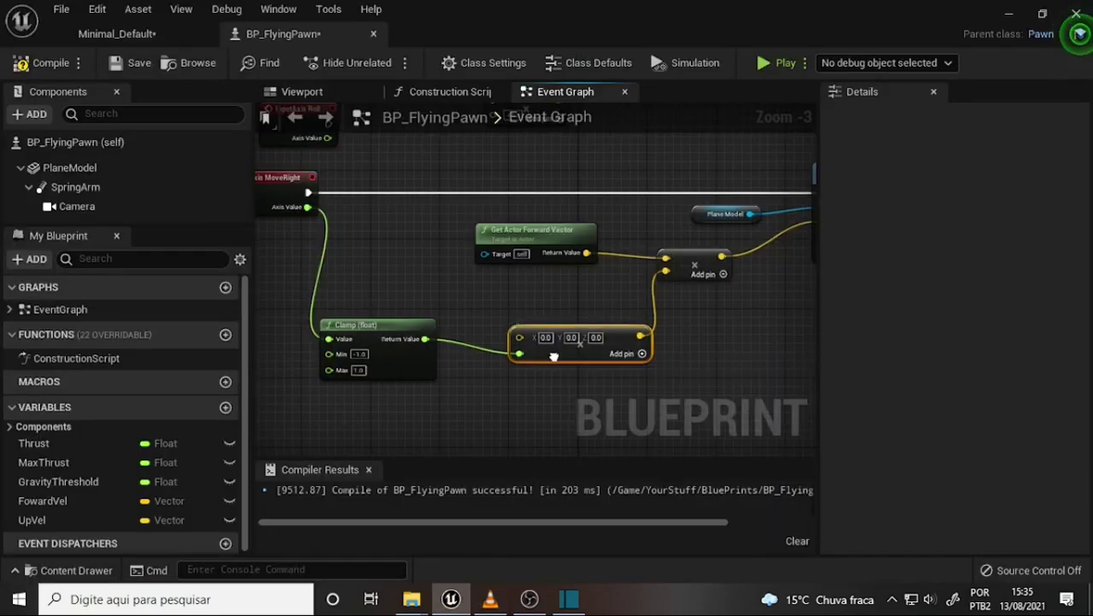
right_click(554, 359)
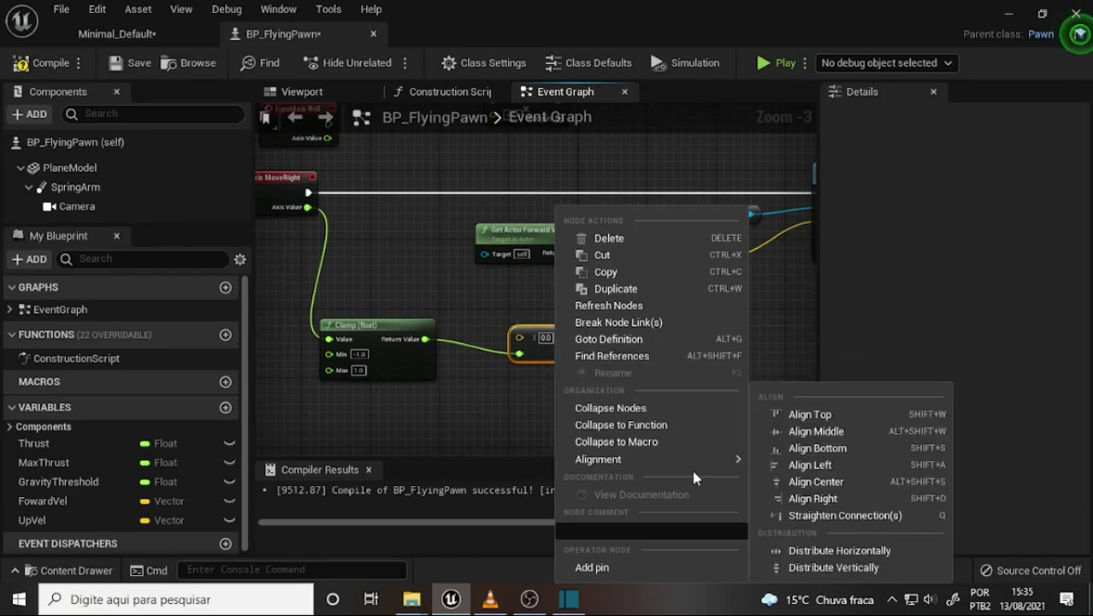
left_click(451, 398)
left_click(449, 401)
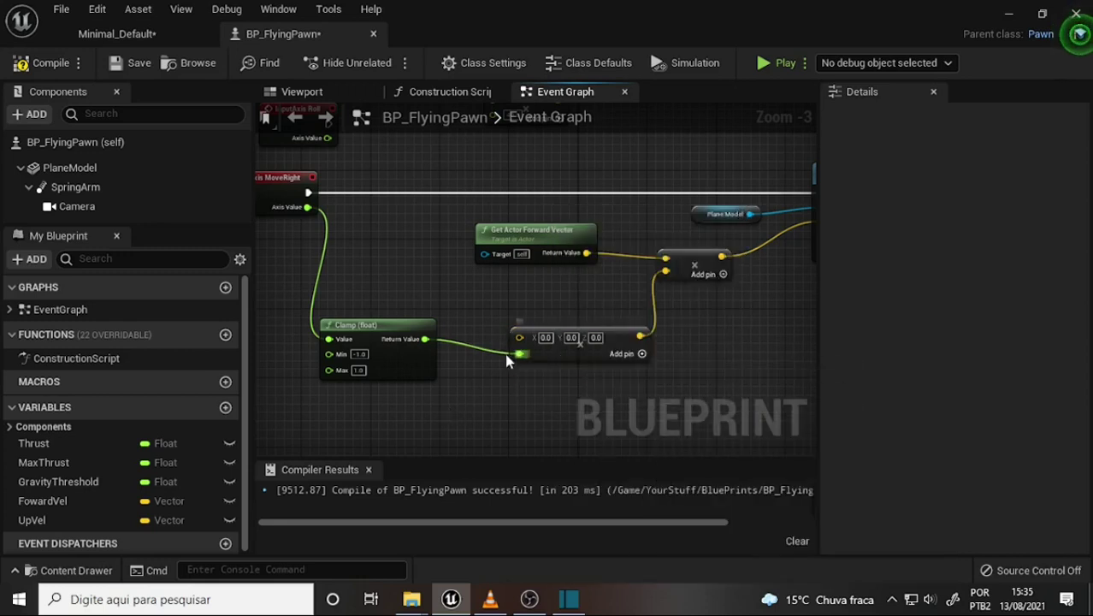
left_click(424, 339, "alt")
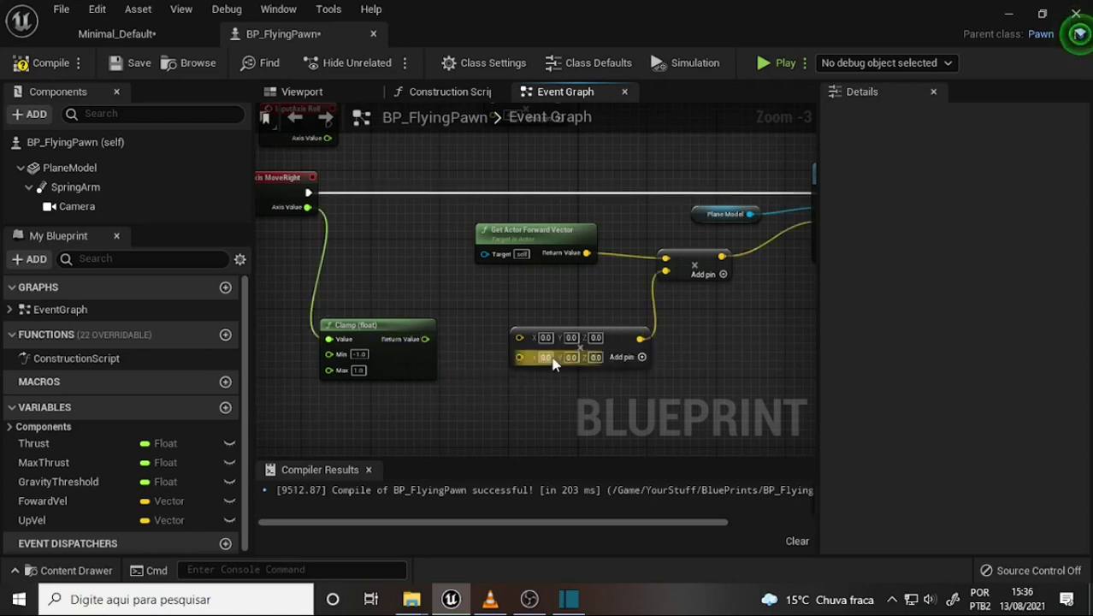
Step: Break the Multiply output's link to the forward-vector multiply, leaving it unconnected
right_click(608, 333)
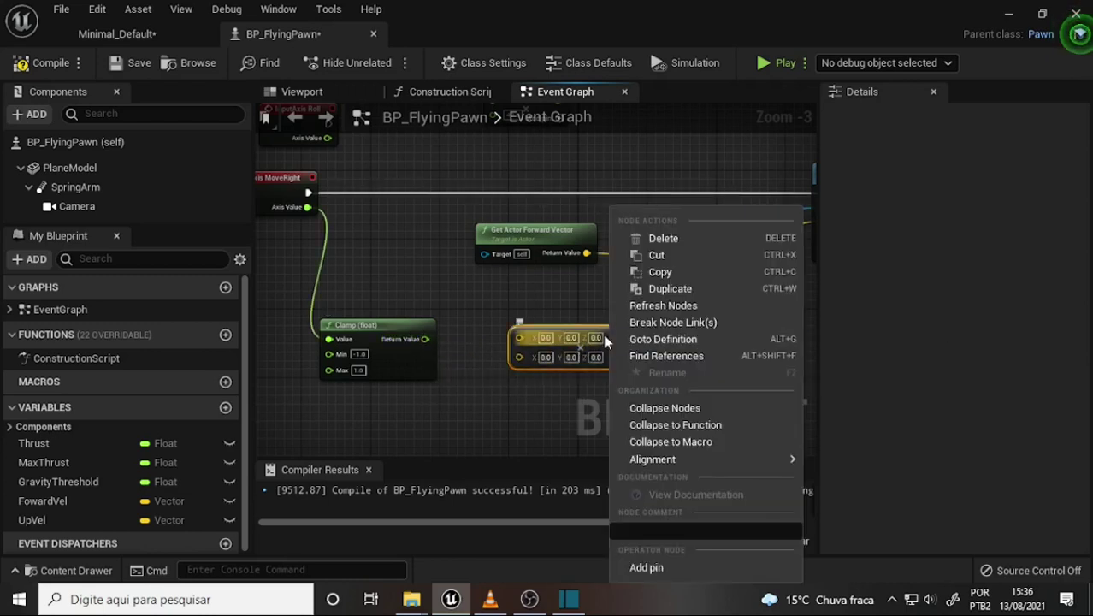
left_click(549, 312)
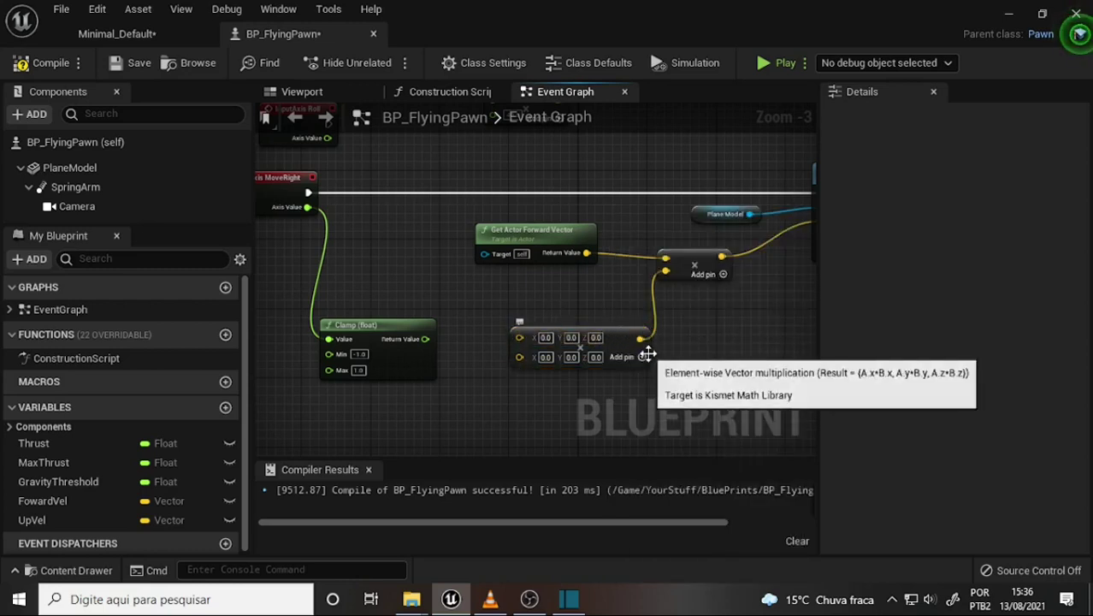
left_click(641, 340, "alt")
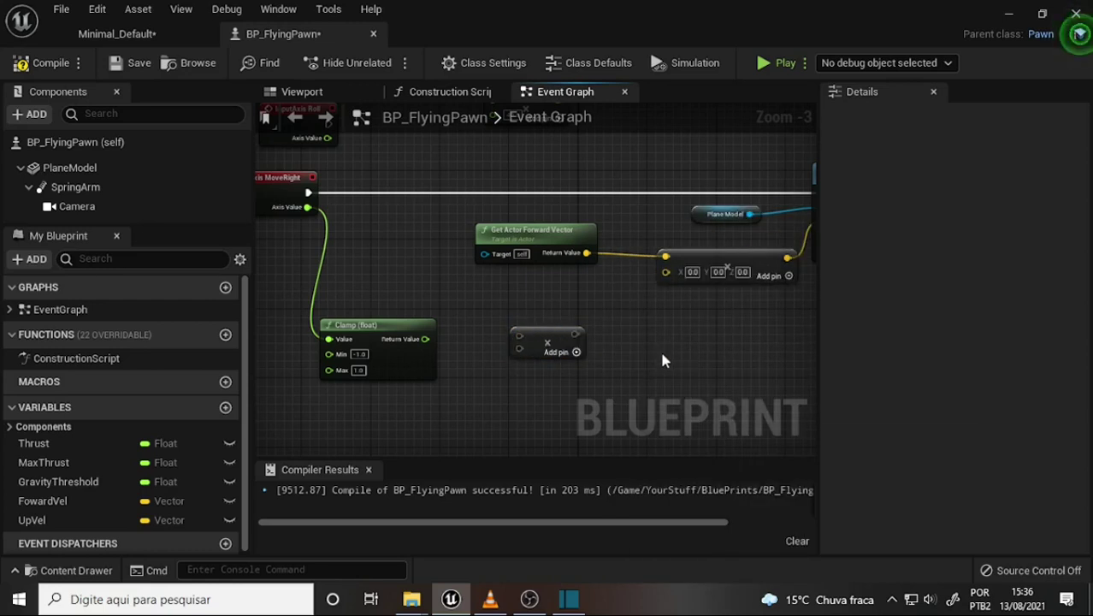
right_click(547, 342)
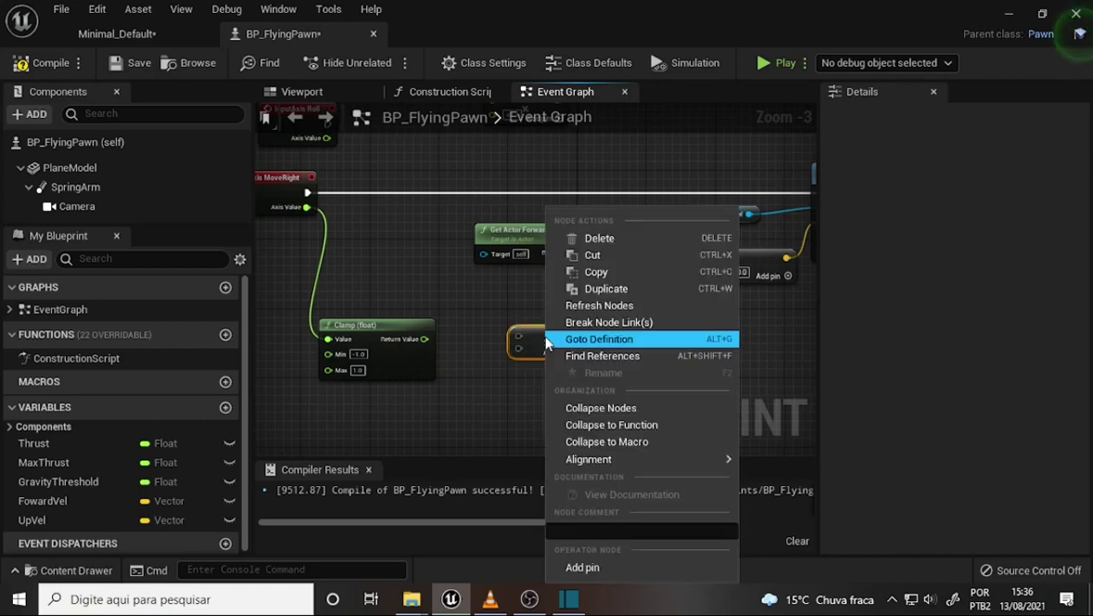
left_click(510, 419)
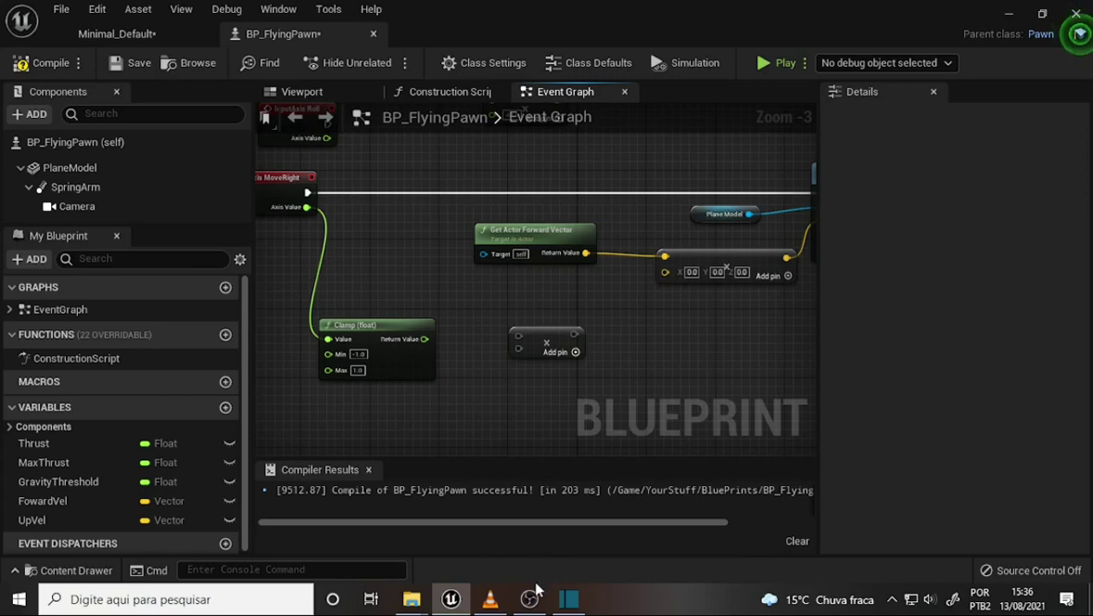
Step: Reset the lower Multiply node to a wildcard so it accepts any type
left_click(491, 599)
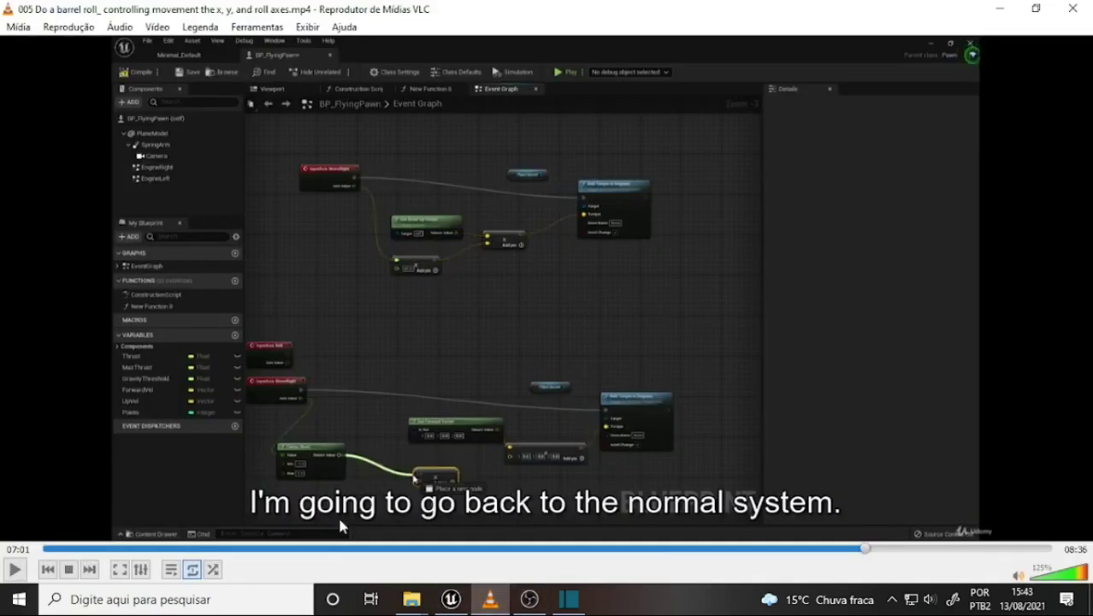
left_click(451, 599)
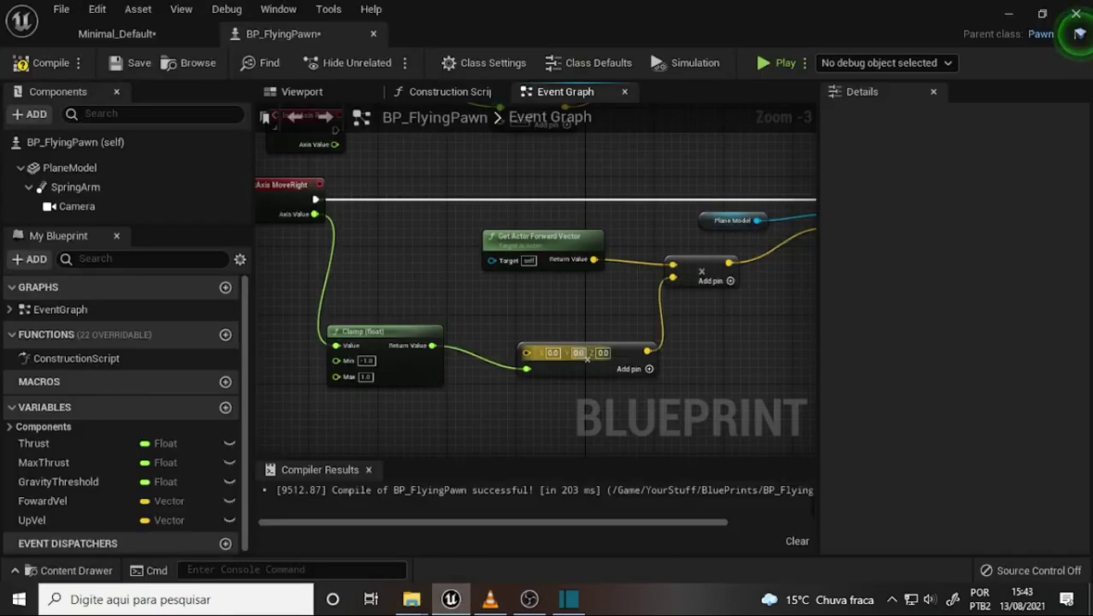
left_click(629, 357)
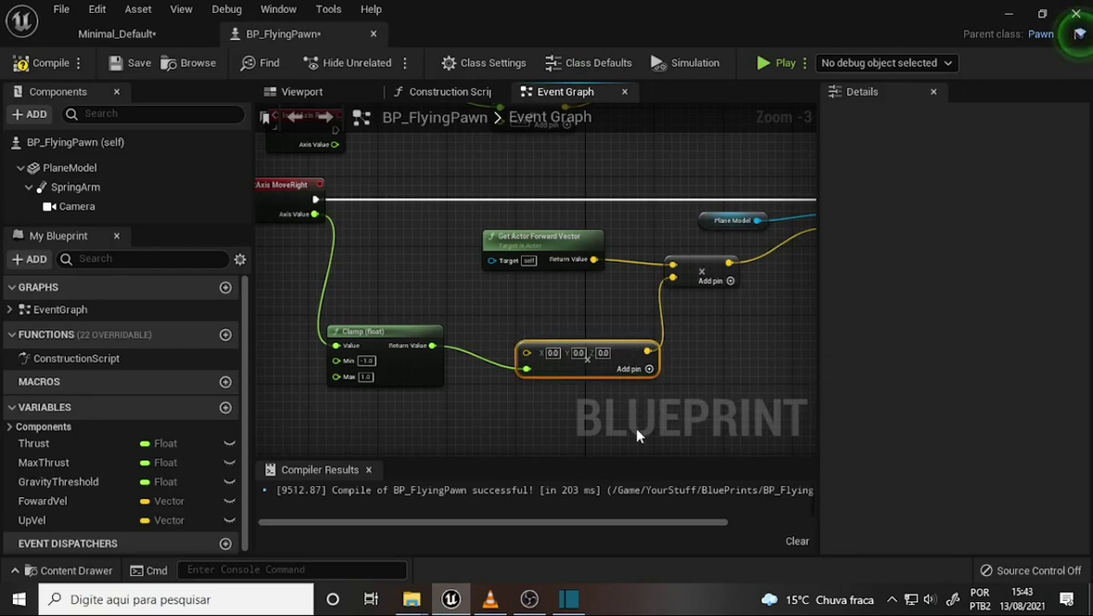
right_click(527, 359)
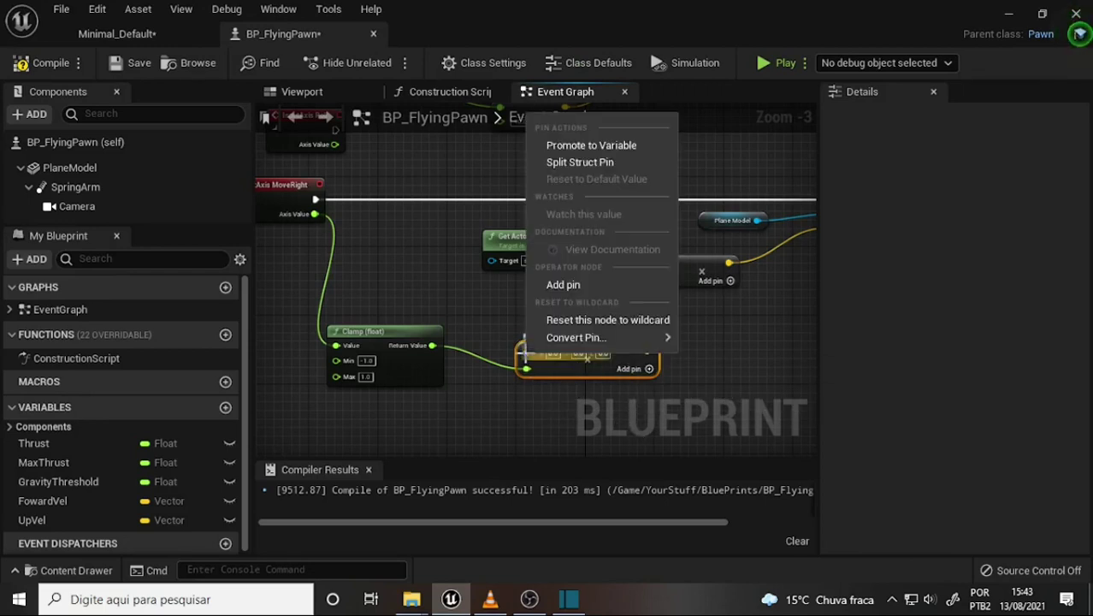
left_click(599, 313)
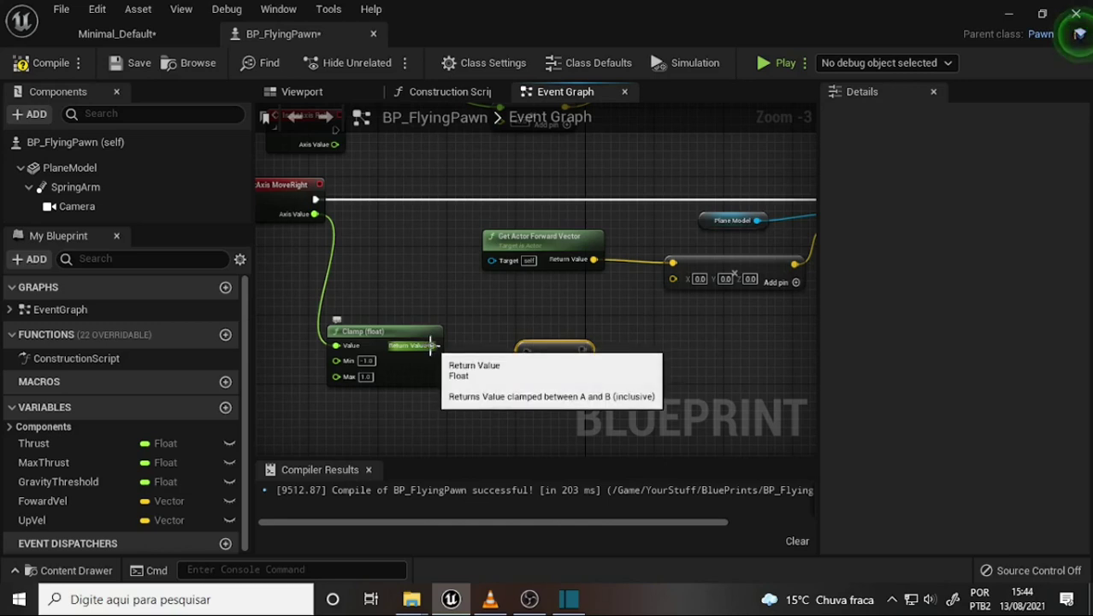
Step: Feed Clamp into the Multiply, set its constant to 20.0, and wire it to the forward-vector multiply
left_click_drag(431, 345, 526, 366)
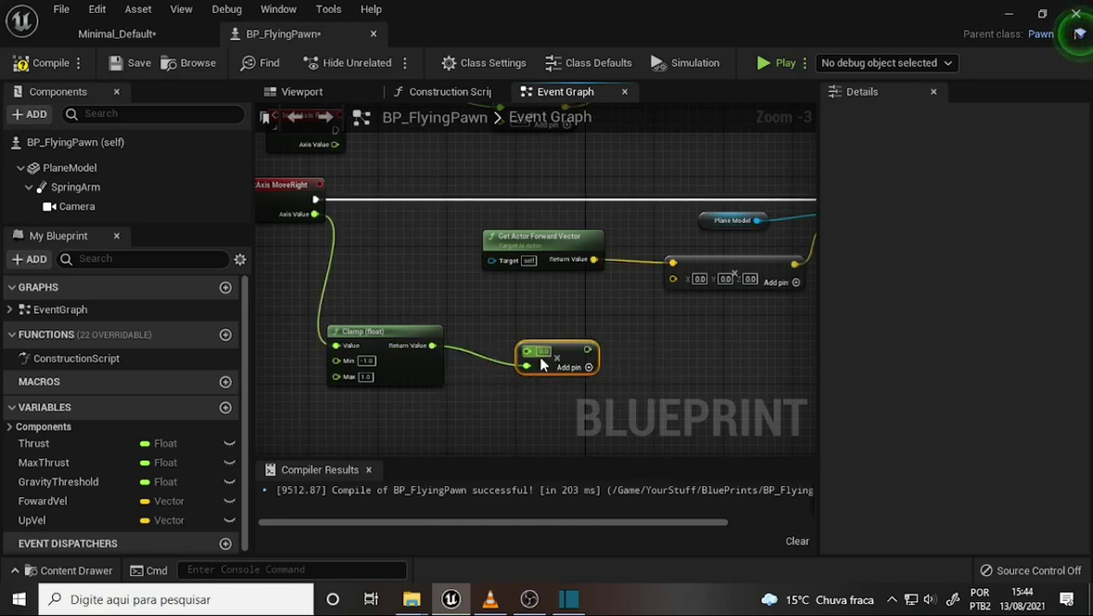
left_click(542, 350)
type("20")
left_click(650, 417)
mouse_move(591, 350)
left_mouse_down()
mouse_move(670, 308)
mouse_move(670, 323)
left_mouse_up()
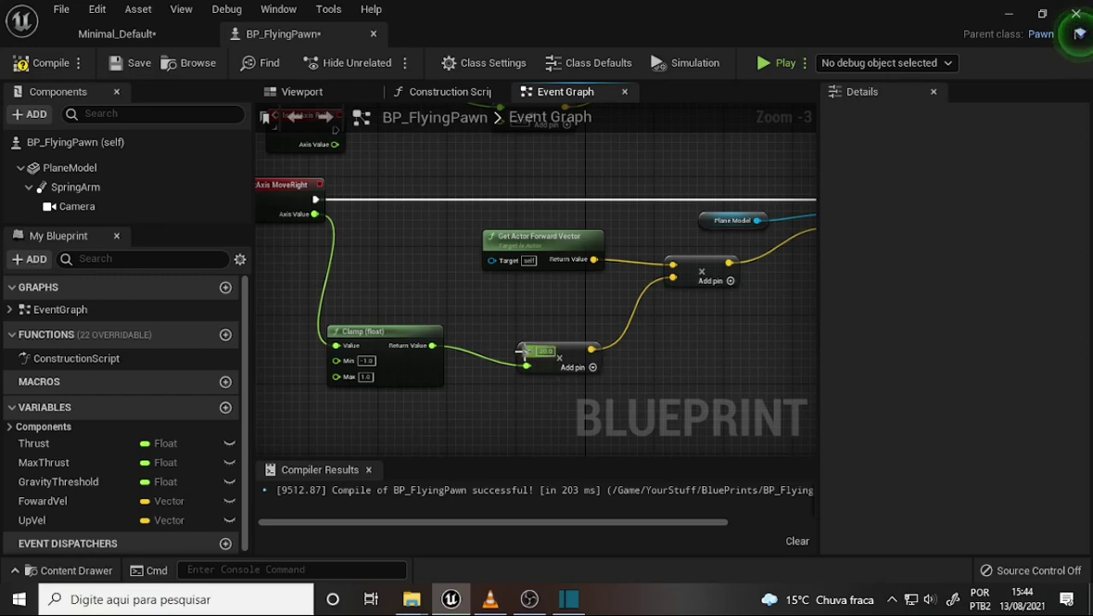
left_click(544, 358)
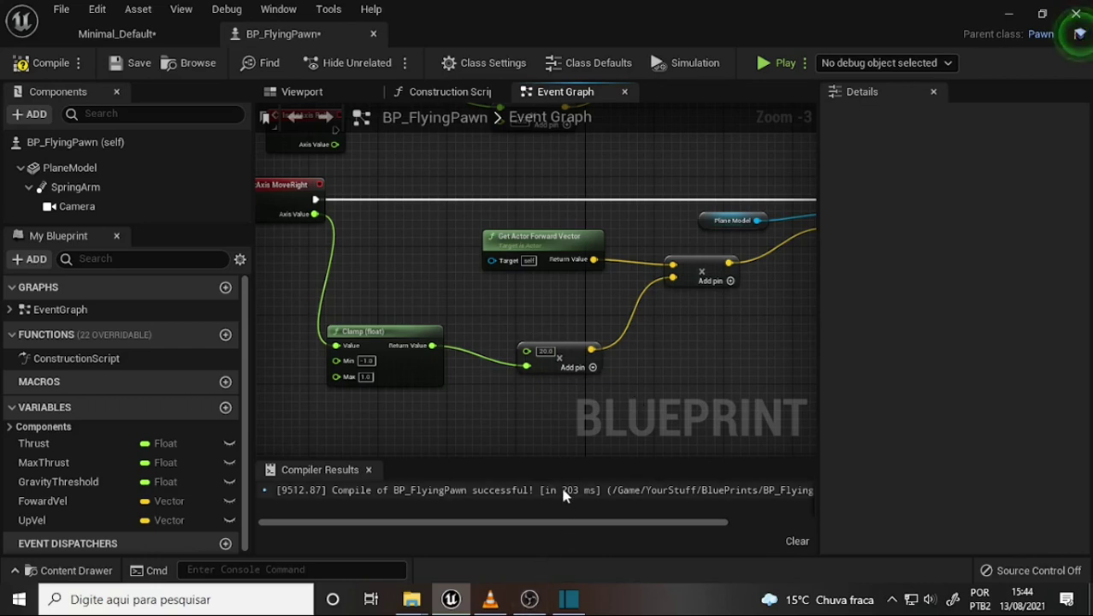
left_click(490, 601)
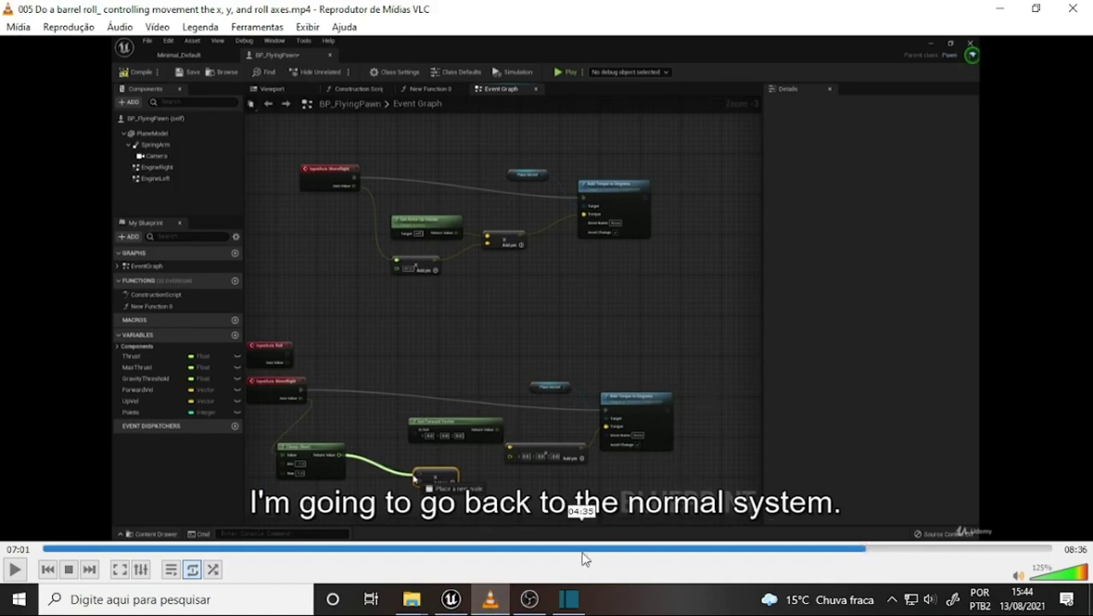
left_click(528, 598)
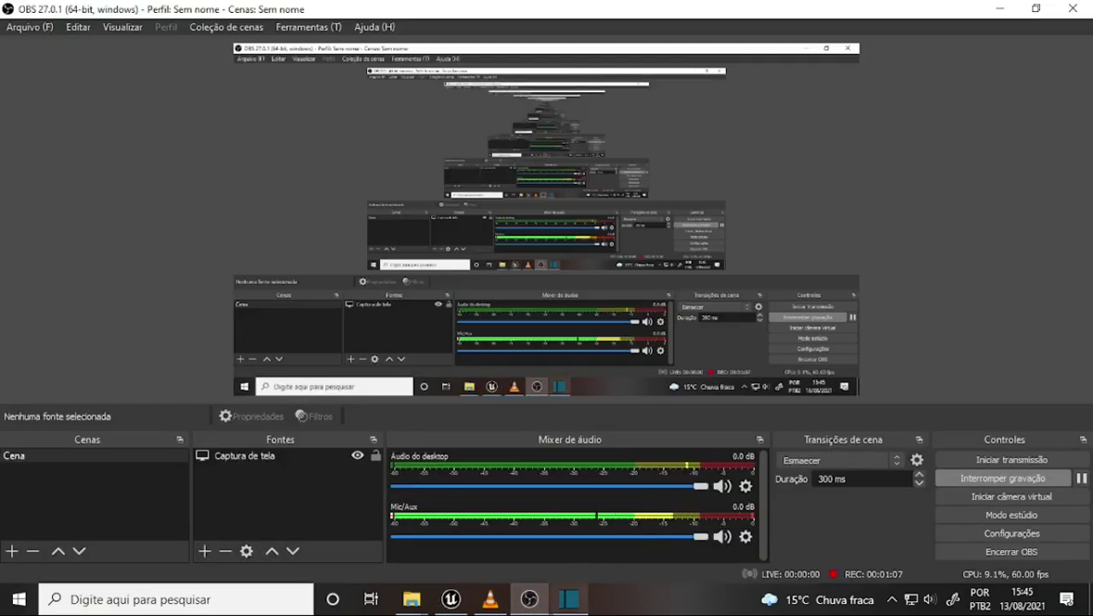
left_click(489, 598)
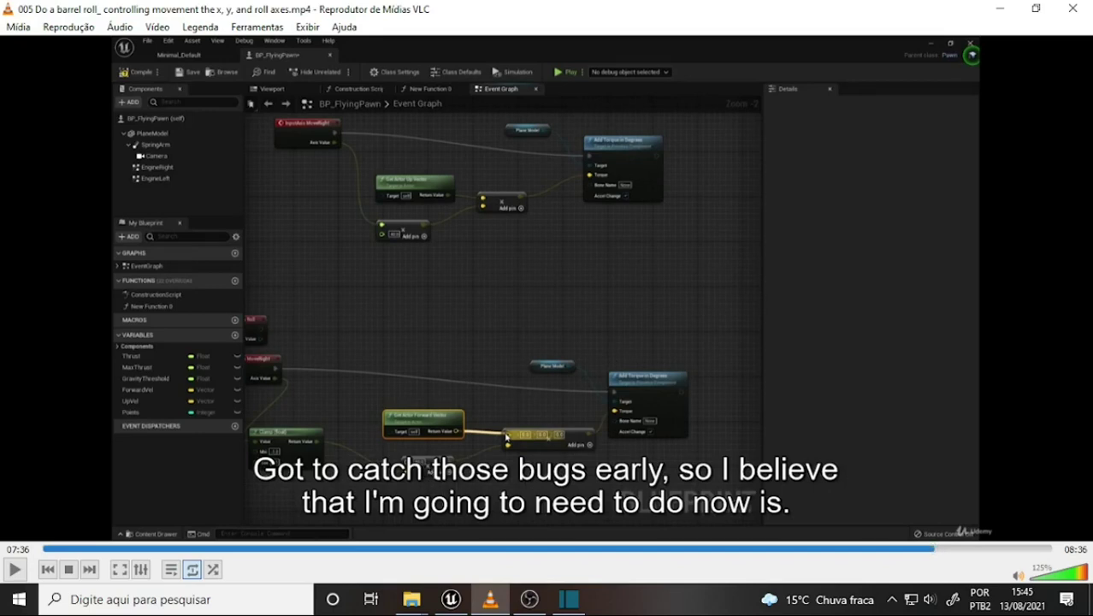
left_click(451, 599)
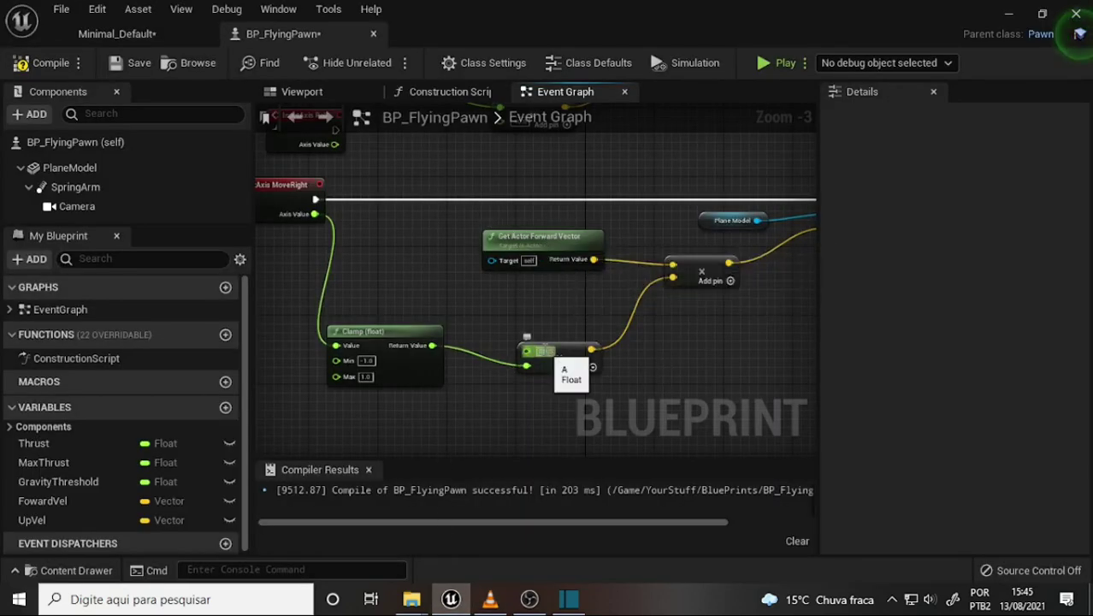
Step: Change the clamped value's float multiplier from 20.0 to 30, then return to the tutorial
left_click(545, 351)
type("30")
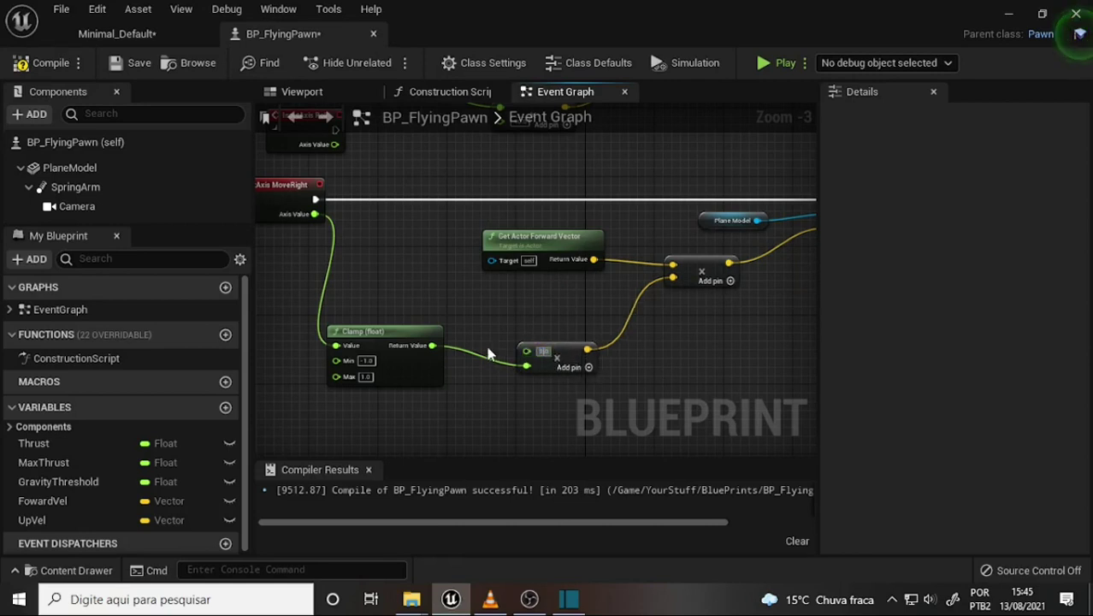
key("Return")
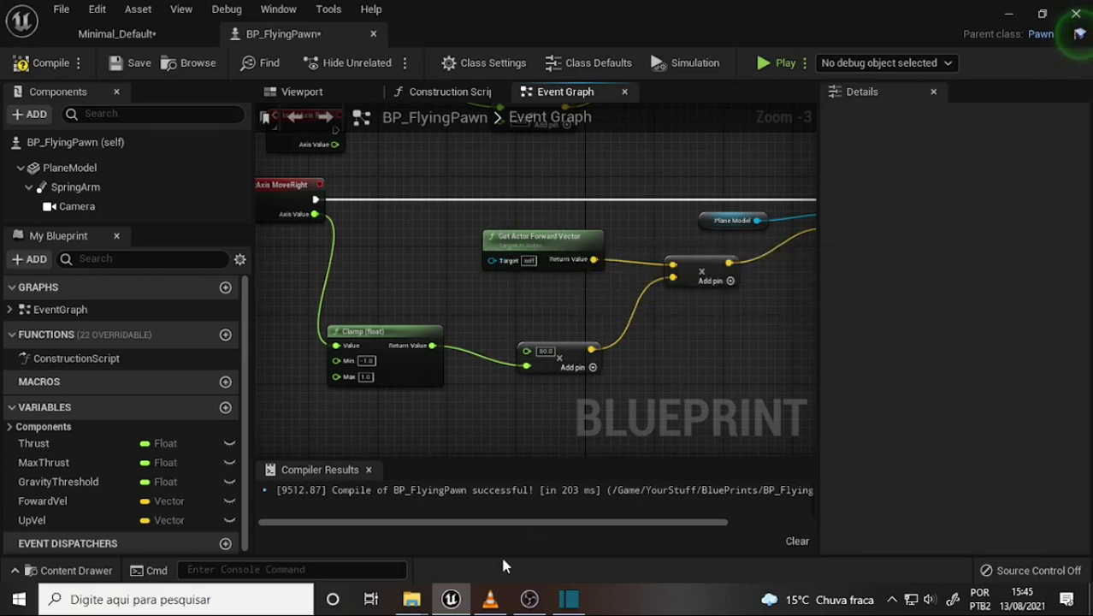
left_click(490, 603)
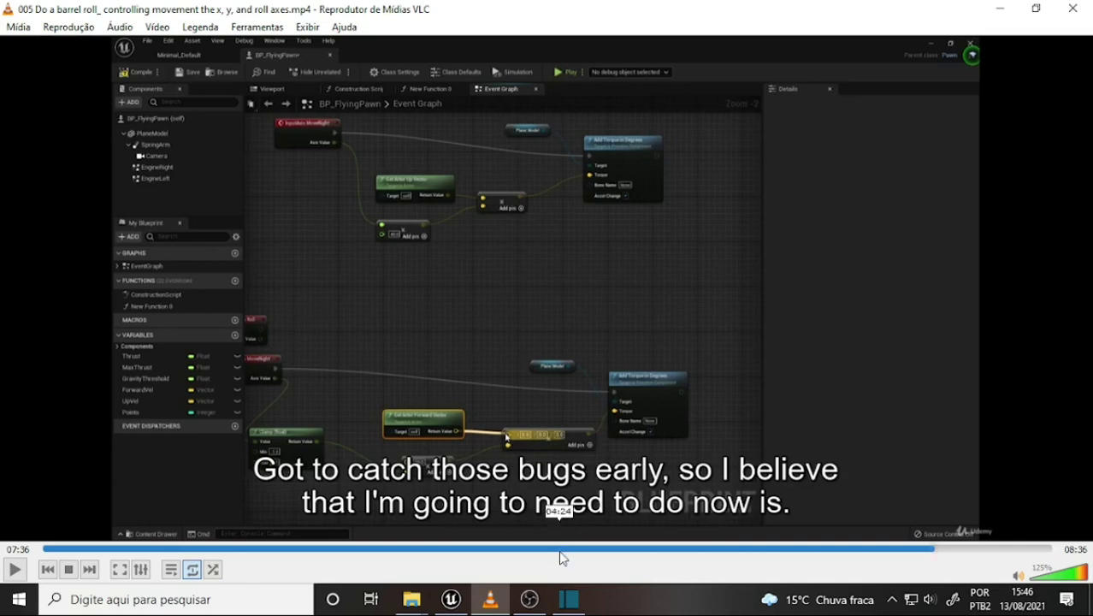
Step: Compare with the tutorial's finished Roll chain at 07:54, then bring InputAxis Roll into view in Unreal
left_click(528, 604)
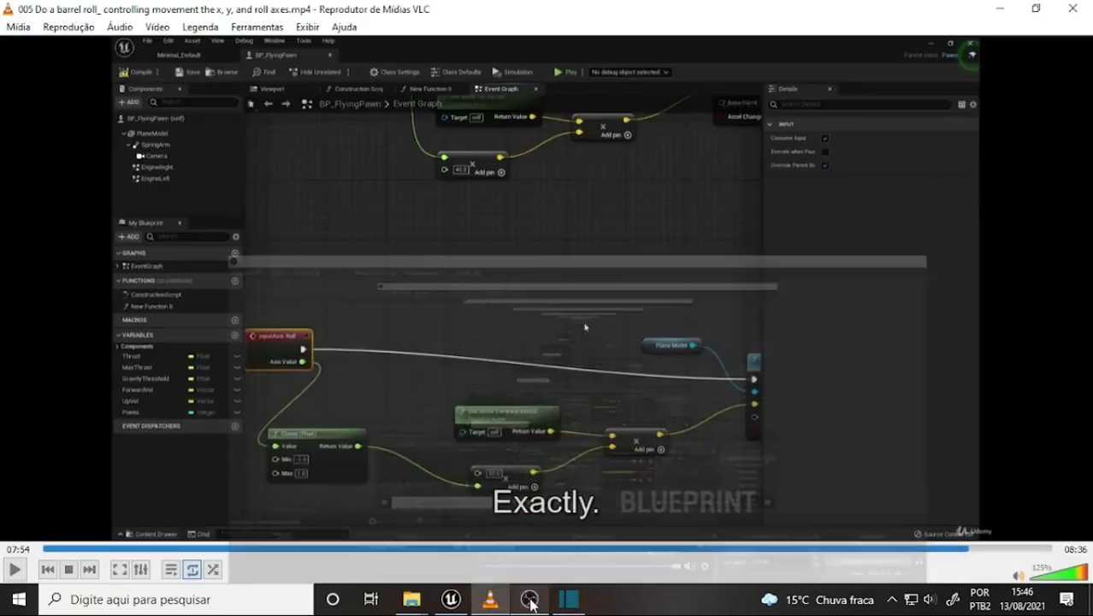
right_click(484, 218)
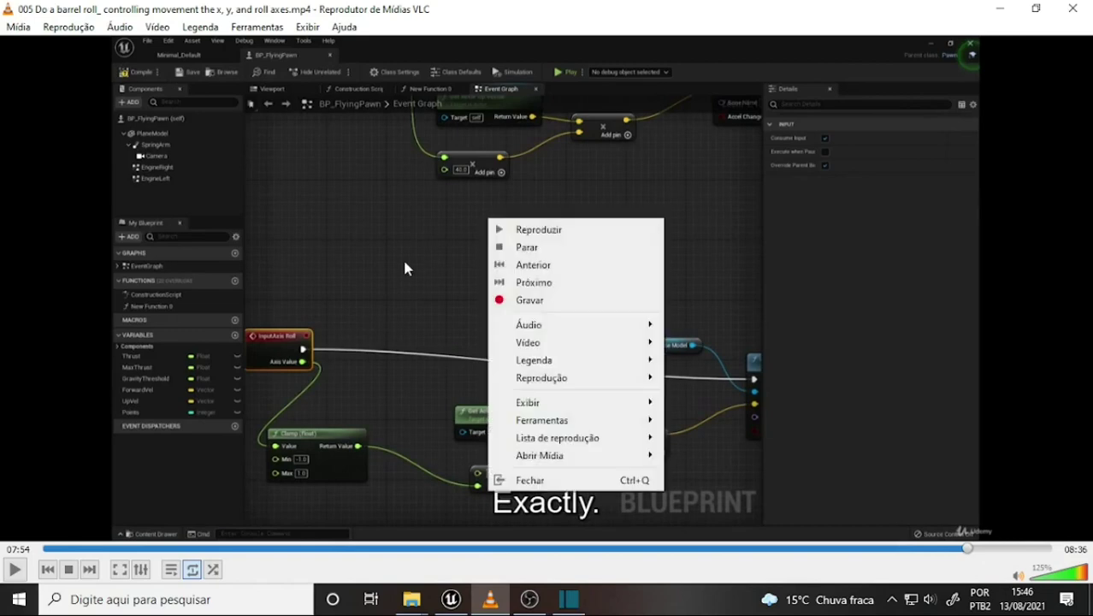
left_click(441, 258)
right_click(455, 244)
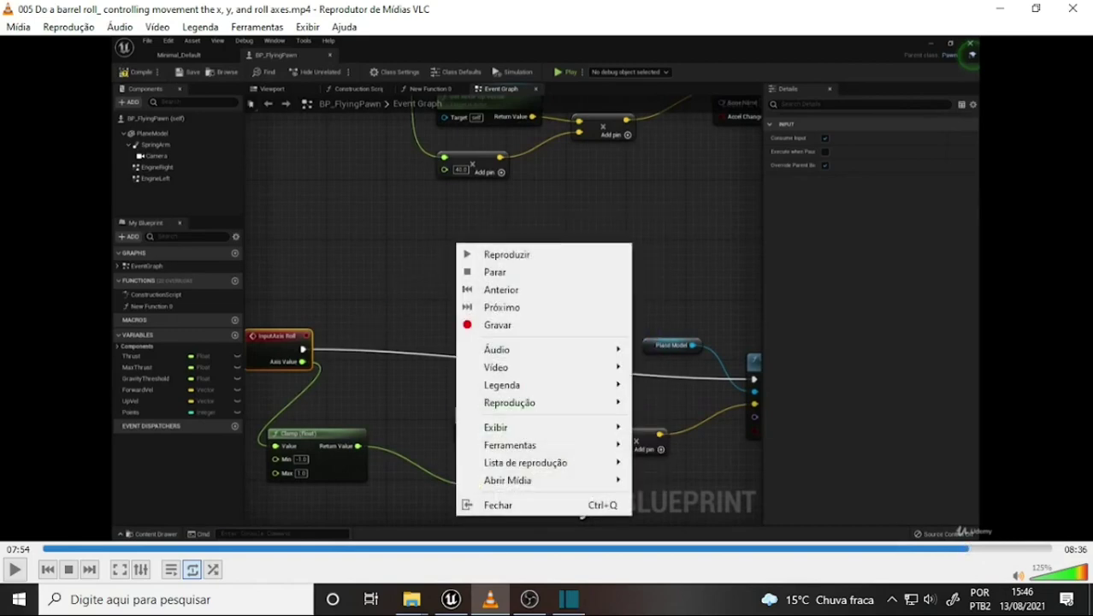
left_click(242, 255)
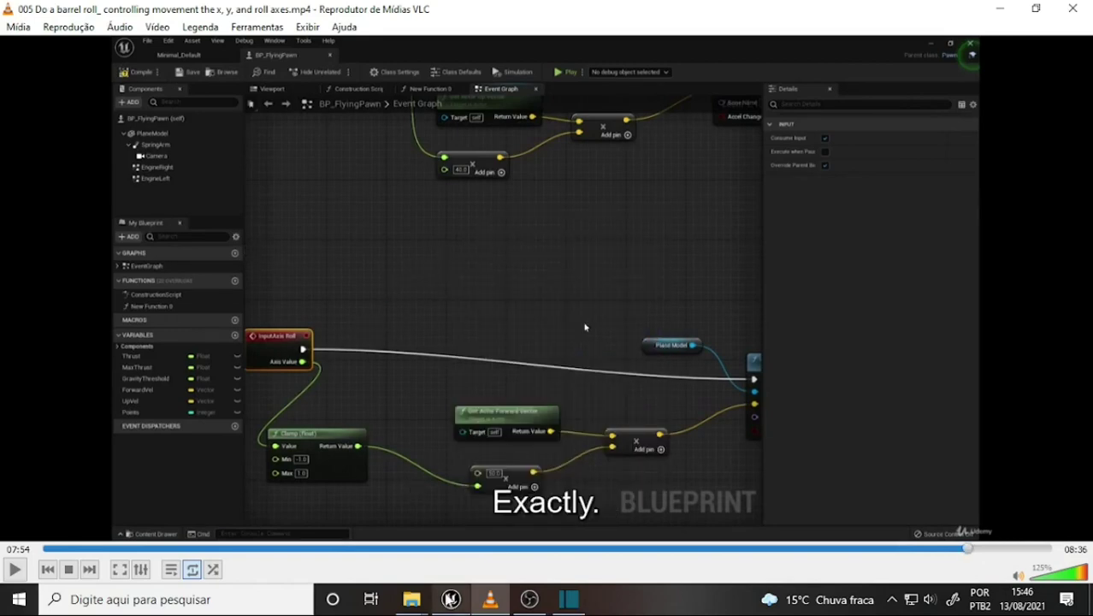
left_click(451, 599)
scroll(560, 353, "up", 2)
right_click_drag(559, 352, 569, 319)
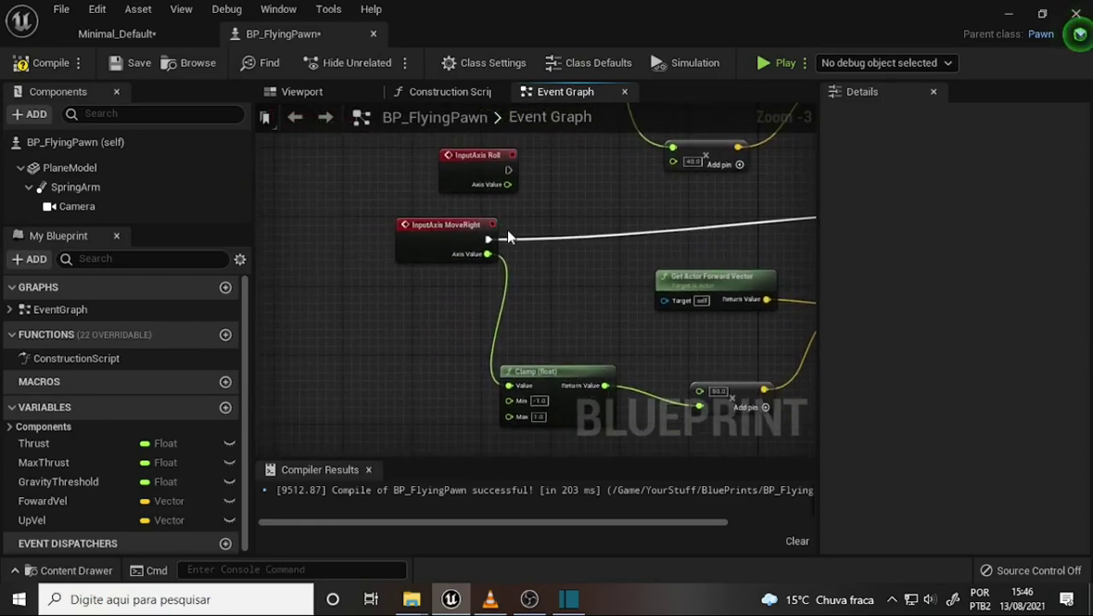
Step: Swap InputAxis MoveRight for InputAxis Roll, wiring Roll's Axis Value into Clamp and its exec into Add Torque
mouse_move(467, 164)
left_mouse_down()
mouse_move(409, 198)
mouse_move(359, 254)
mouse_move(342, 237)
left_mouse_up()
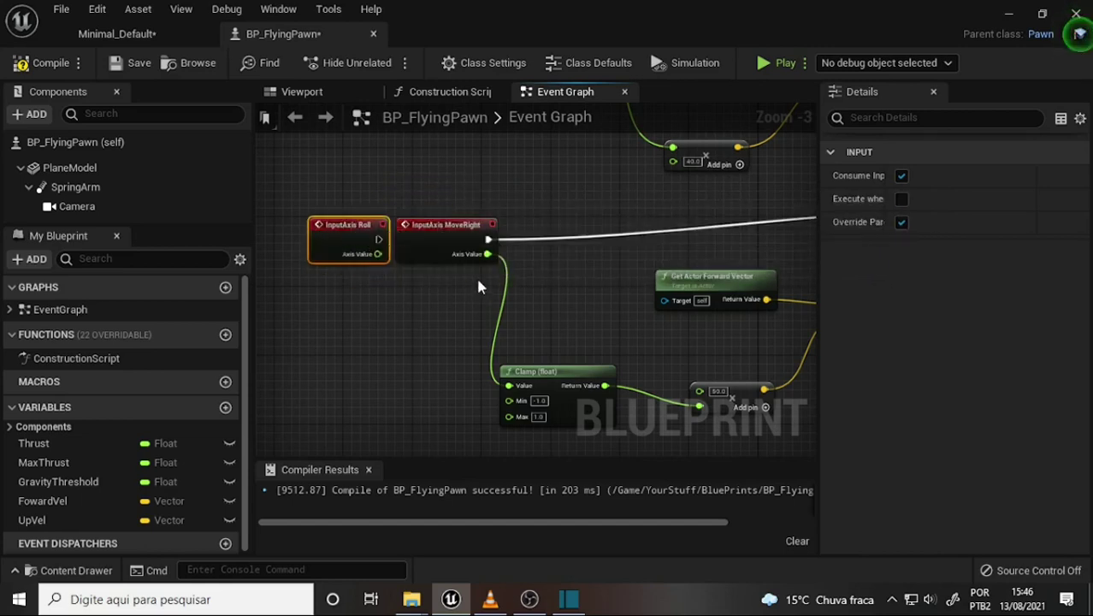
left_click(449, 239)
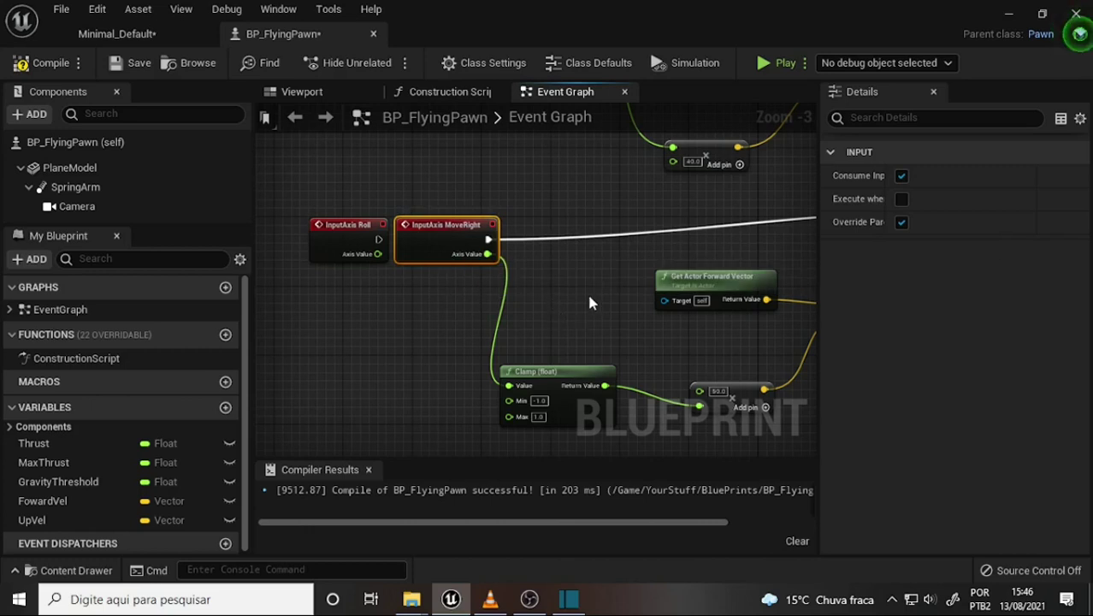
scroll(586, 303, "down", 1)
scroll(587, 302, "down", 1)
right_click_drag(583, 302, 524, 287)
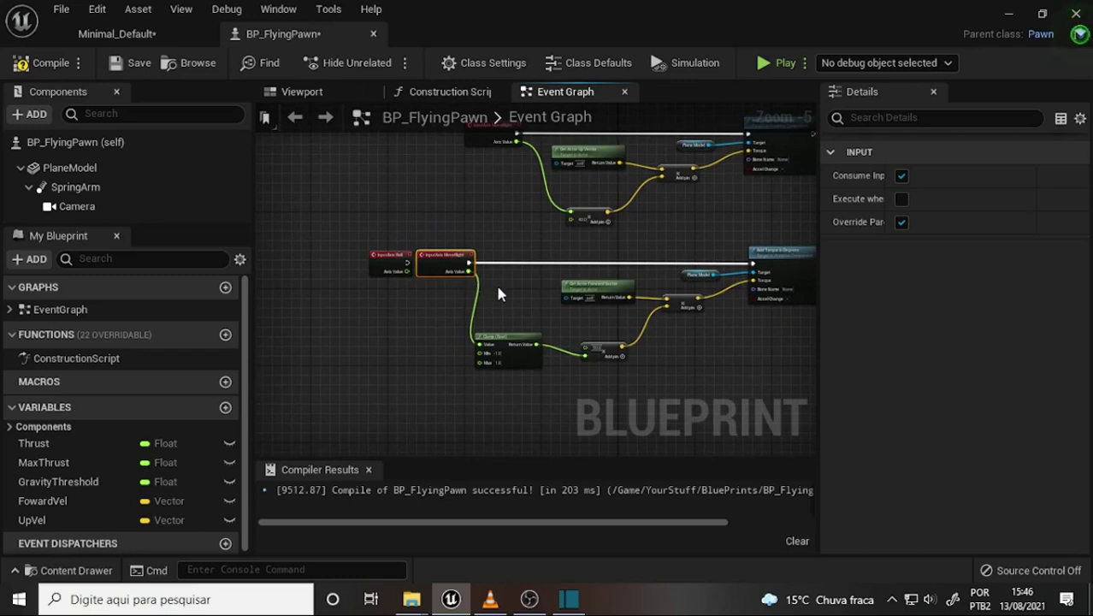
key("Delete")
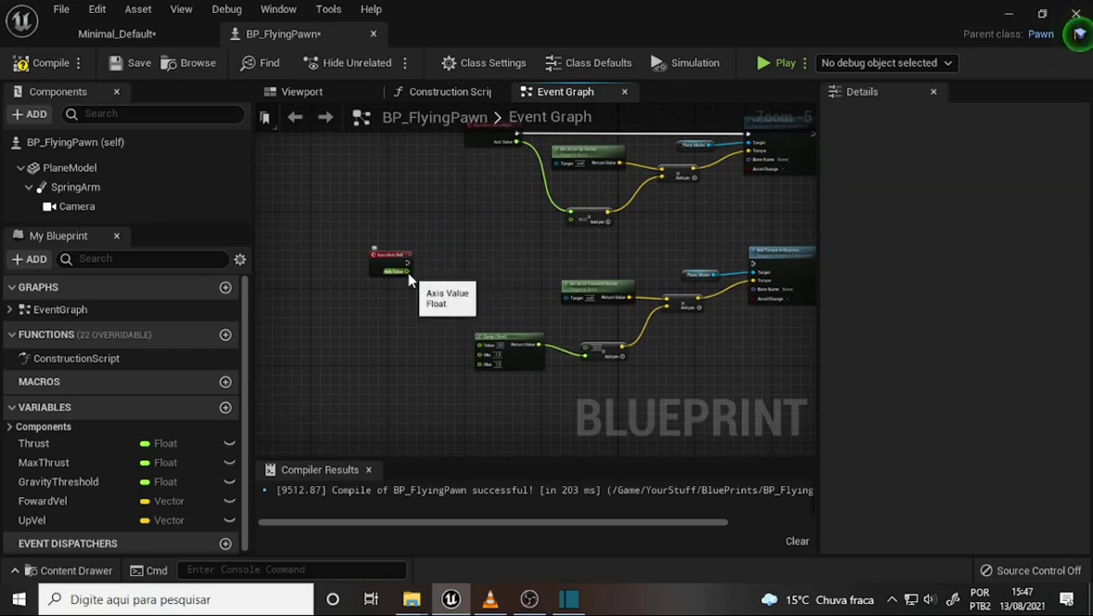
left_click_drag(408, 272, 482, 353)
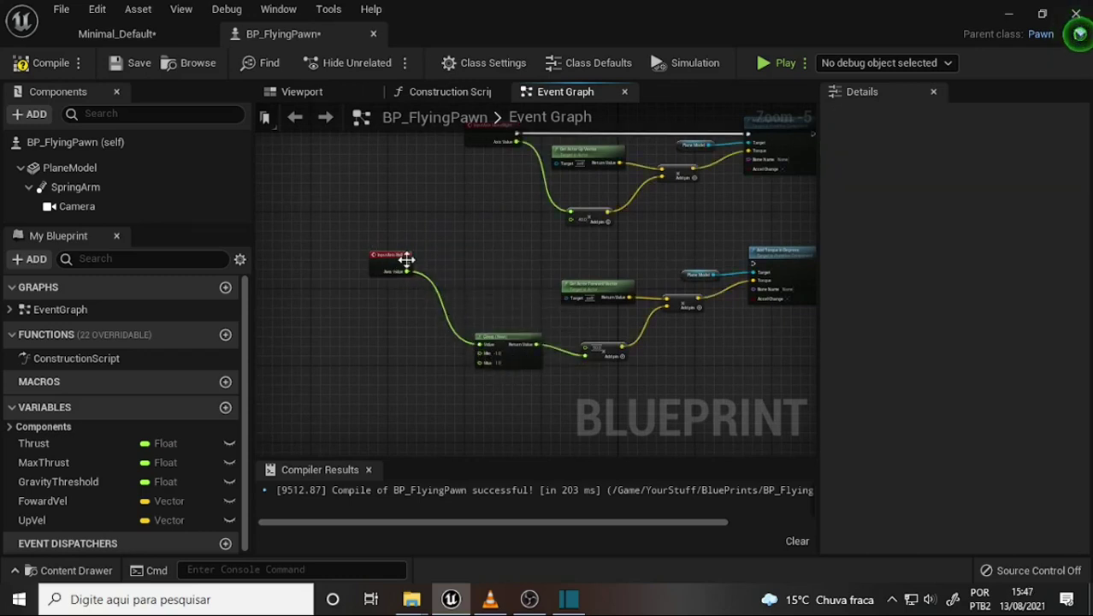
left_click_drag(408, 262, 751, 265)
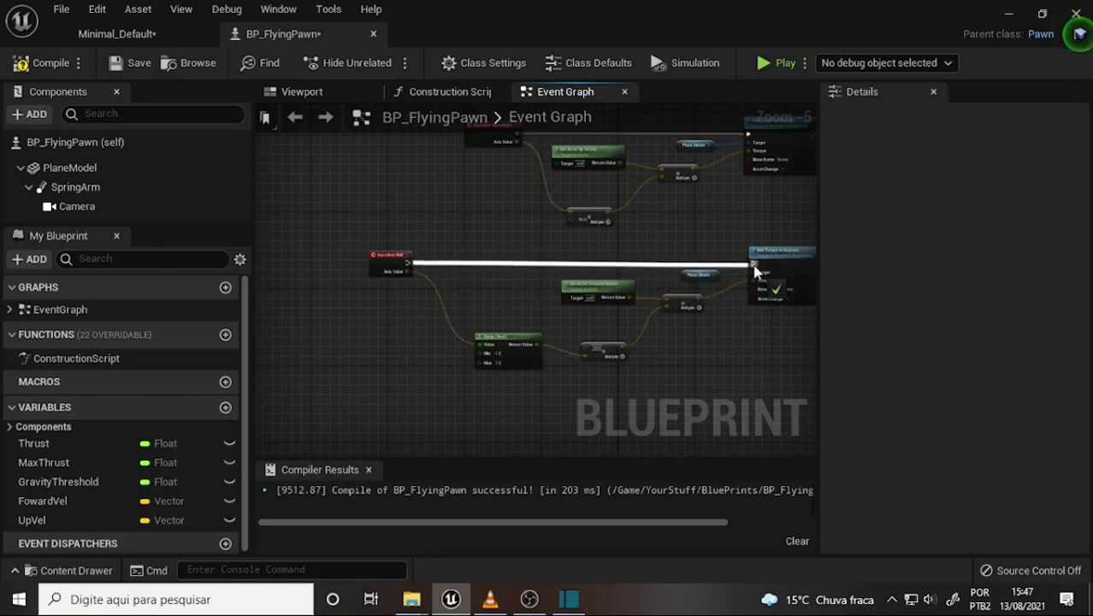
Step: Compile BP_FlyingPawn, then test the plane's roll in a standalone Play preview and stop it
left_click(45, 63)
left_click(778, 61)
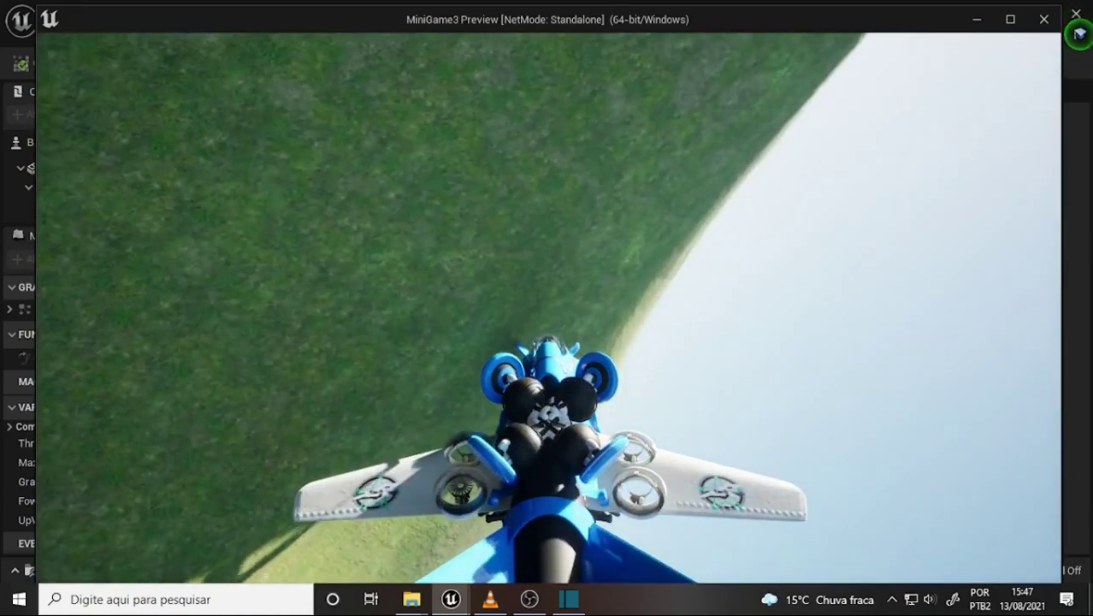
key("Escape")
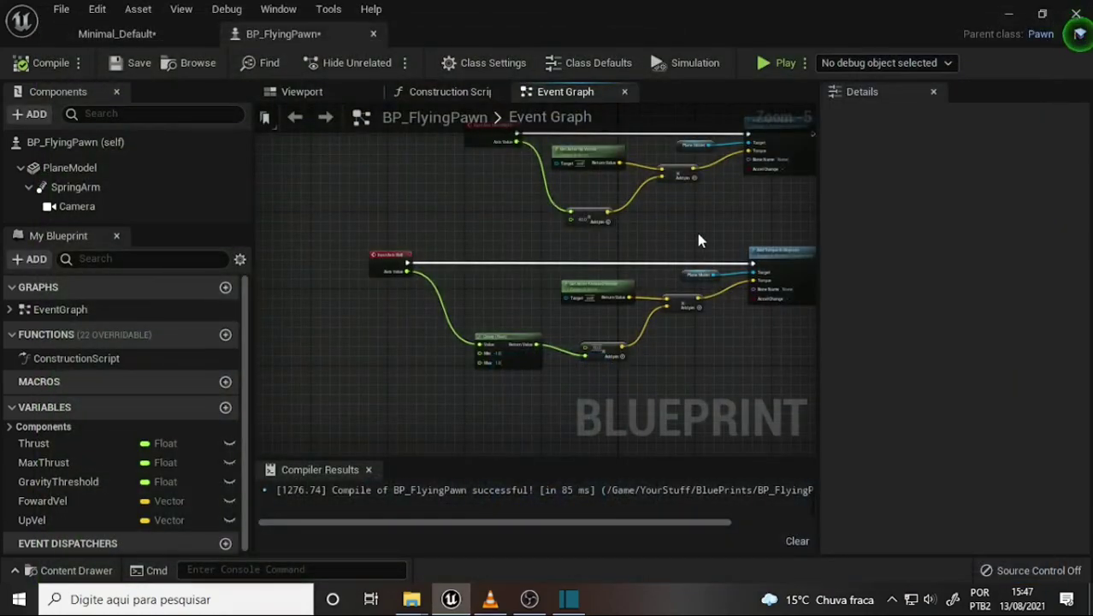
right_click_drag(627, 261, 655, 235)
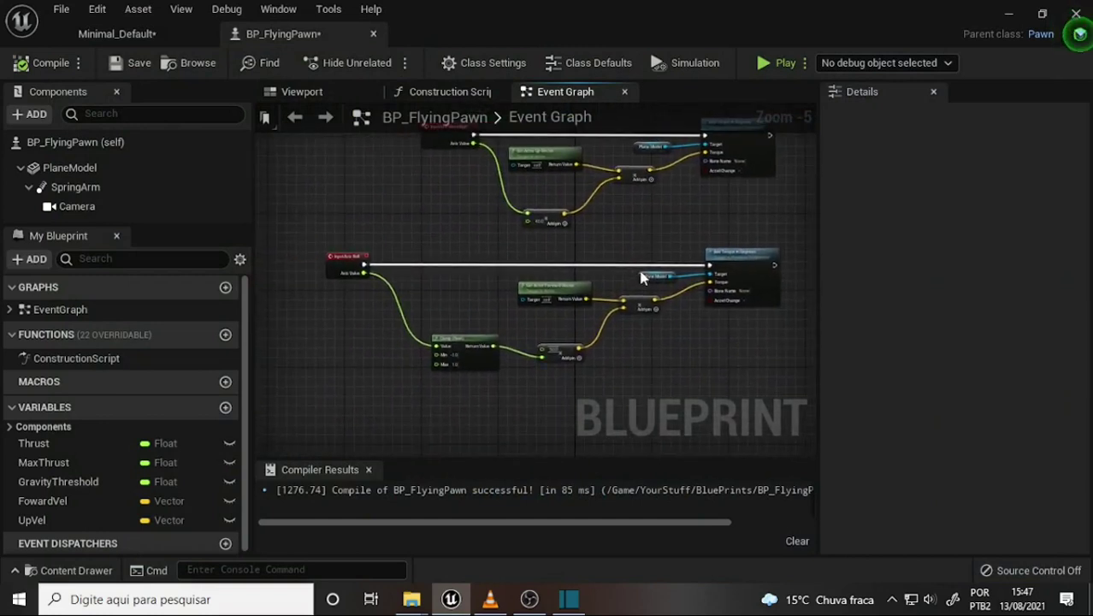